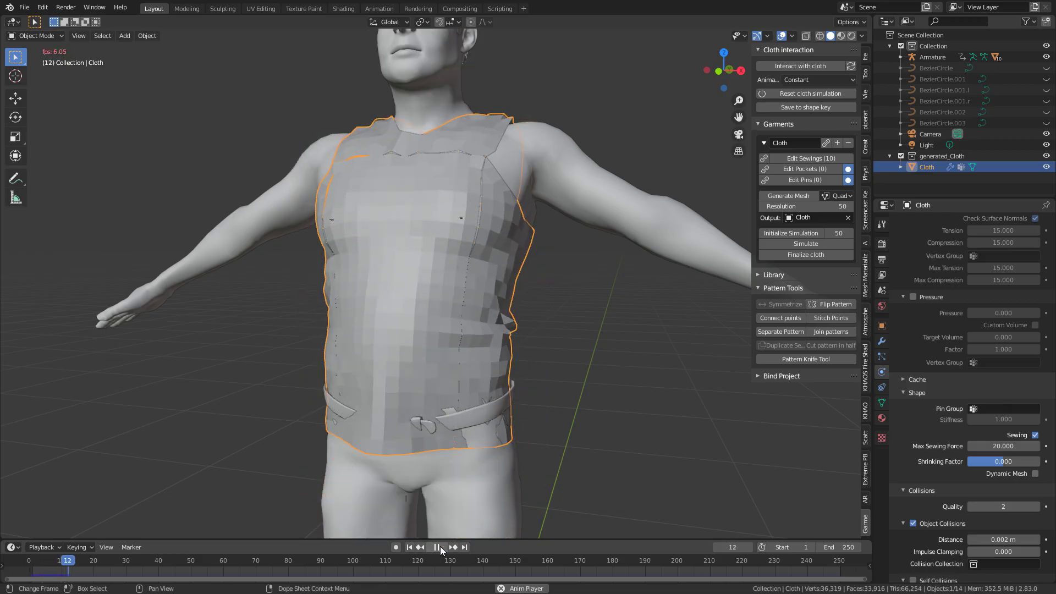
Step: Stop the vest's cloth simulation playback and view the garment from another angle
click(440, 546)
middle_drag(532, 441, 437, 454)
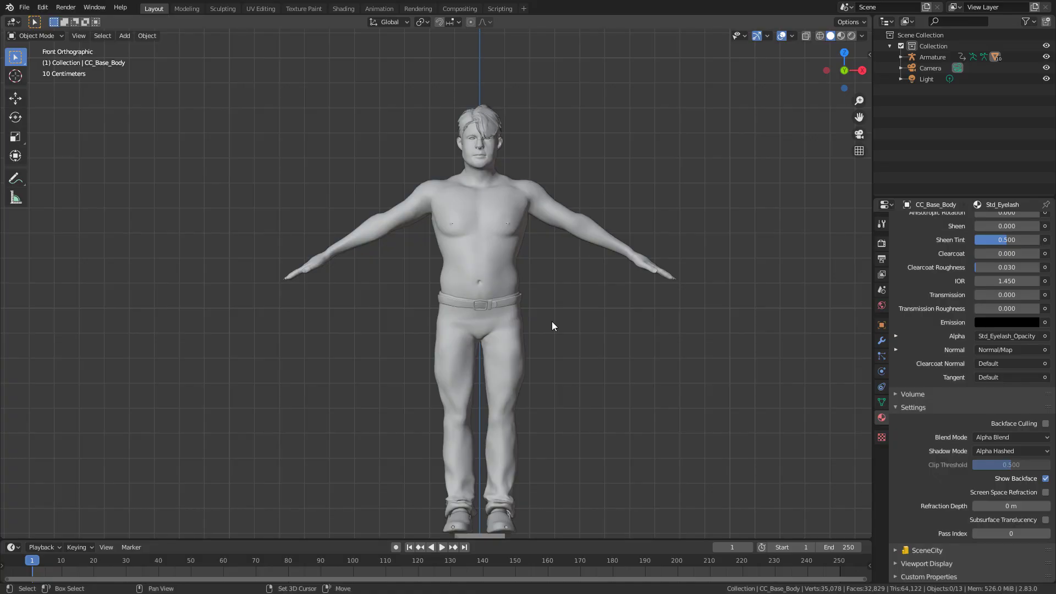
Step: Add a Bezier circle at the figure's feet
scroll(552, 321, up, 1)
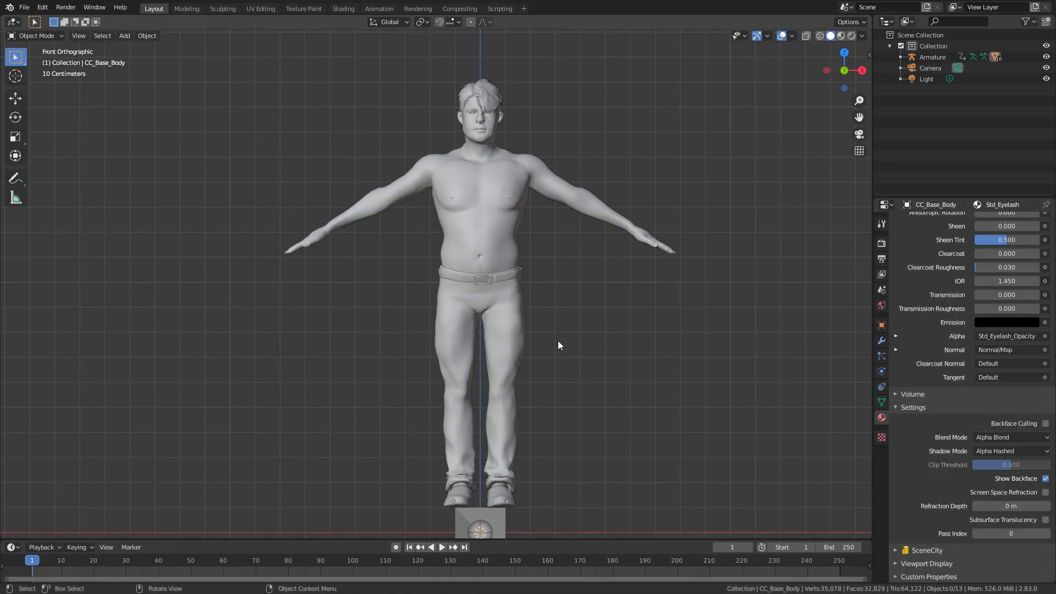
key(shift+a)
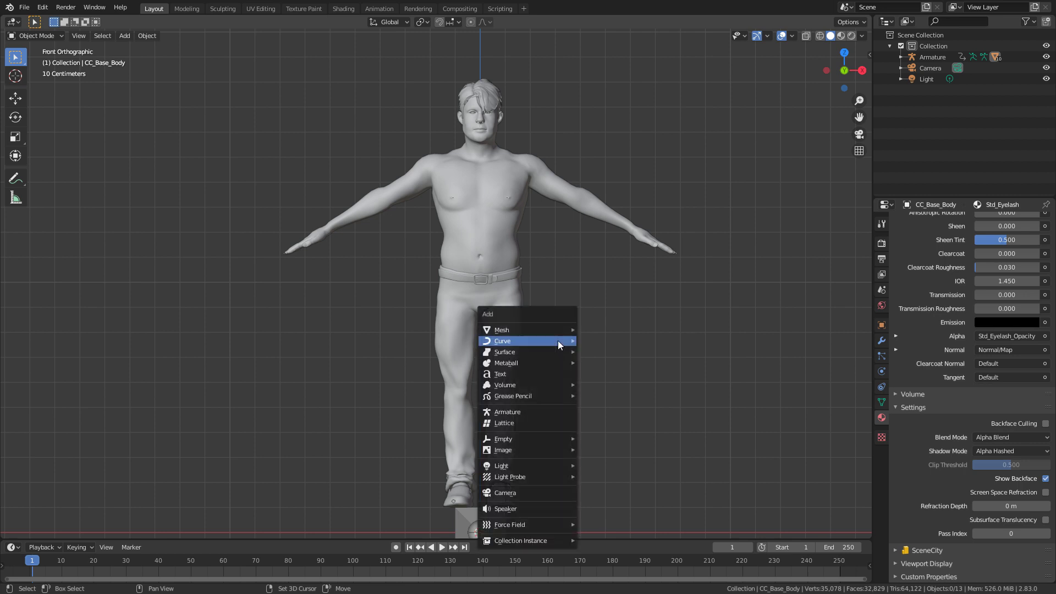
mouse_move(558, 342)
click(616, 351)
middle_drag(619, 348, 527, 235)
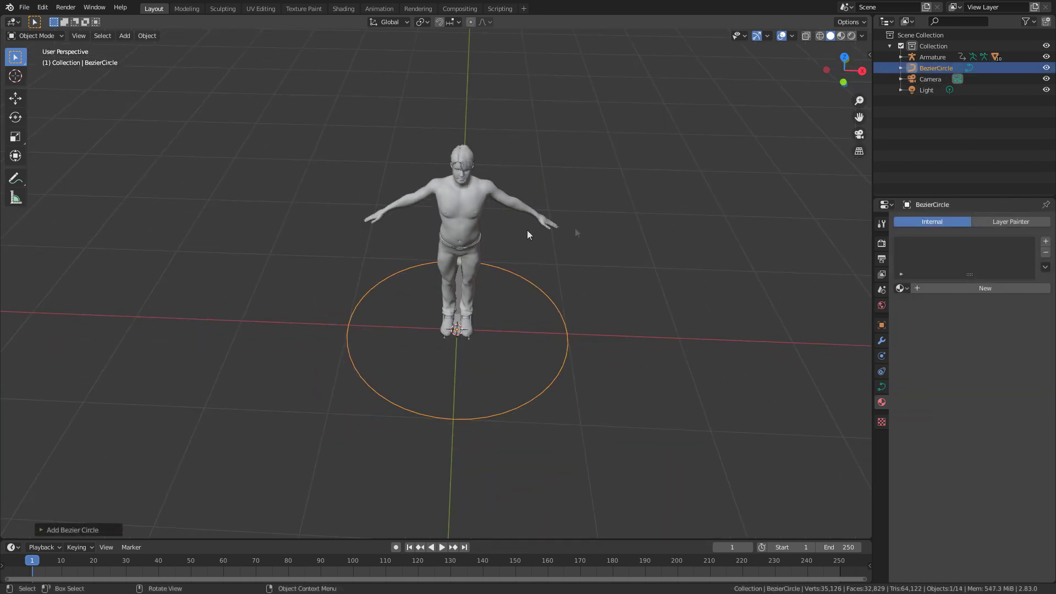
Step: Make the Bezier circle a 2D curve with its fill mode set to Both
click(882, 387)
click(932, 257)
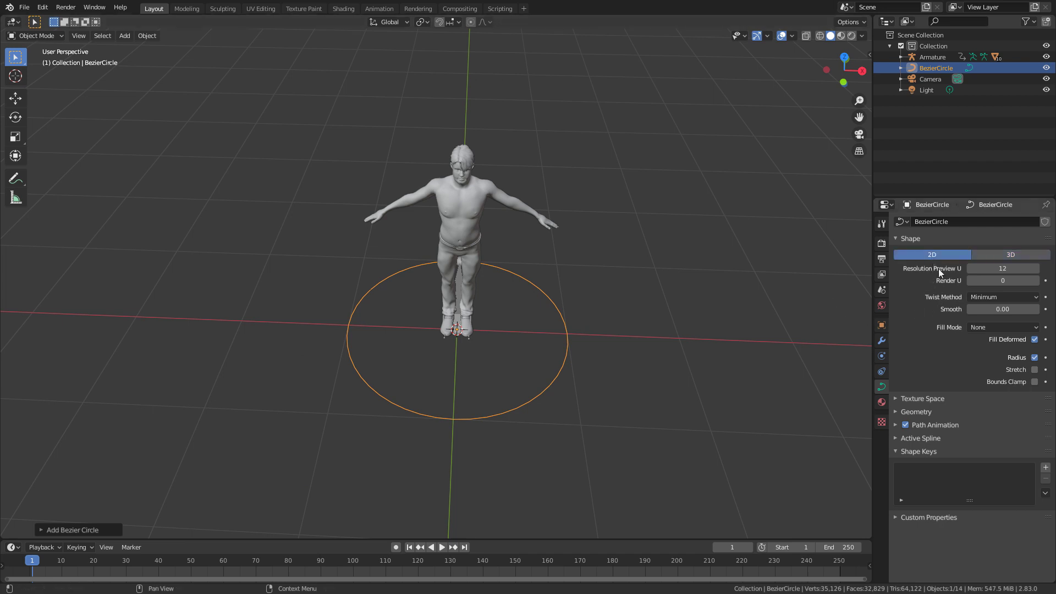
click(988, 329)
click(1006, 378)
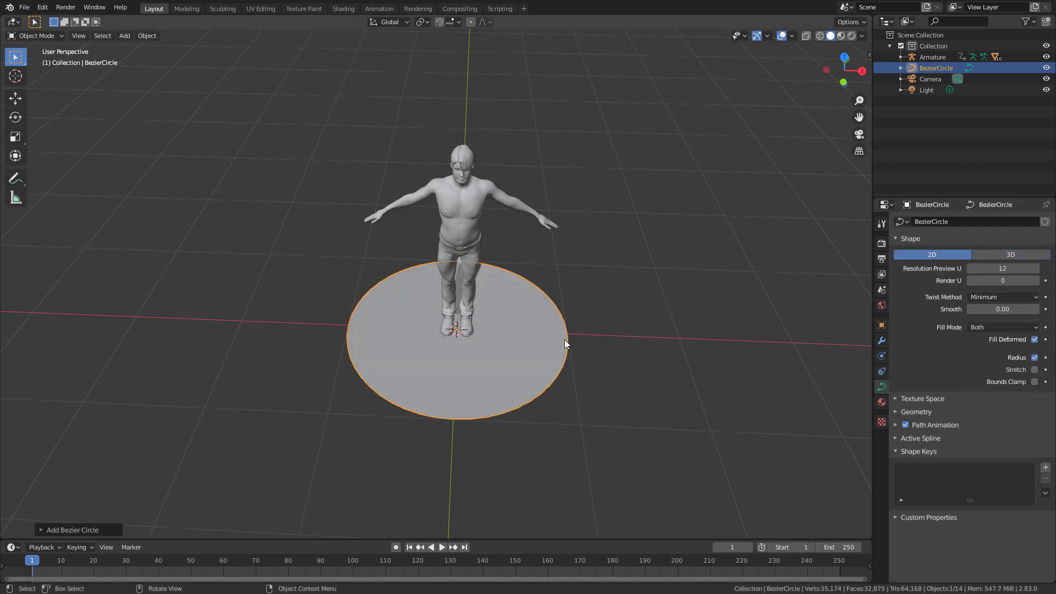
Step: Convert all of the circle's handles to Vector and rotate the resulting square 45° about Z
key(Tab)
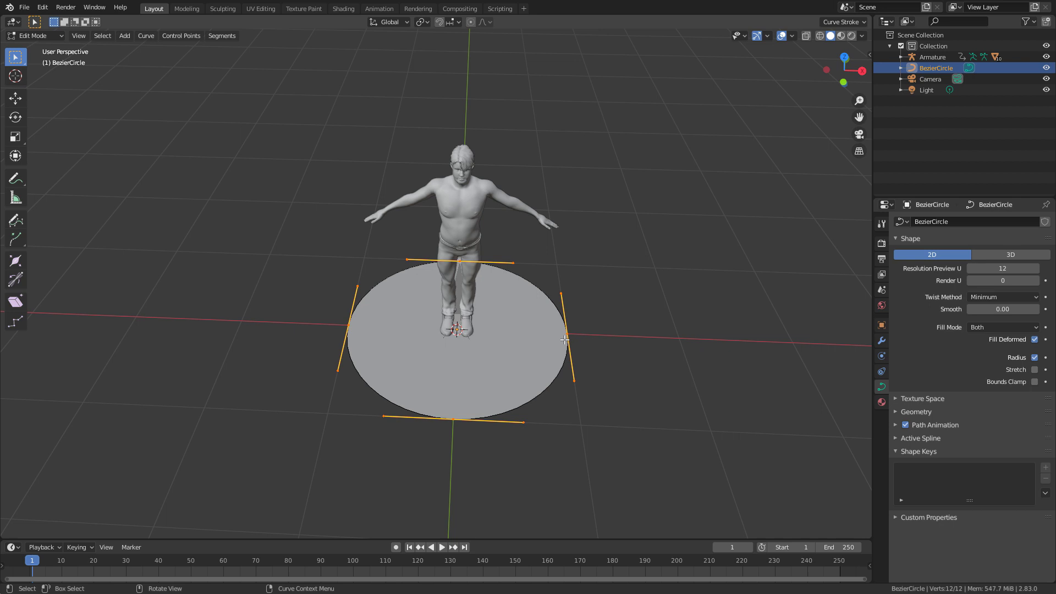
key(v)
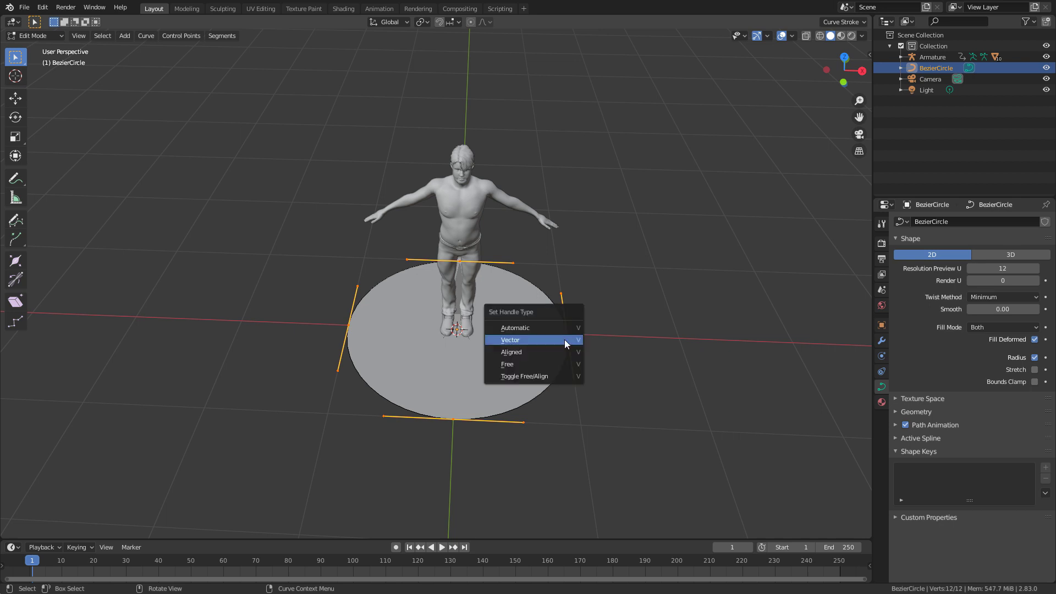
click(565, 339)
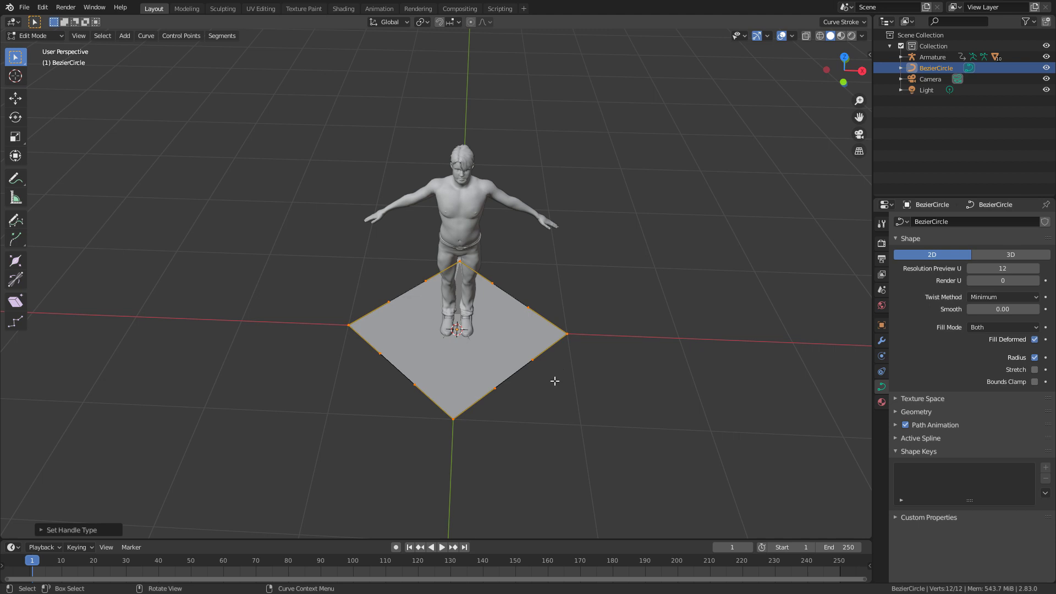
key(r)
key(z)
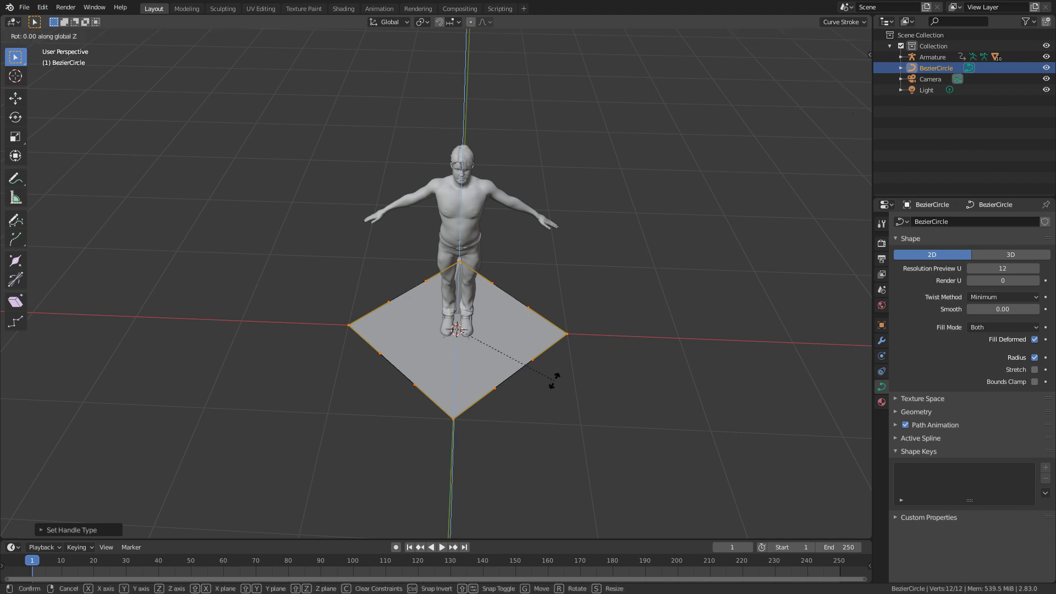
text(45)
key(Return)
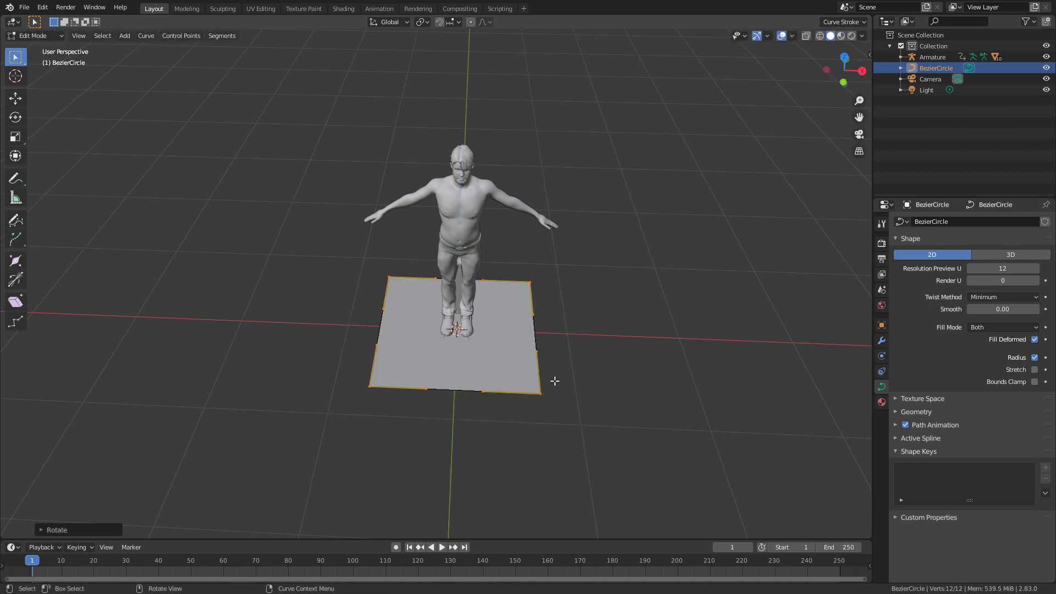
mouse_move(554, 393)
middle_down()
mouse_move(540, 363)
mouse_move(556, 401)
middle_up()
key(e)
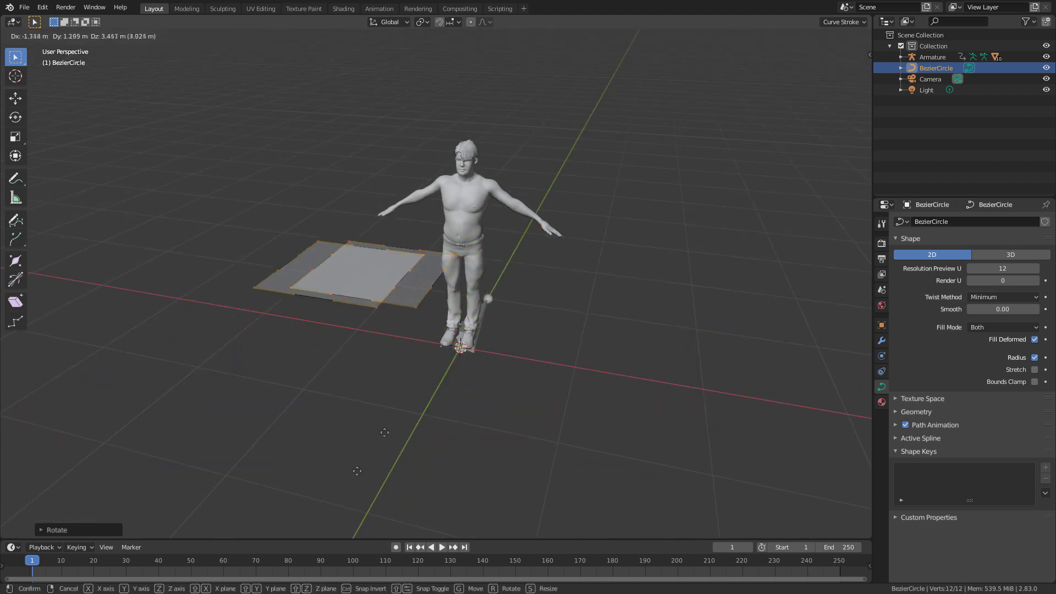
right_click(480, 296)
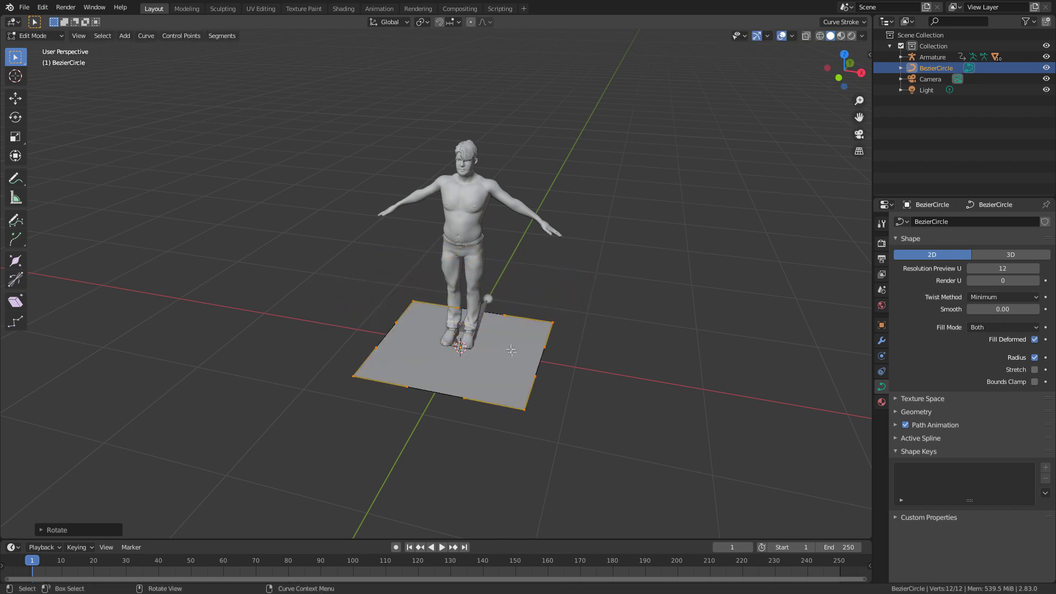
Step: In side view, raise the square to the figure's waist and stand it upright with a 90° rotation, scaled down
key(Tab)
key(KP_3)
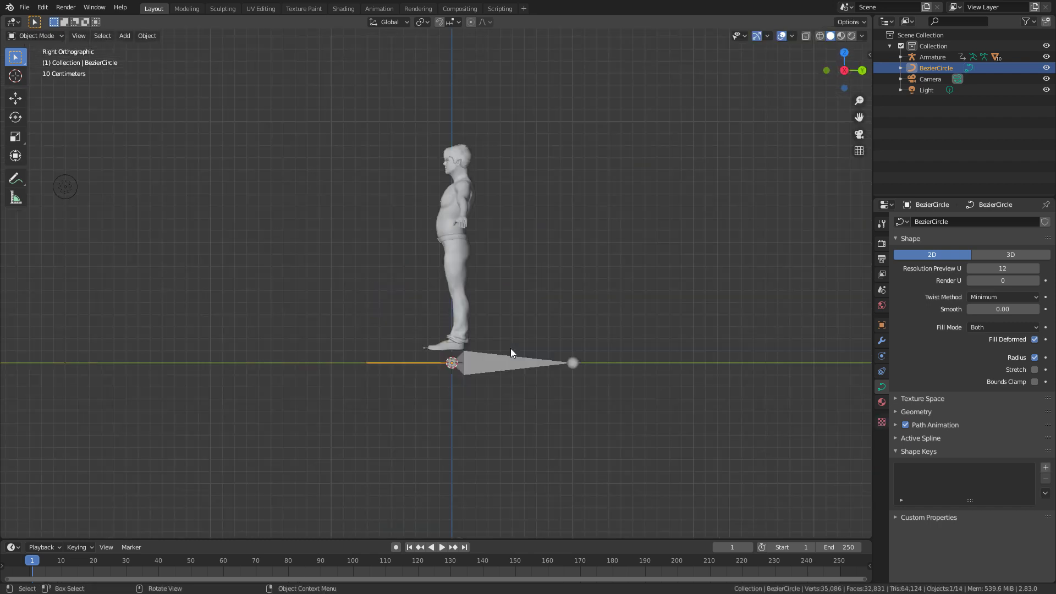
key(g)
click(513, 264)
text(r90)
key(Return)
key(s)
click(433, 236)
Step: In front view, scale the square into a waist strip about 0.48 m wide and 0.08 m tall
key(KP_1)
scroll(467, 260, up, 6)
key(s)
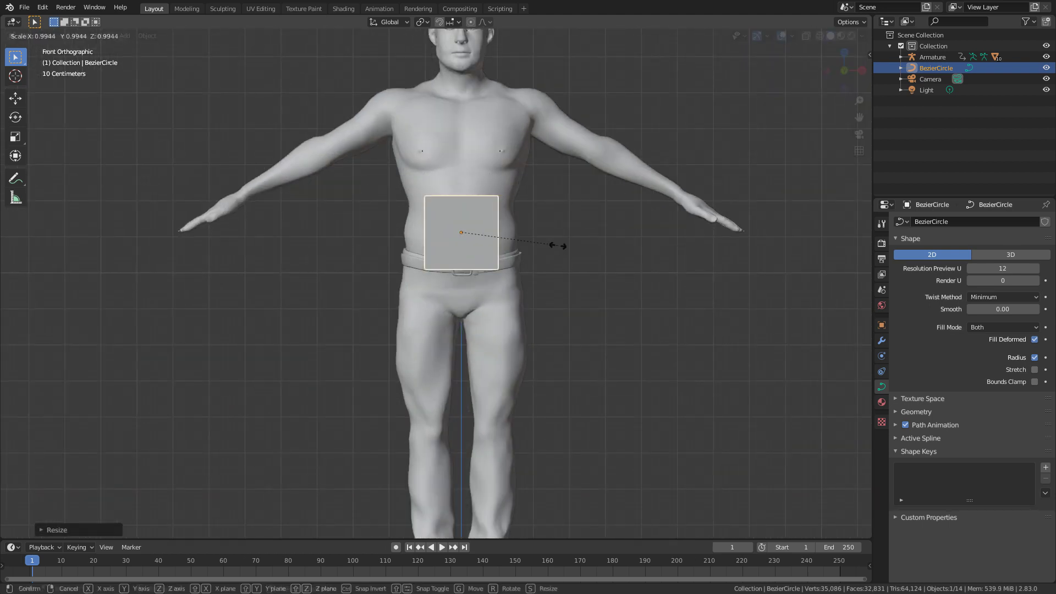
key(x)
click(758, 253)
key(s)
click(533, 267)
key(s)
key(x)
click(602, 259)
Step: Move the strip along Y closer to the figure's belly
middle_drag(602, 259, 520, 309)
key(g)
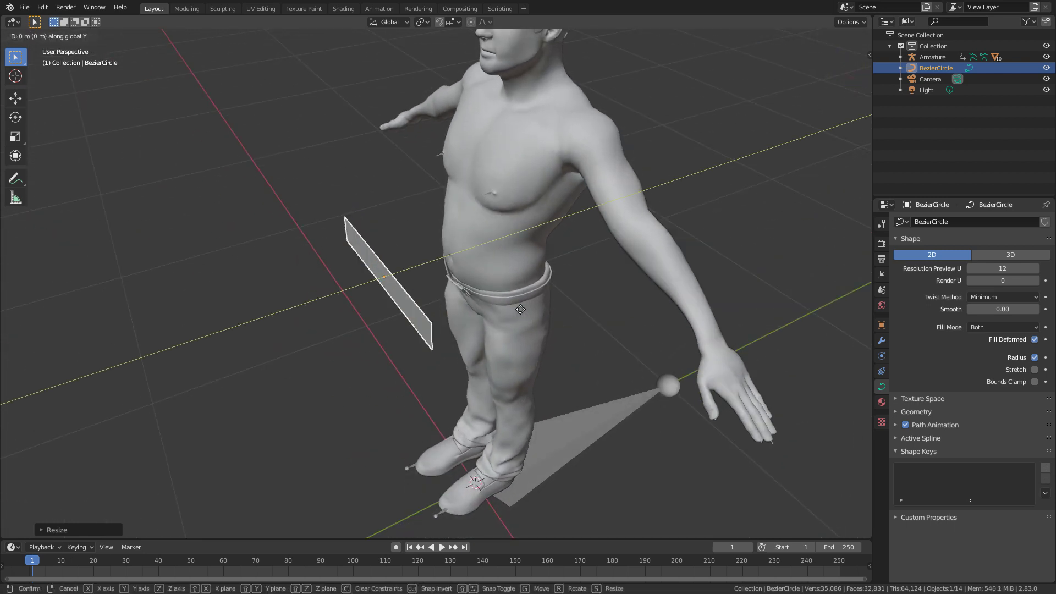
click(564, 290)
Step: Duplicate the strip and move the copy along Y behind the figure's back, to about Y 0.154 m
key(shift+d)
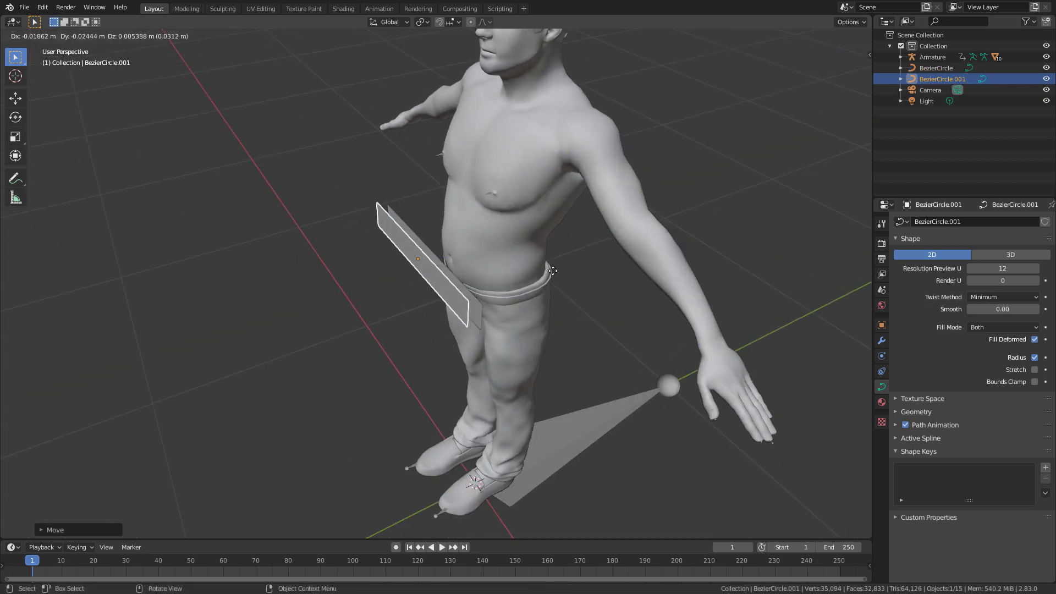
click(700, 254)
middle_drag(701, 253, 595, 272)
key(g)
key(y)
click(554, 267)
Step: Create a garment with the garment add-on for the two strip patterns
middle_drag(556, 222, 646, 309)
key(n)
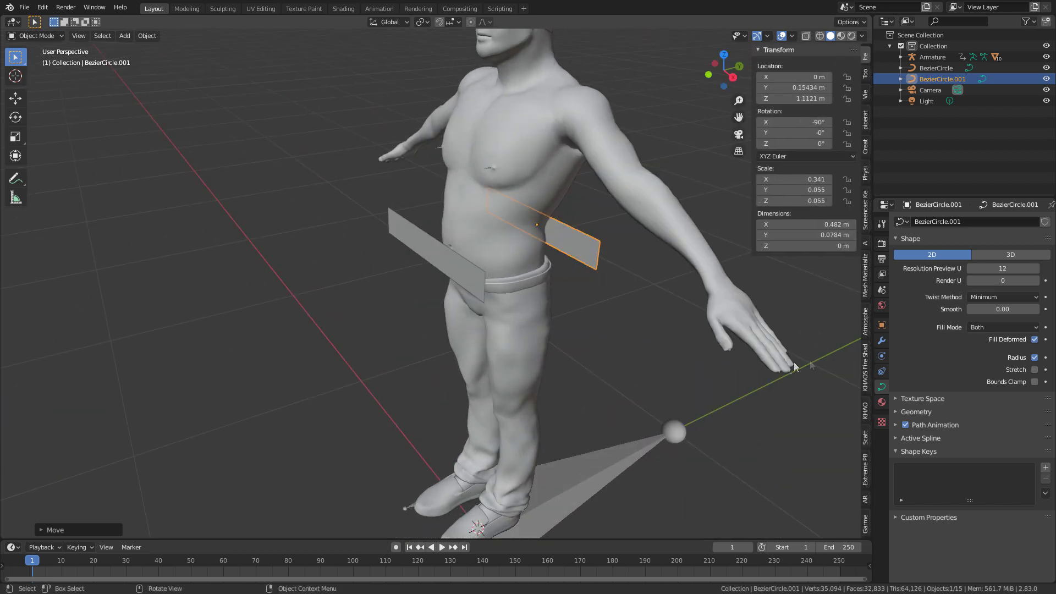
click(866, 513)
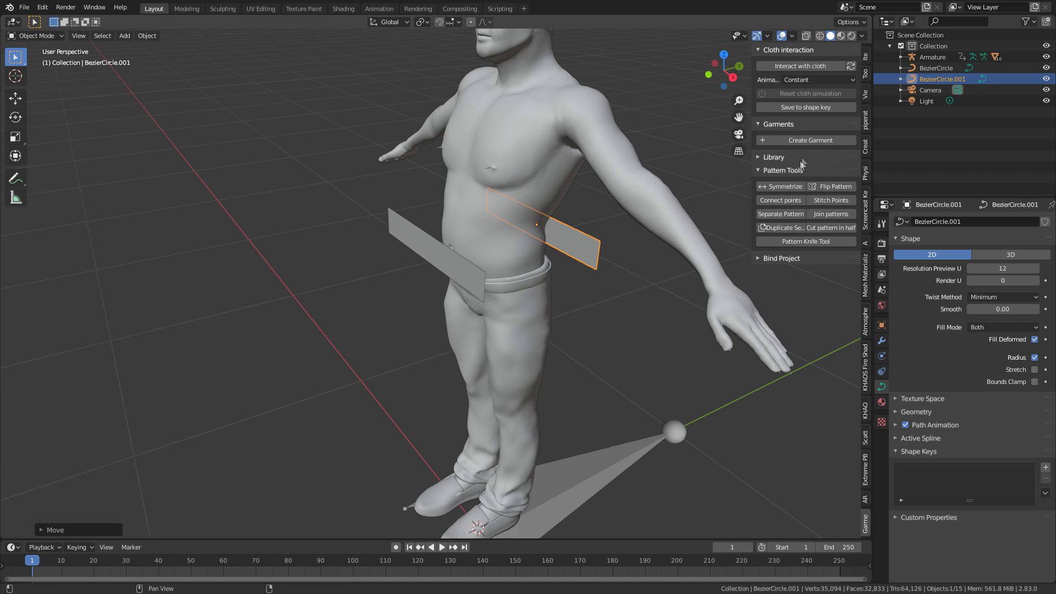
click(807, 140)
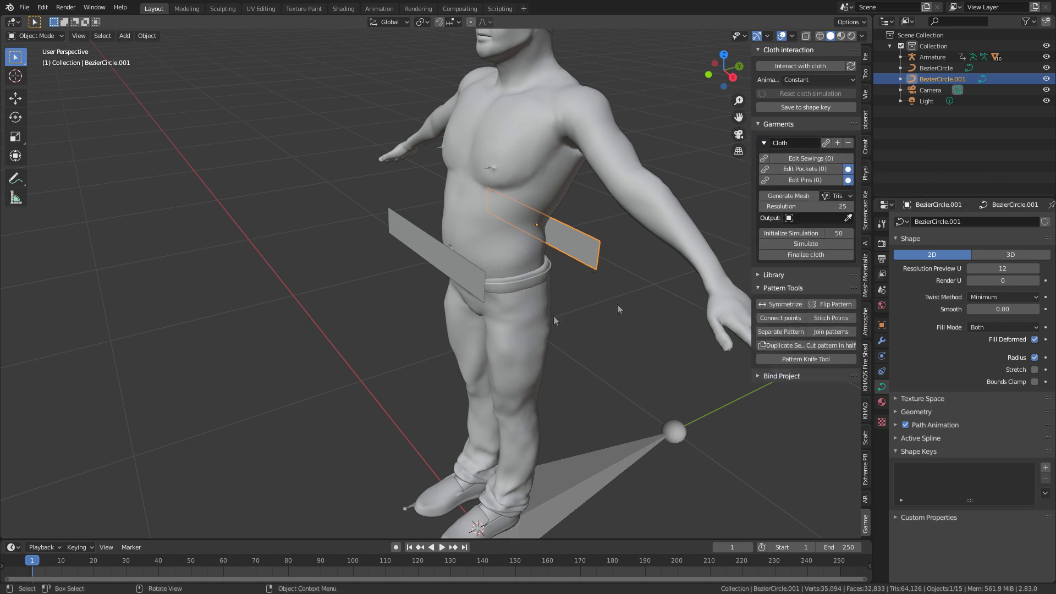
Step: Start editing the garment's sewings and sew the front strip's short edge to the back strip's on the figure's left side
click(823, 158)
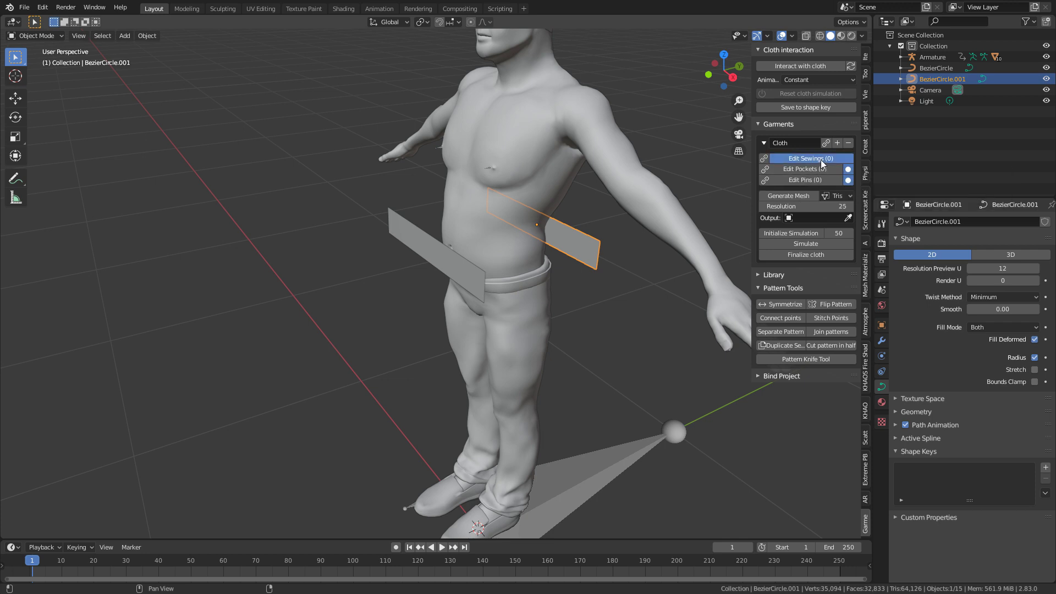
click(480, 288)
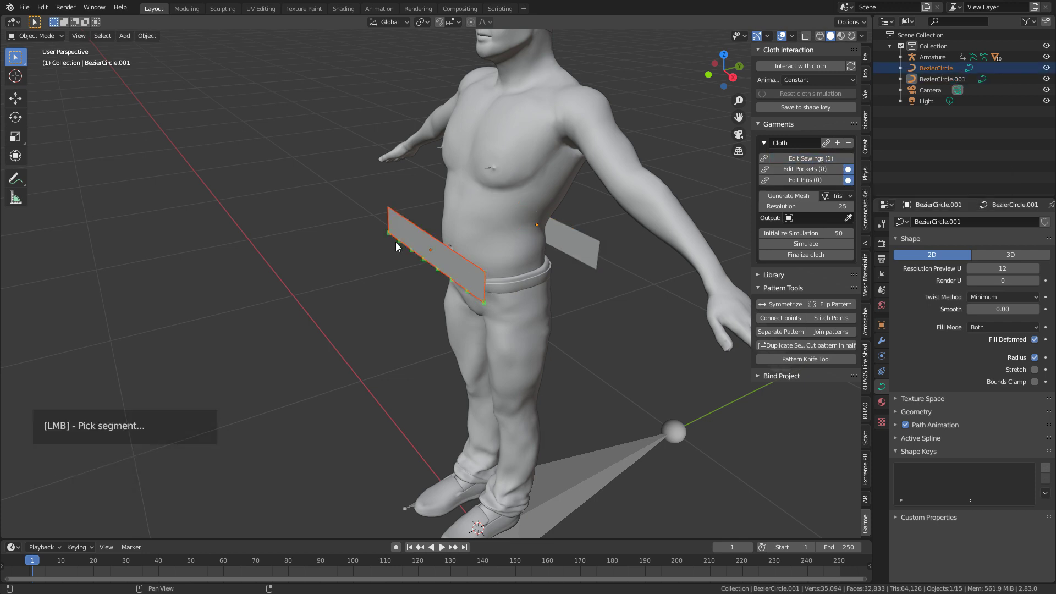
click(484, 286)
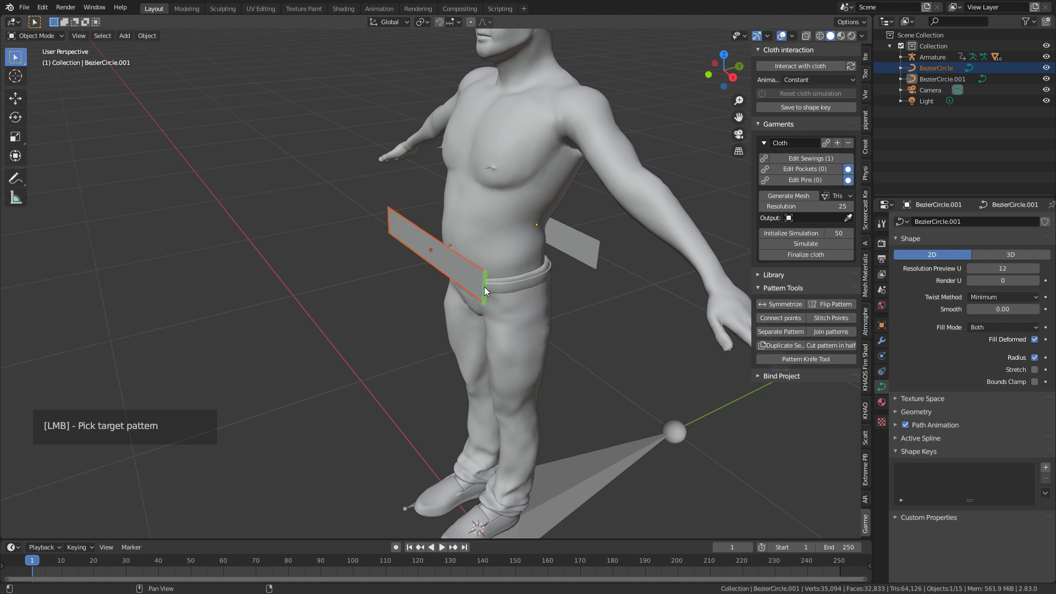
click(592, 254)
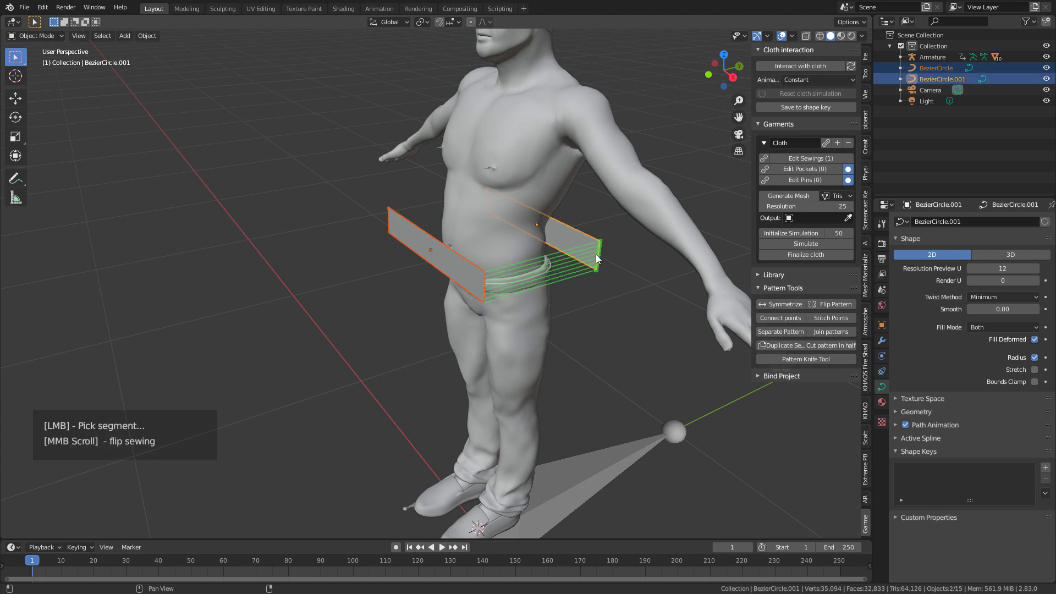
click(597, 258)
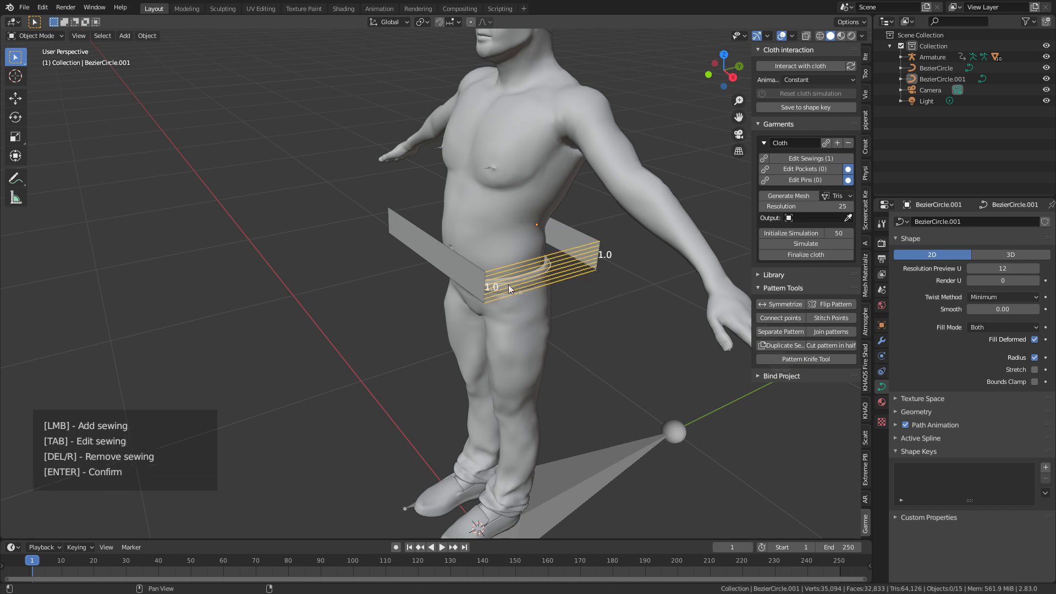
Step: Sew the strips' remaining short edges together on the figure's right side and finish editing the sewings
middle_drag(364, 259, 516, 266)
click(318, 227)
click(318, 226)
click(319, 227)
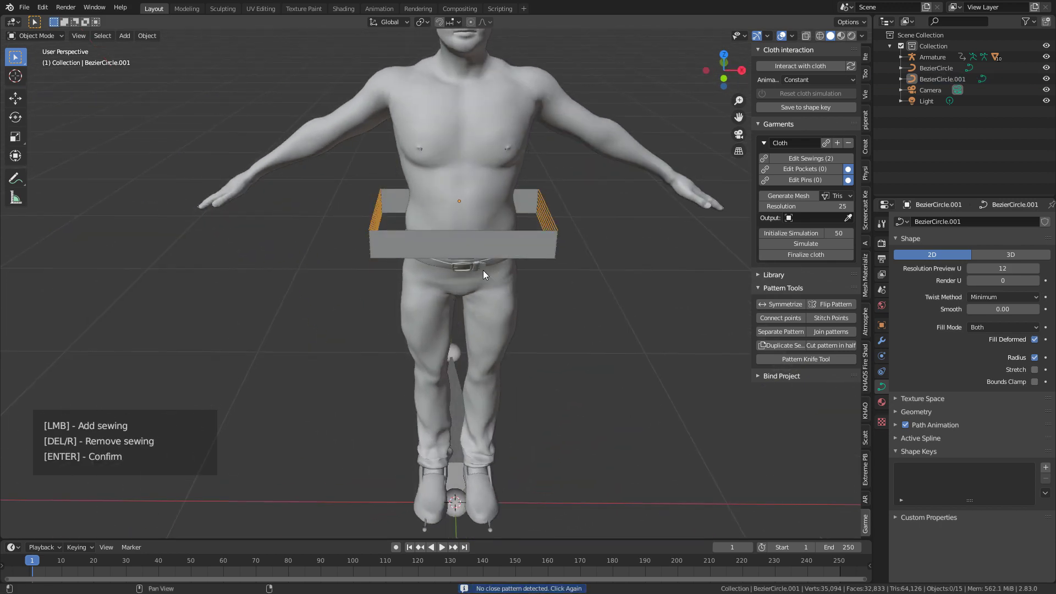
key(Return)
Step: Set the garment's resolution to 50 with Quad topology and generate its mesh
middle_drag(483, 270, 557, 250)
click(811, 207)
text(50)
key(Return)
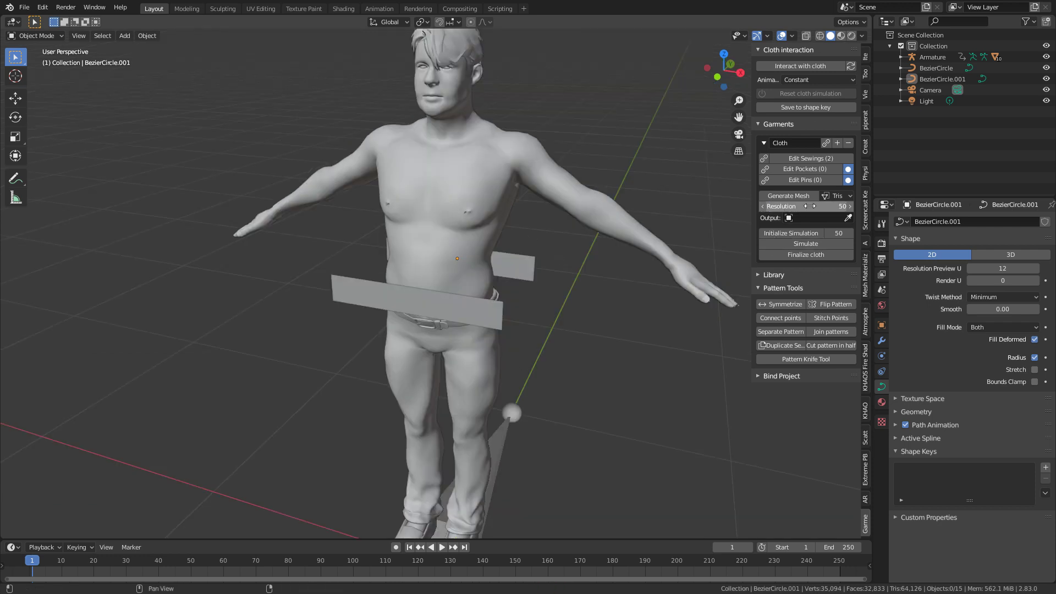
click(836, 196)
click(840, 219)
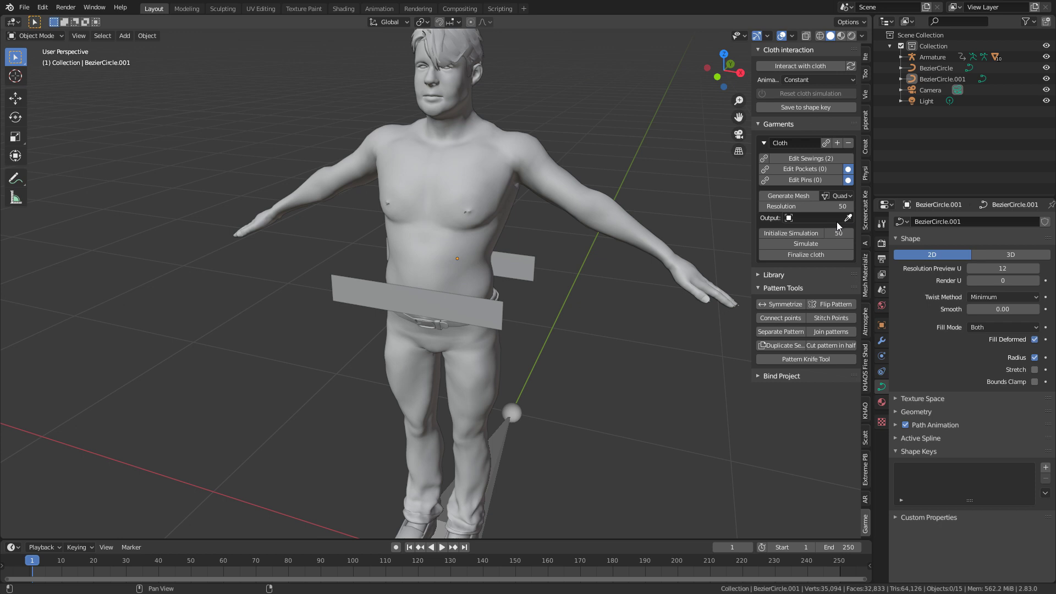
click(798, 195)
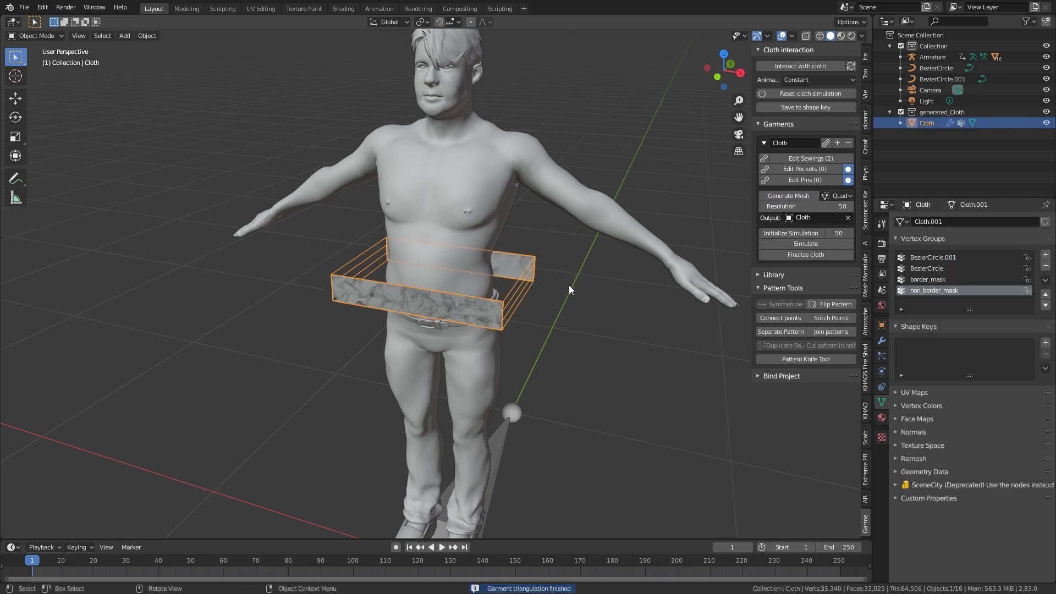
Step: Test-play the waist garment's cloth simulation and return the timeline to frame 0
click(444, 549)
click(445, 549)
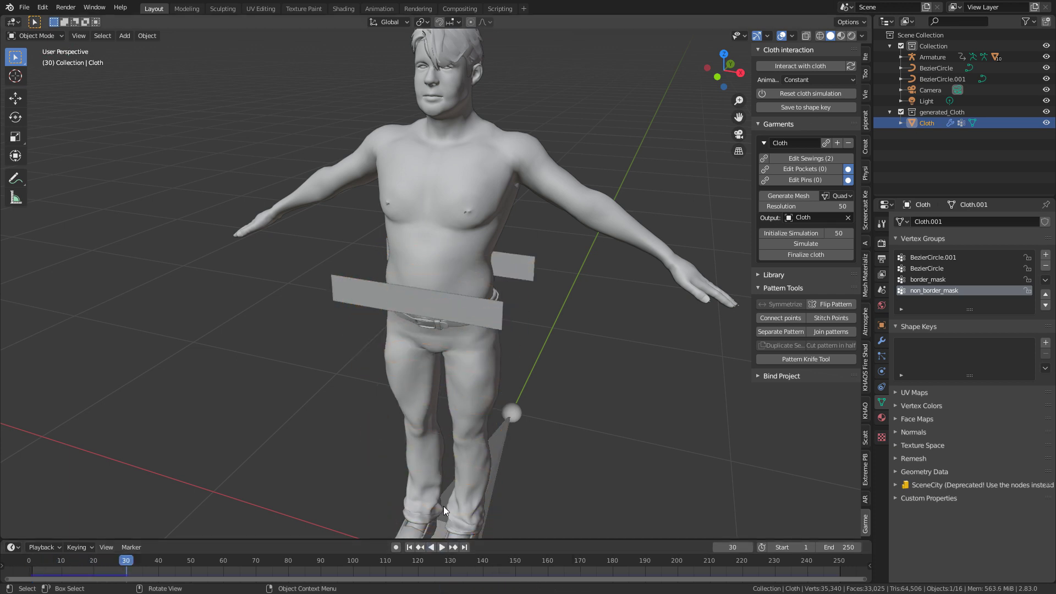
drag(126, 560, 5, 557)
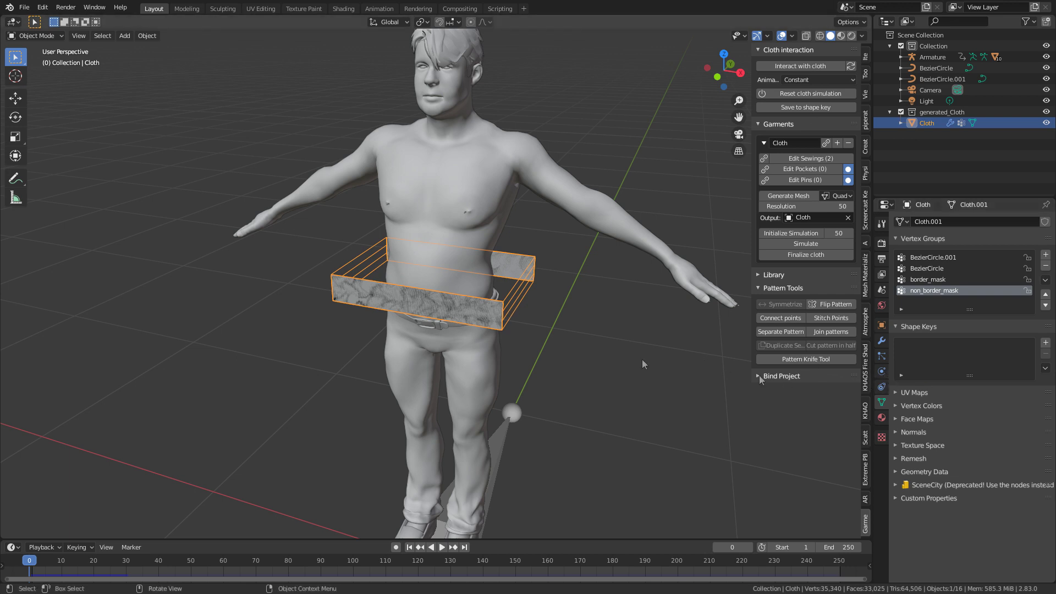
Step: Enable the bend option for both sewing patterns and regenerate the garment mesh so it curves around the waist
click(763, 145)
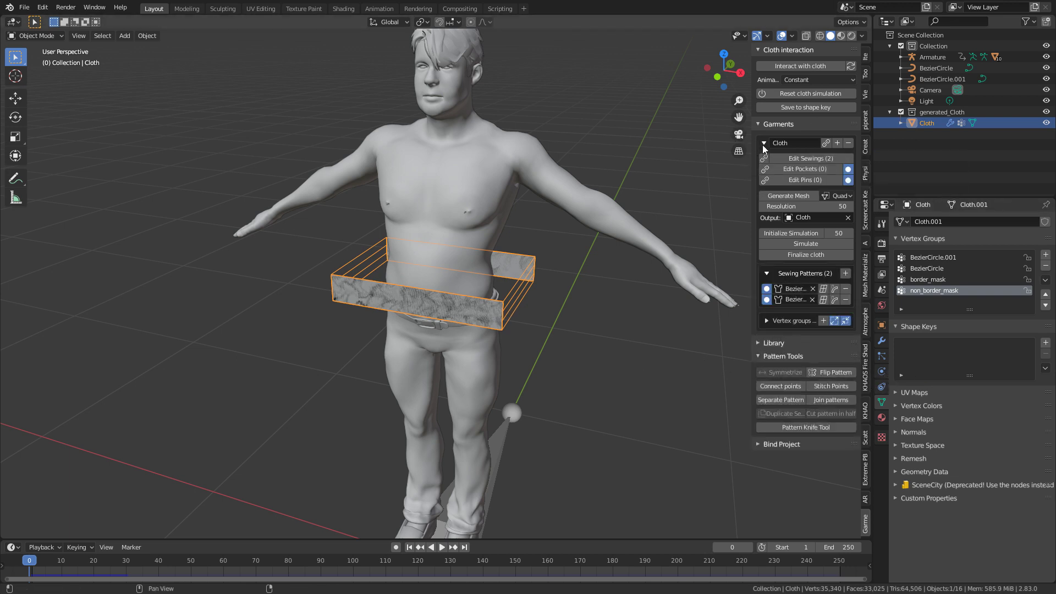
click(834, 293)
click(513, 270)
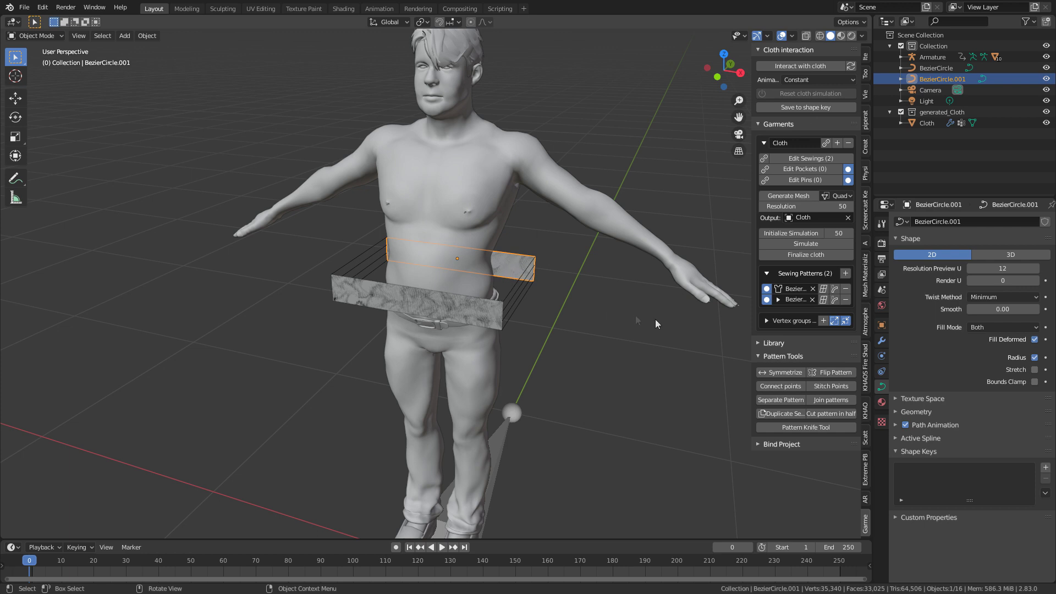
click(835, 299)
click(835, 289)
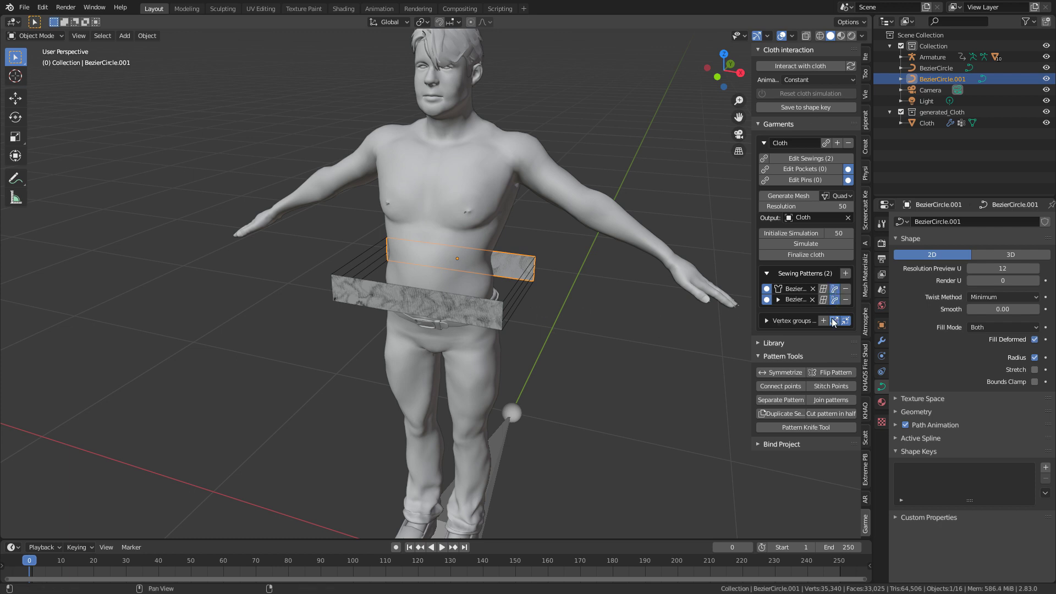
click(789, 196)
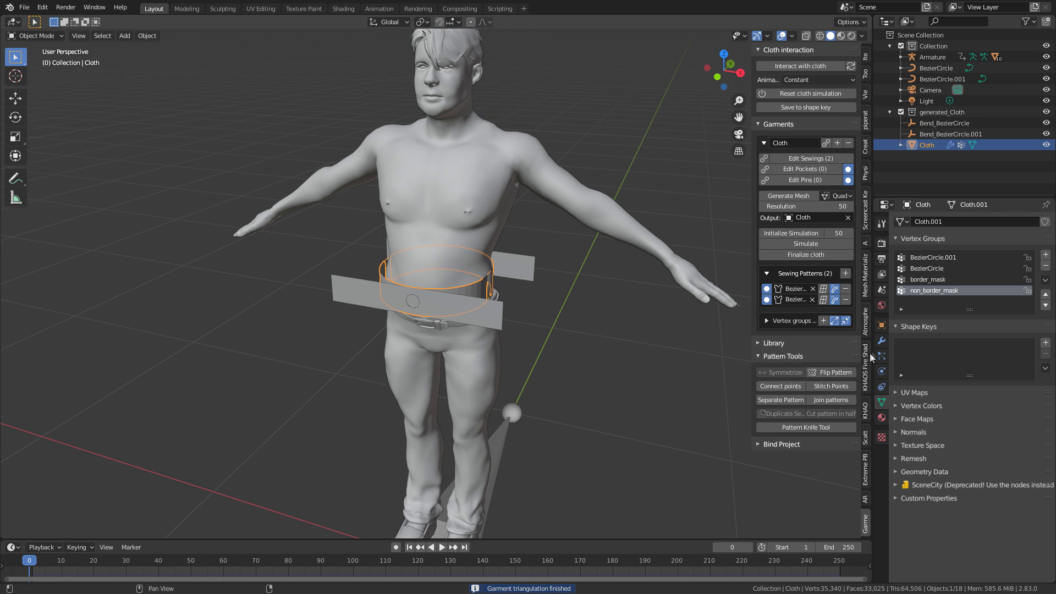
Step: Set the angle of both Bend modifiers on the garment to 90° and test-play the simulation
click(882, 340)
click(901, 258)
click(901, 238)
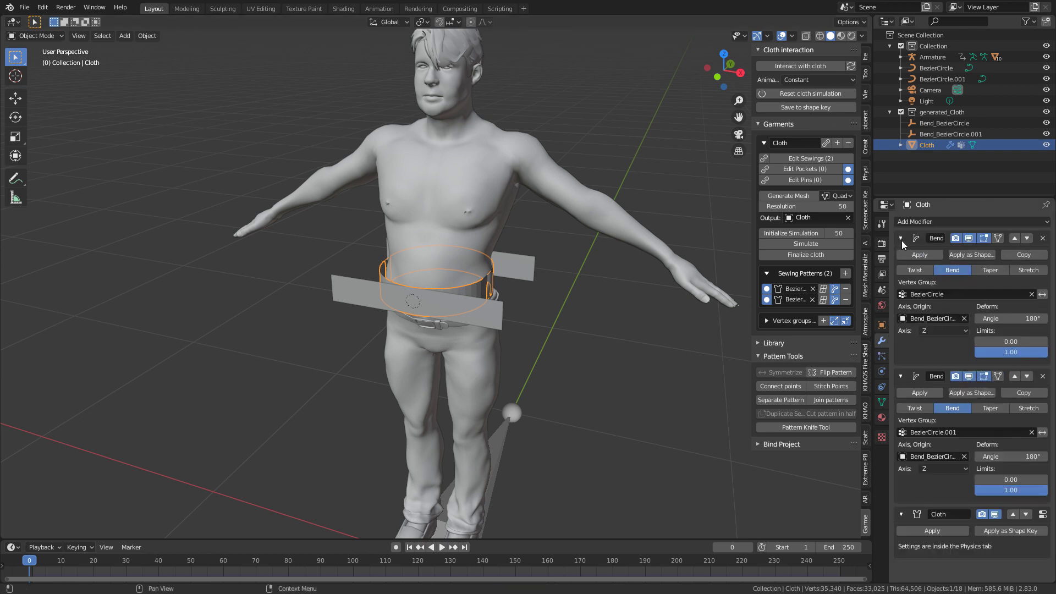
click(1028, 319)
text(180d)
key(BackSpace)
key(BackSpace)
key(BackSpace)
key(BackSpace)
text(90)
key(Return)
click(1018, 456)
text(90)
key(Return)
middle_drag(661, 359, 605, 440)
click(443, 547)
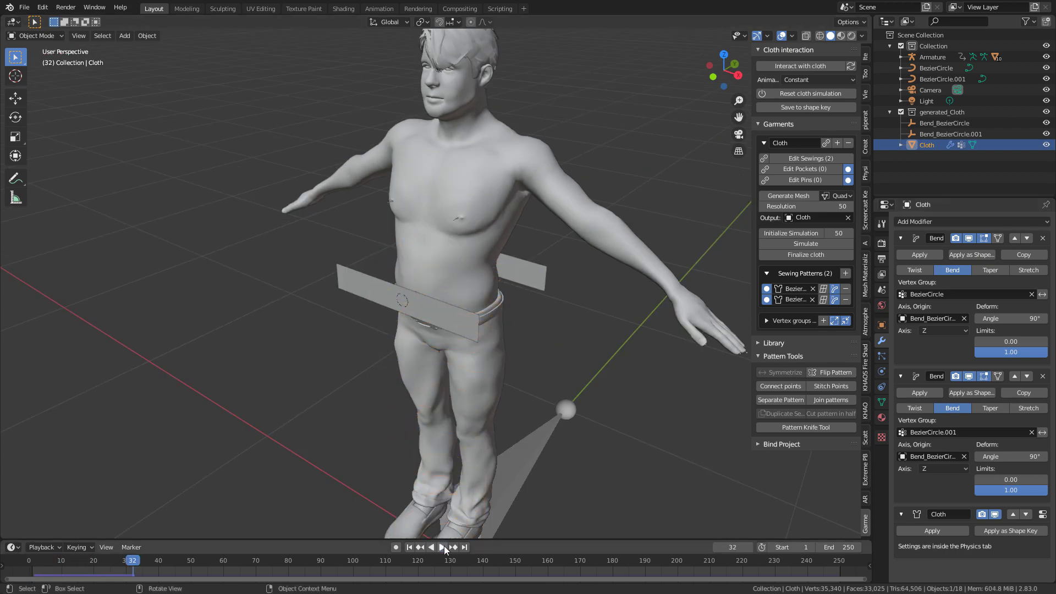
Step: Enable collision physics on the male body with a cloth damping of 1.000 and an outer thickness of 0.002
click(457, 252)
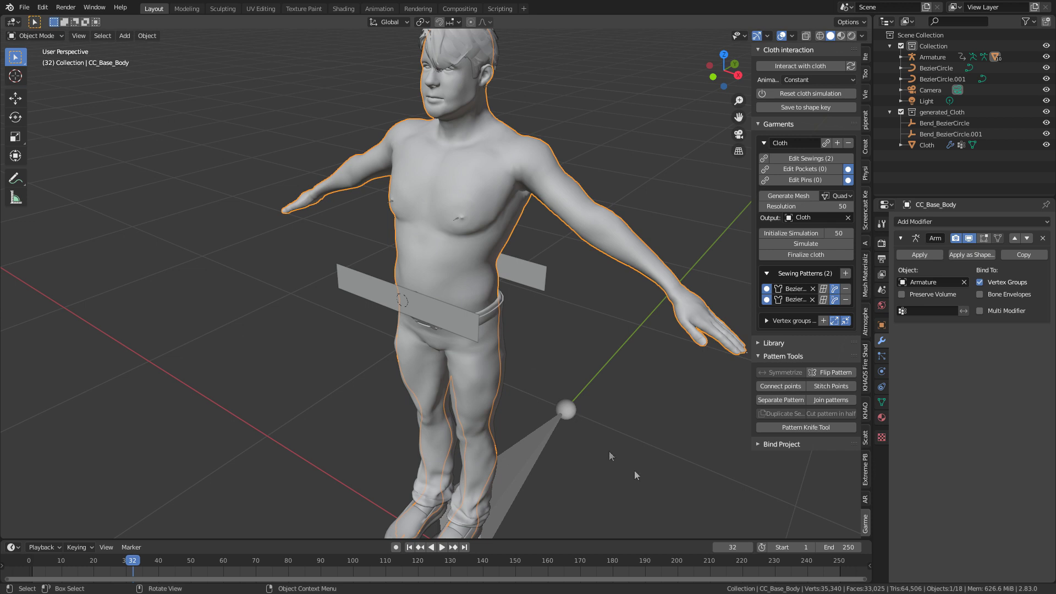
click(882, 370)
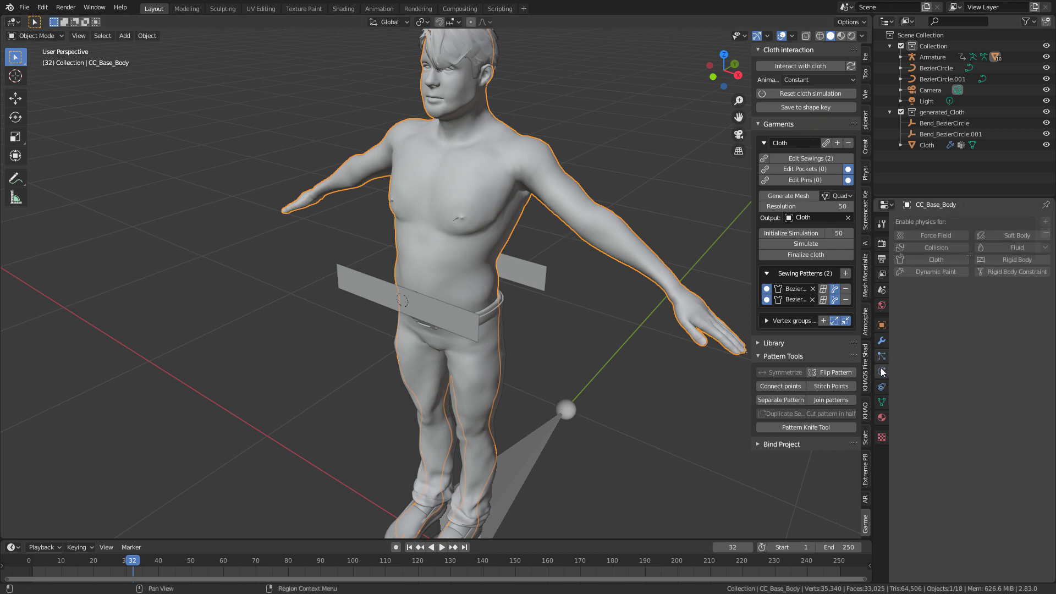
click(932, 247)
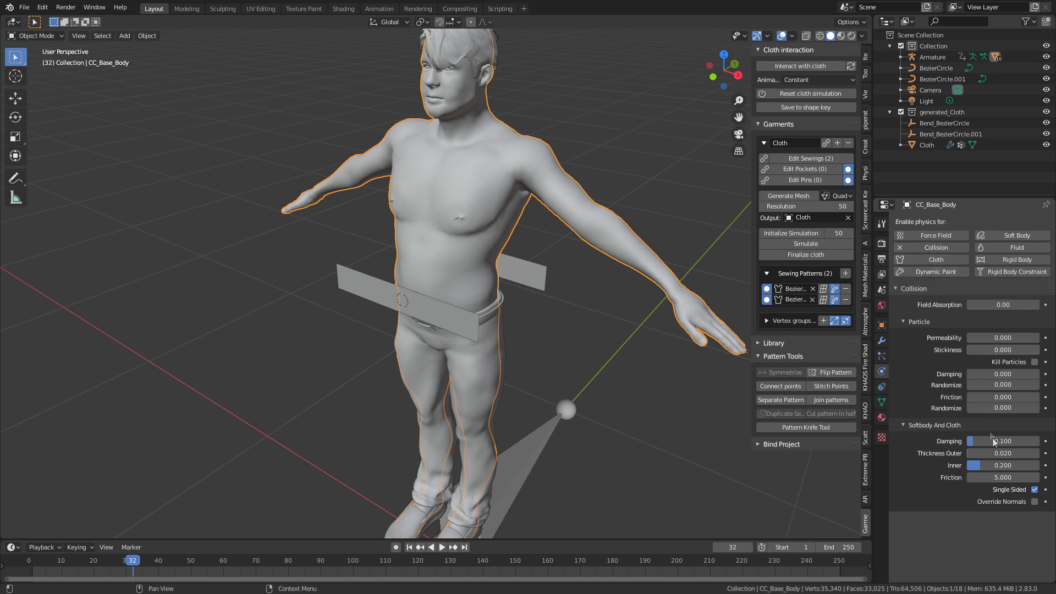
click(999, 453)
text(.0)
click(1005, 442)
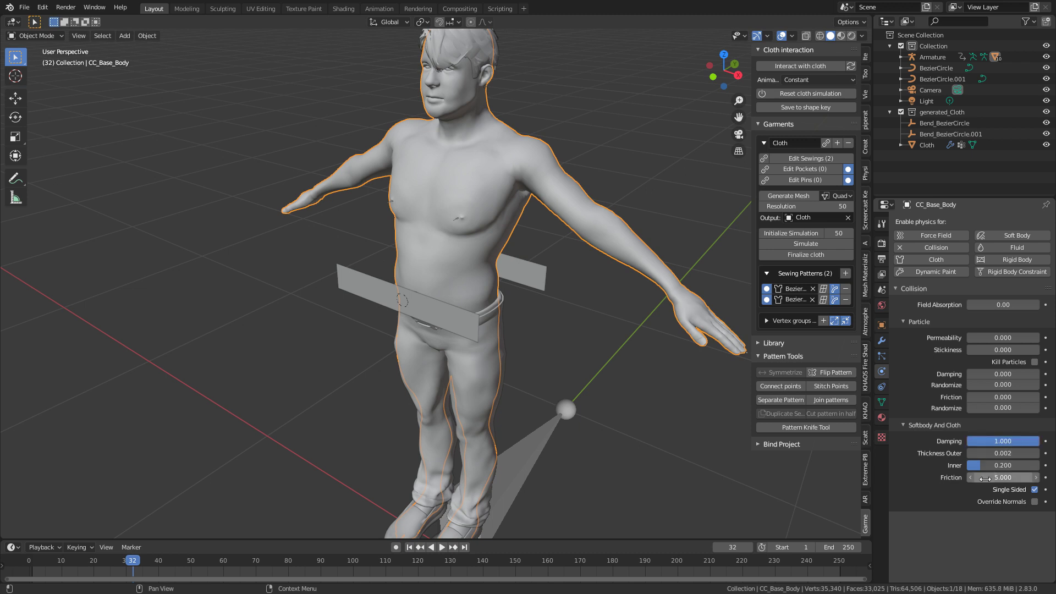
Step: Play the cloth simulation from the start against the body collision and return the timeline to frame 0
click(409, 548)
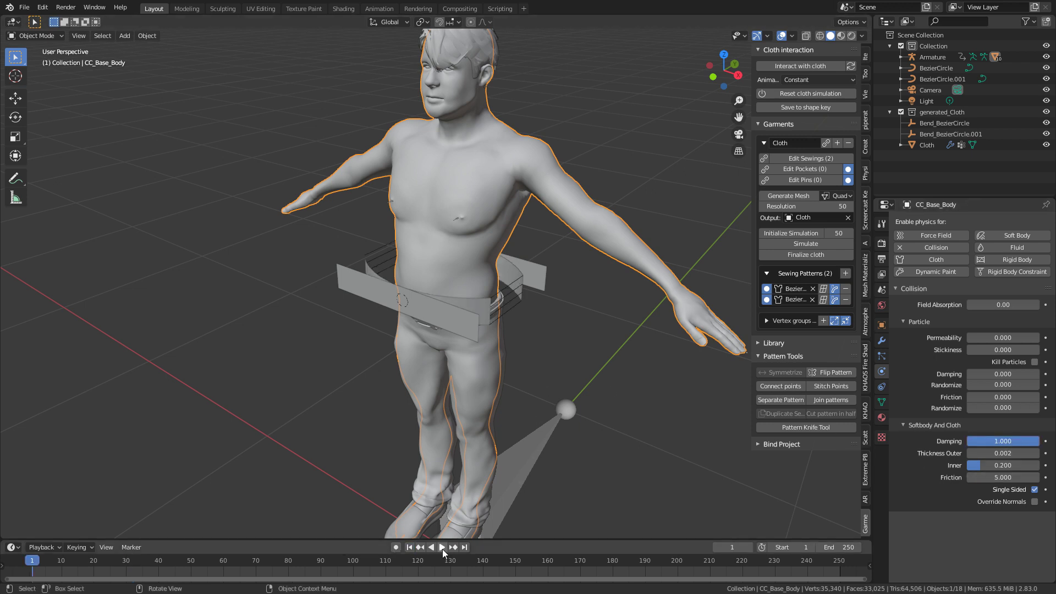
click(442, 549)
click(443, 549)
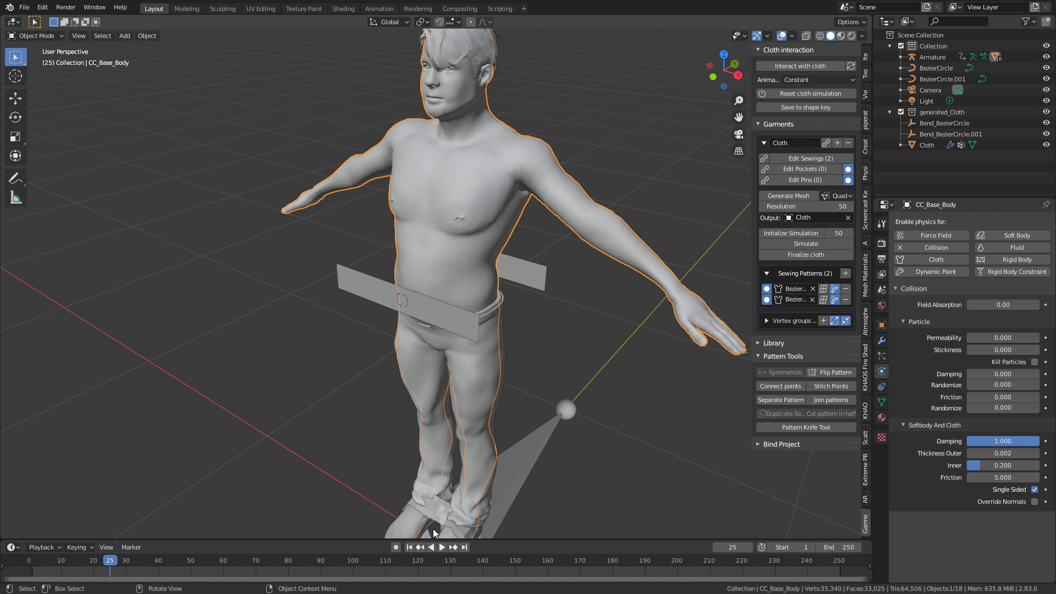
drag(113, 562, 22, 562)
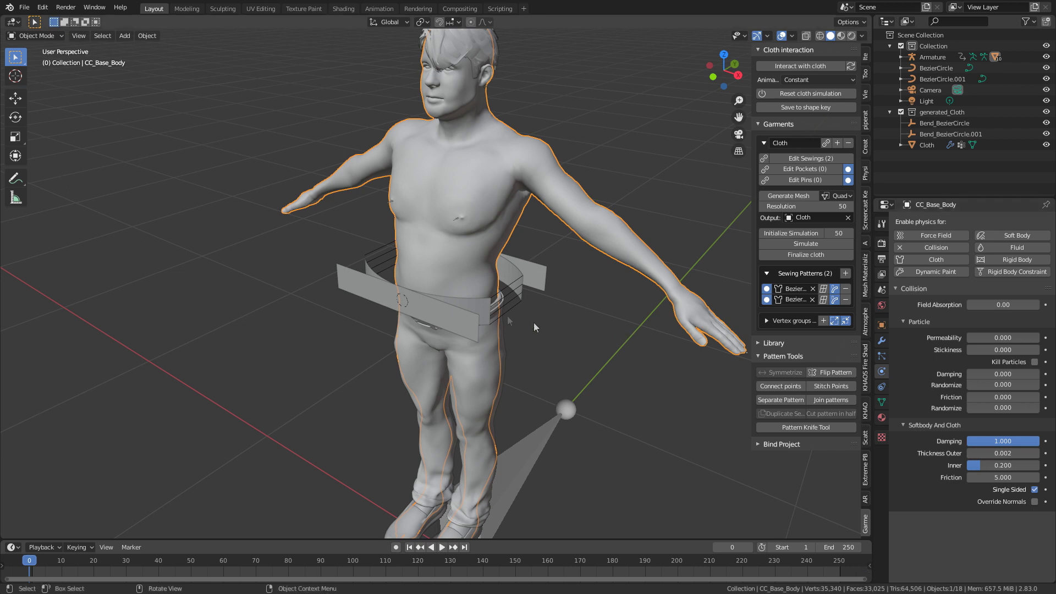
Step: Set the garment's object collision distance to 0.002 m in its cloth physics
click(480, 306)
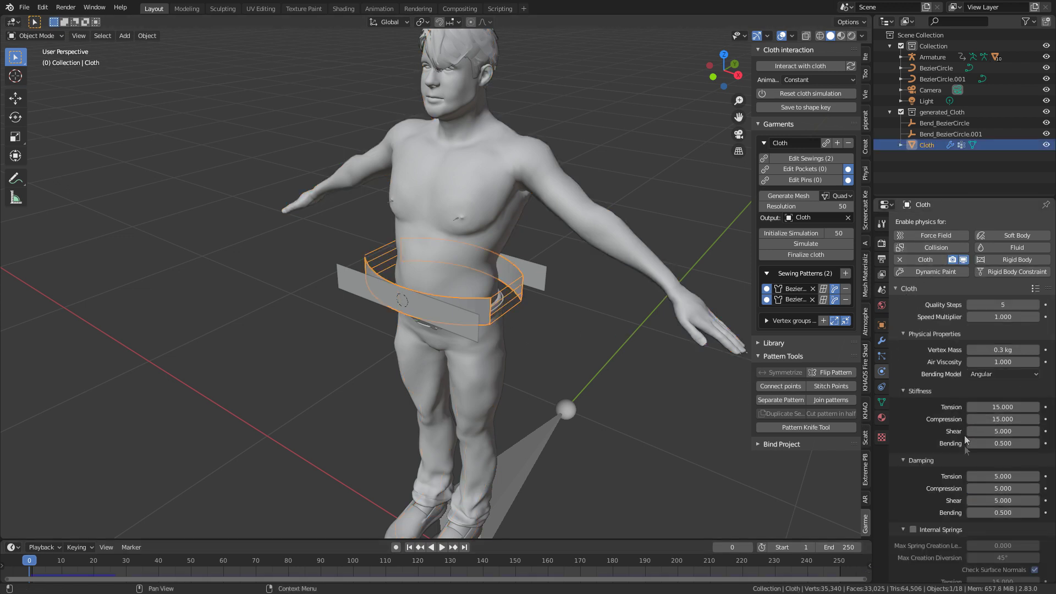
scroll(967, 430, down, 9)
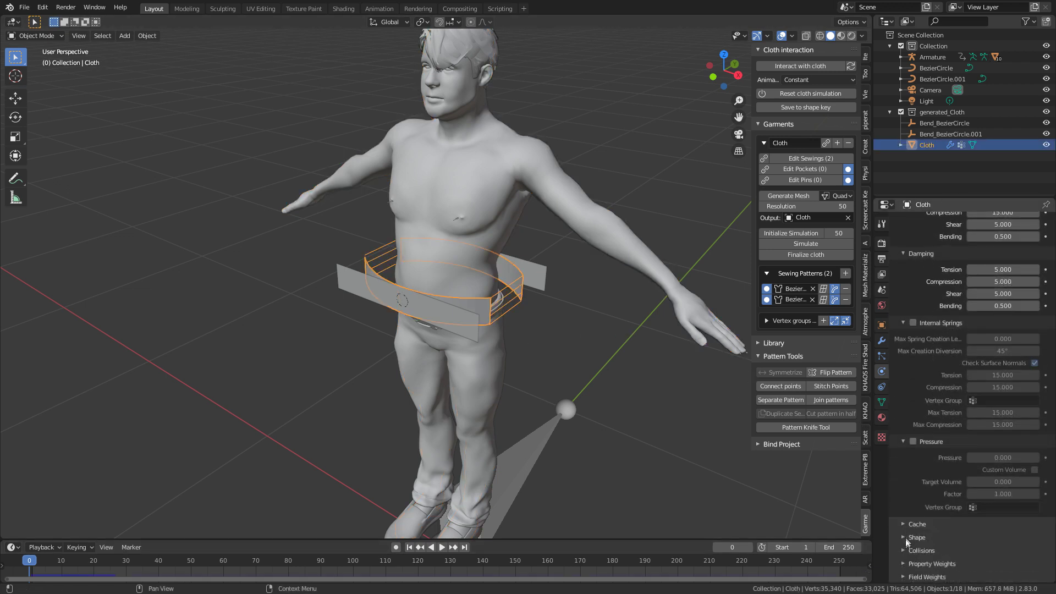
click(904, 551)
scroll(930, 539, down, 5)
click(992, 452)
key(BackSpace)
text(.002)
key(Return)
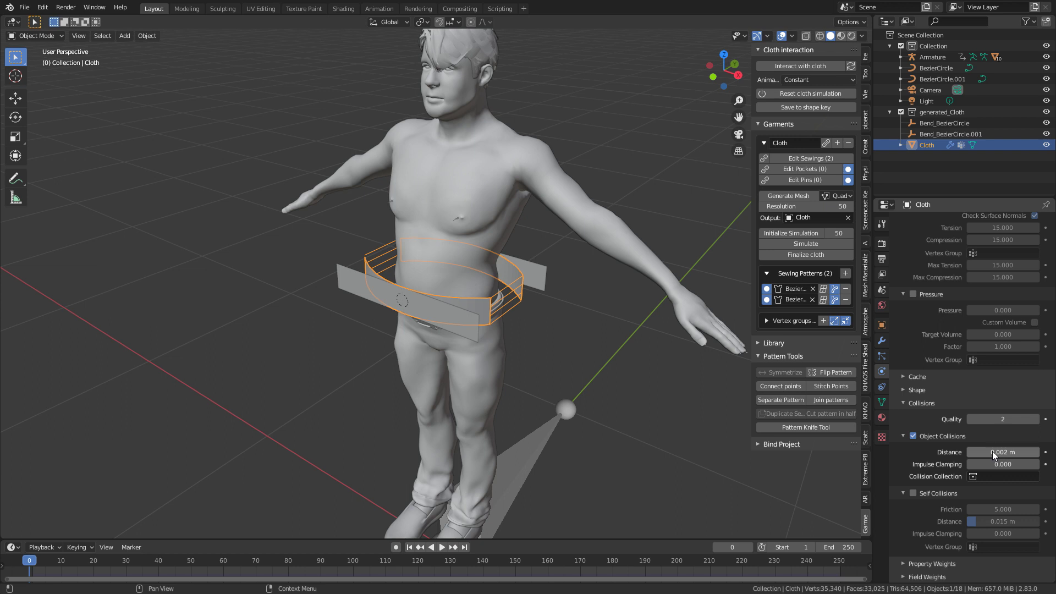
Step: Set the garment's maximum sewing force to 10 in the cloth shape settings
click(902, 390)
click(1008, 444)
text(2.0)
key(ctrl+a)
text(10)
key(Return)
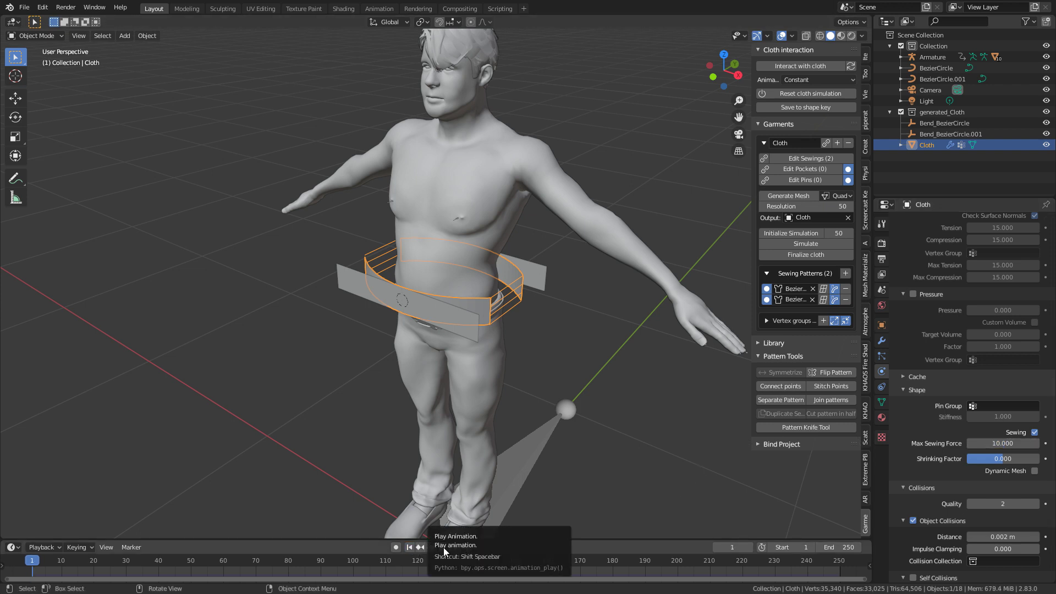
Step: Test-play the simulation with the stronger sewing force and go back to frame 0
click(443, 547)
click(431, 547)
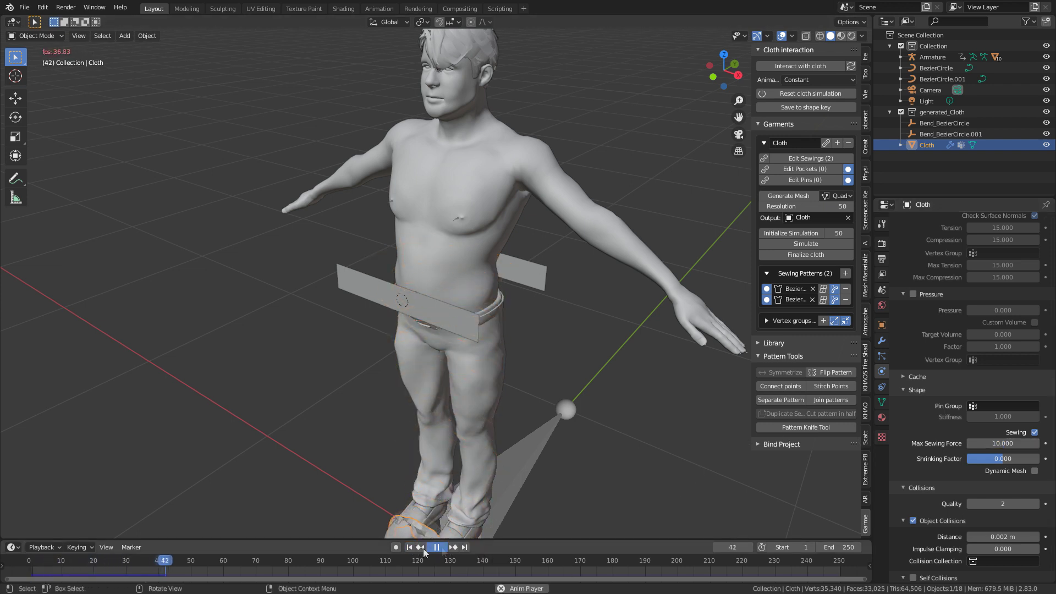
drag(173, 562, 28, 556)
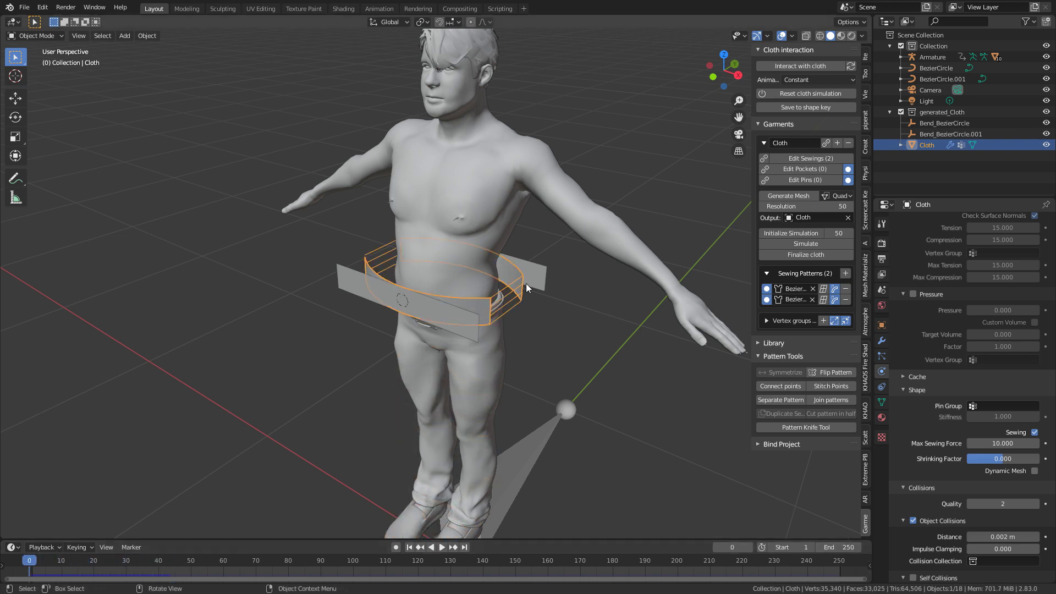
Step: Set the angle of both Bend modifiers on the garment to 130°
click(881, 341)
click(1015, 318)
text(130)
key(Return)
click(1020, 456)
text(130)
key(Return)
Step: Test-play the simulation with the tighter bend and rewind to frame 0
click(409, 547)
click(442, 547)
drag(130, 563, 1, 558)
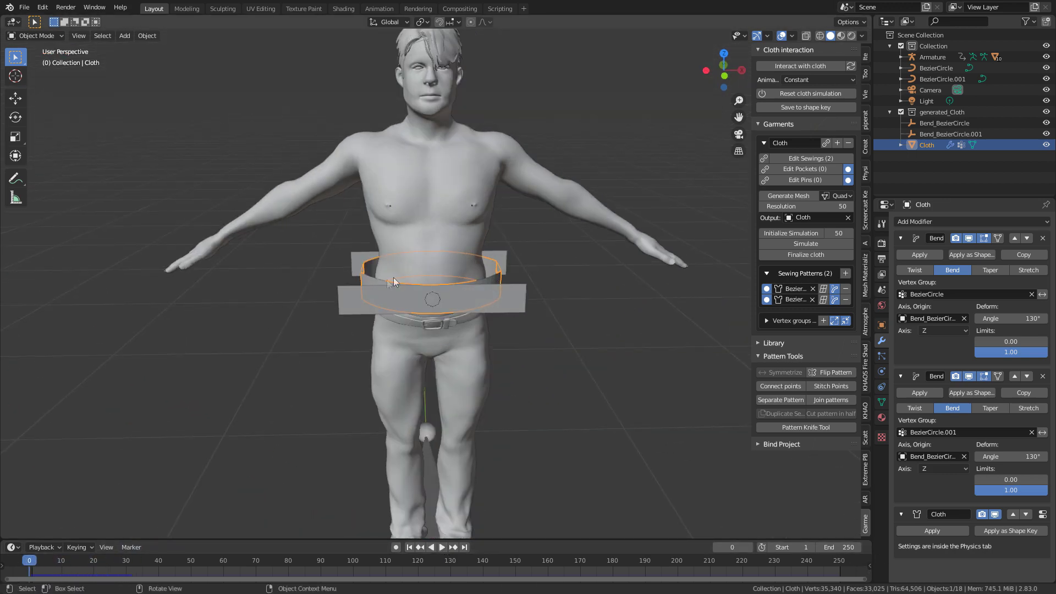
Step: Scale the whole garment mesh along the X axis to about 0.82 in Edit Mode
middle_drag(451, 281, 517, 301)
key(Tab)
key(a)
key(s)
key(x)
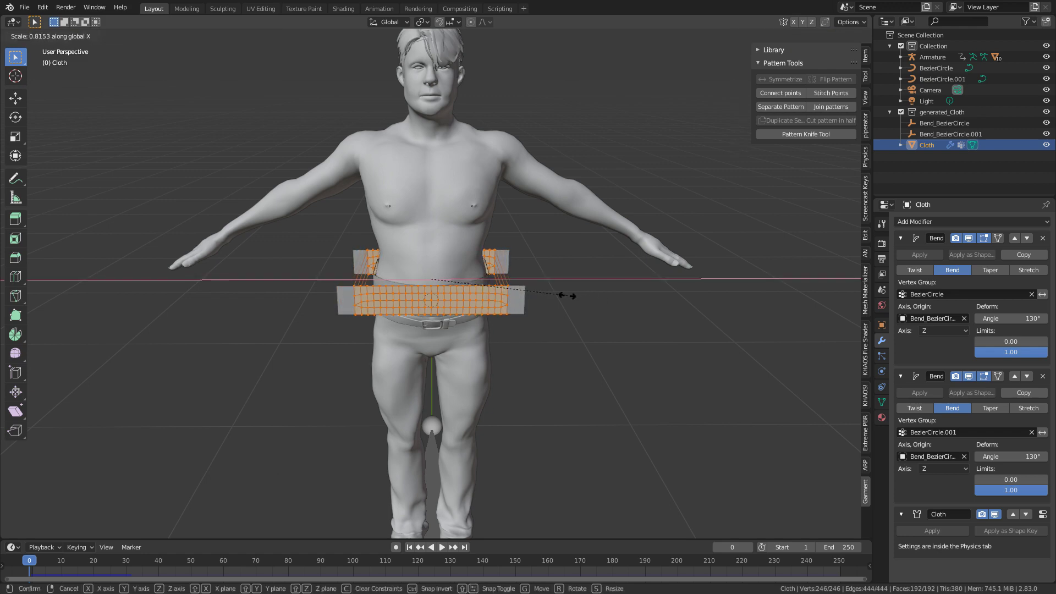
click(570, 300)
key(Tab)
middle_drag(570, 295, 528, 291)
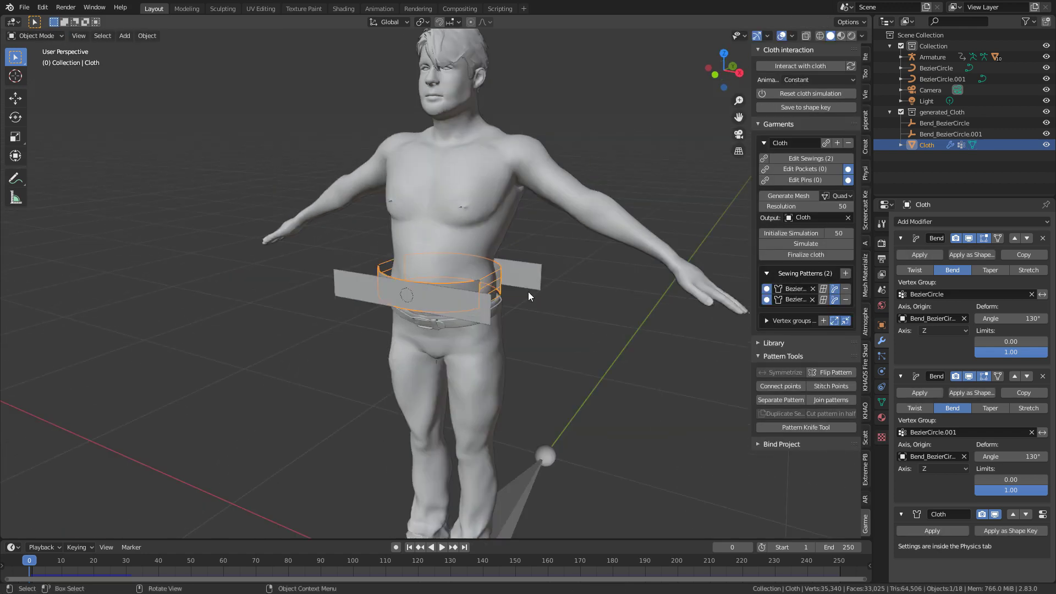
Step: Run the cloth simulation until the garment settles on the waist, stop at frame 140 and finalize the cloth
click(441, 547)
click(441, 547)
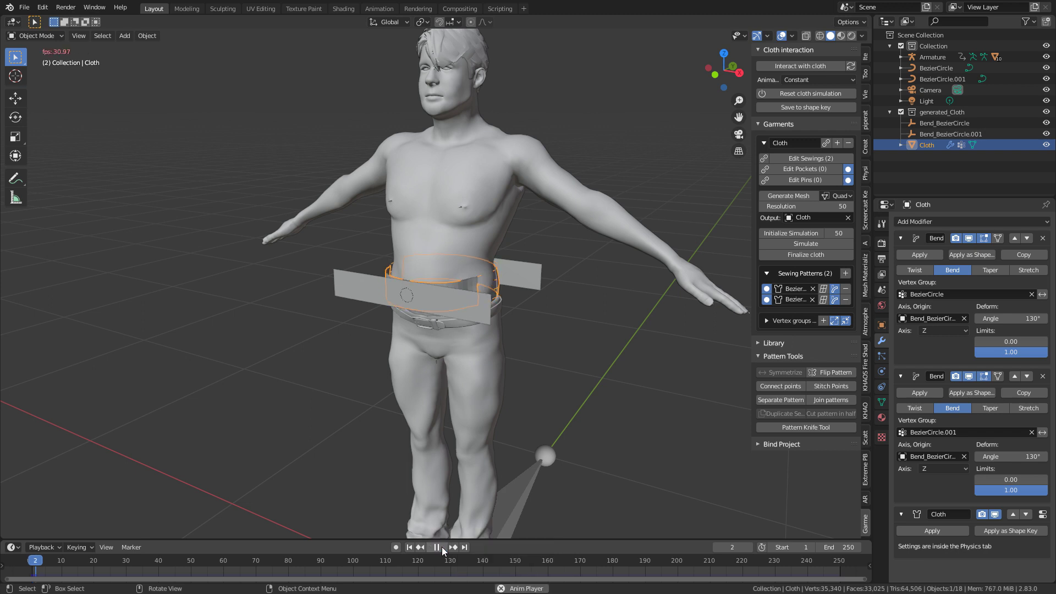
middle_drag(531, 397, 510, 308)
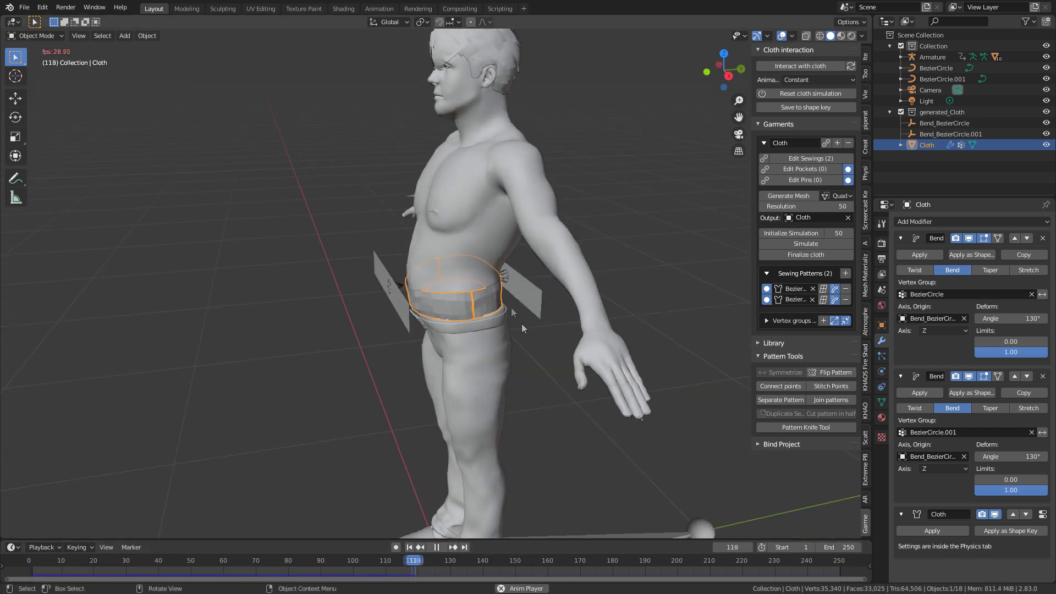
key(space)
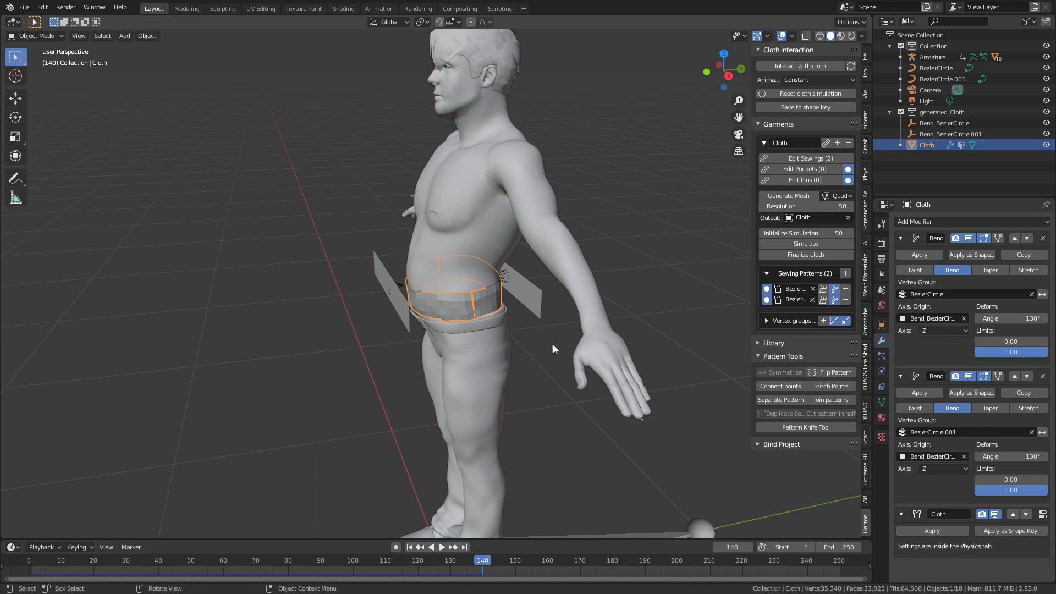
click(806, 257)
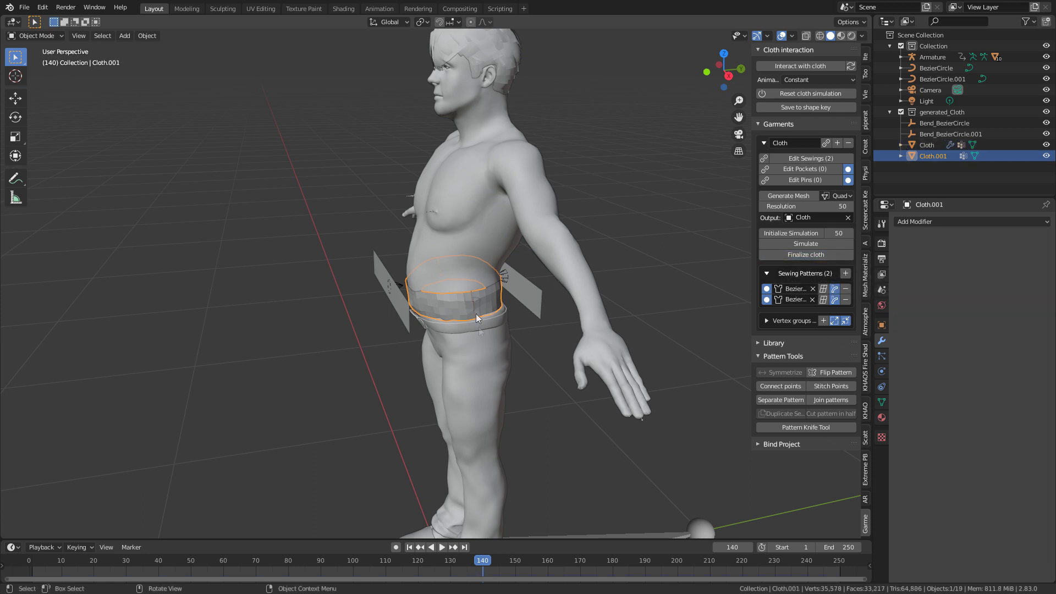
Step: Delete the original Cloth simulation object and select the finalized Cloth.001 mesh to inspect it
scroll(479, 316, up, 3)
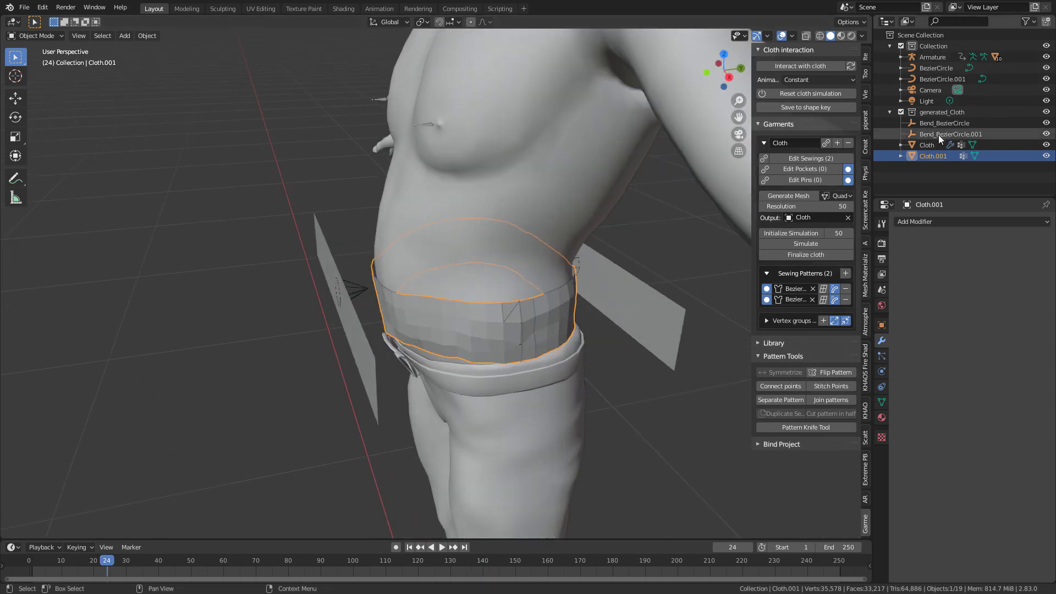
click(930, 143)
key(Delete)
click(537, 326)
middle_drag(537, 326, 511, 312)
click(882, 371)
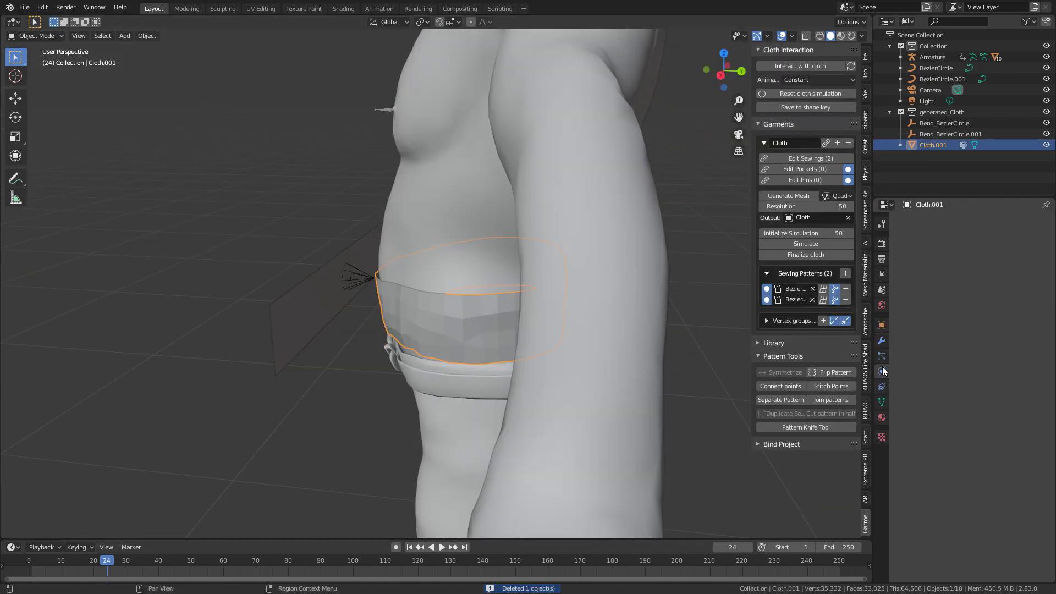
click(882, 356)
mouse_move(395, 328)
middle_down()
mouse_move(471, 337)
mouse_move(397, 324)
middle_up()
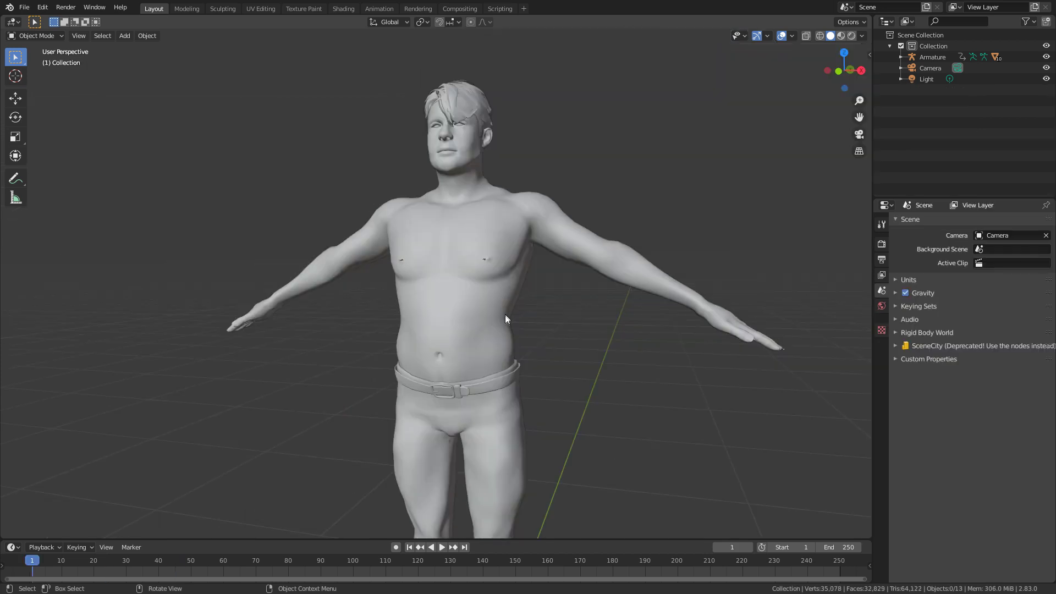
Step: Add a Bezier circle curve at the figure's feet
scroll(547, 170, down, 3)
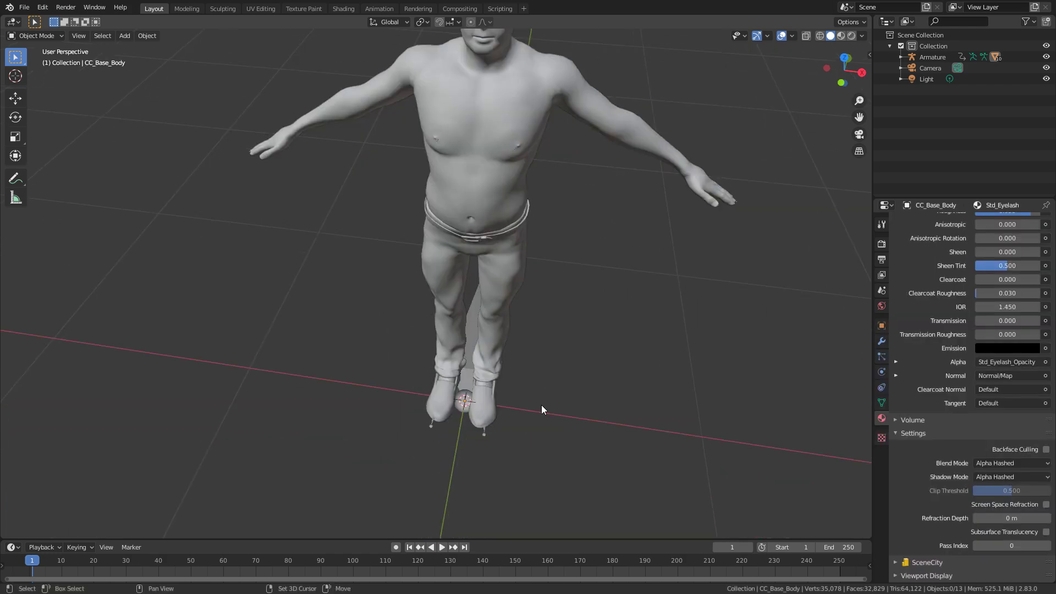
key(shift+a)
mouse_move(541, 405)
mouse_move(529, 381)
click(577, 392)
scroll(580, 334, up, 2)
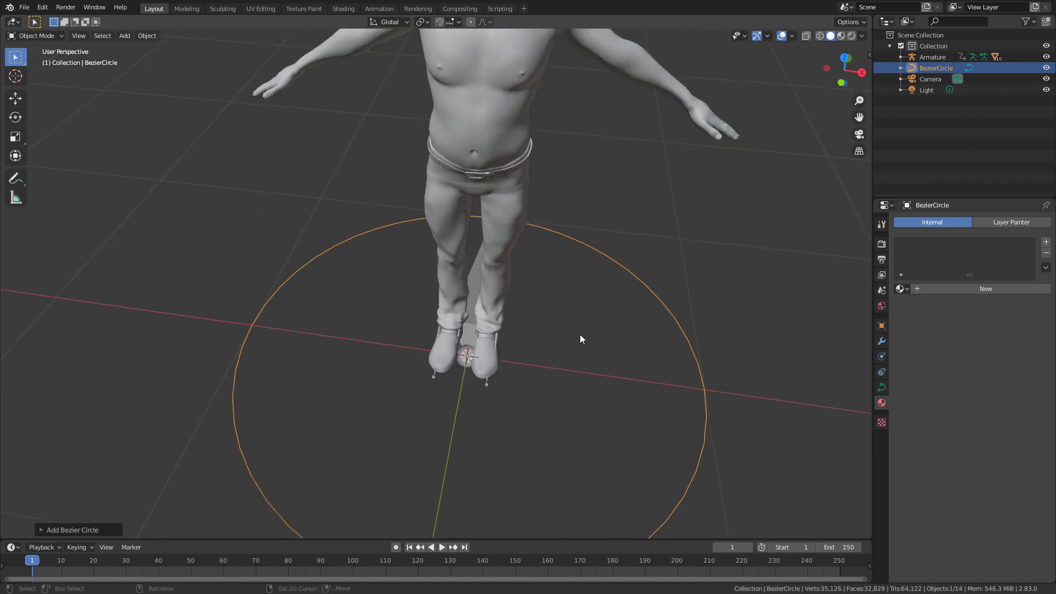
Step: Make the Bezier circle a 2D curve with its fill mode set to Both
click(881, 389)
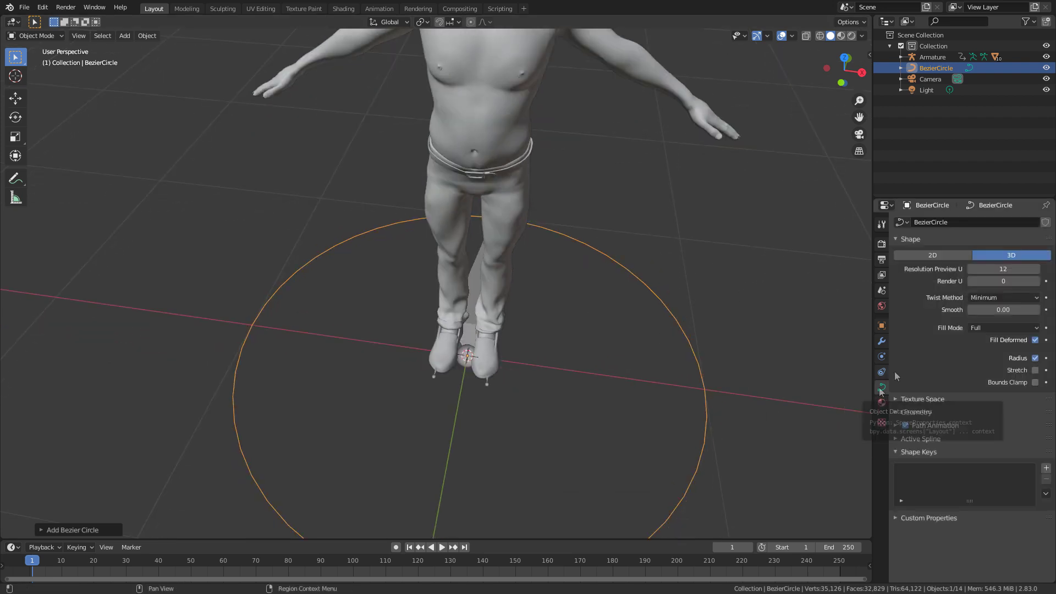
click(952, 257)
click(996, 327)
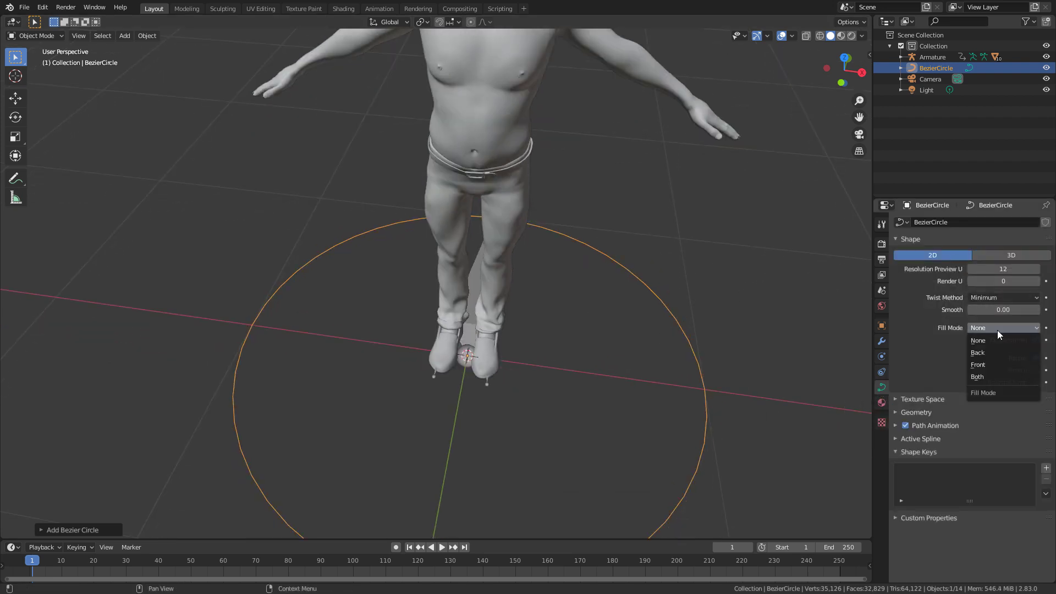
click(995, 379)
Step: Change the handle type of all the circle's control points to Vector, giving it straight edges
key(Tab)
middle_drag(664, 401, 573, 355)
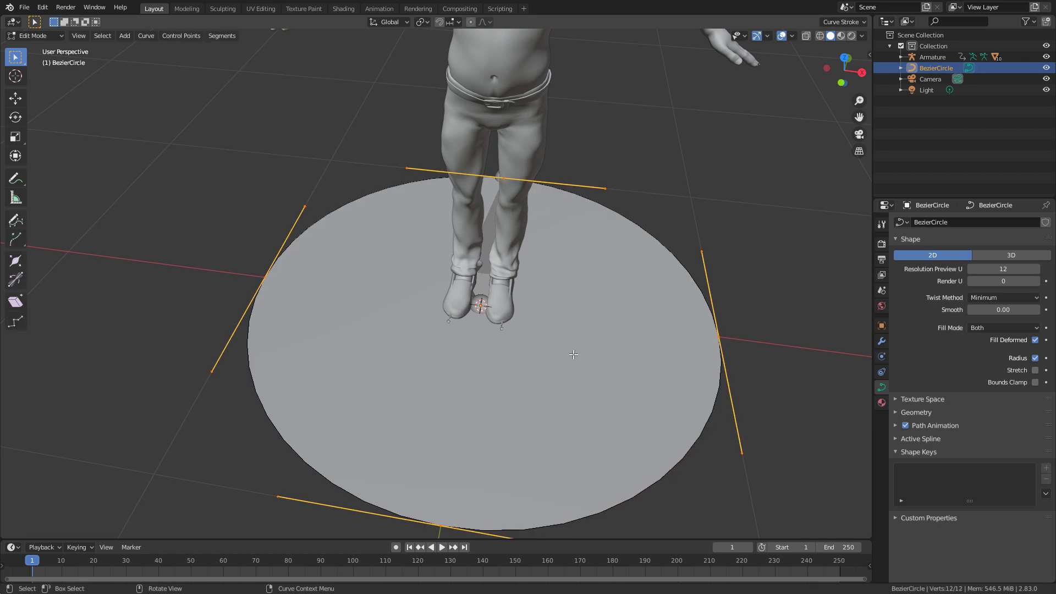
key(v)
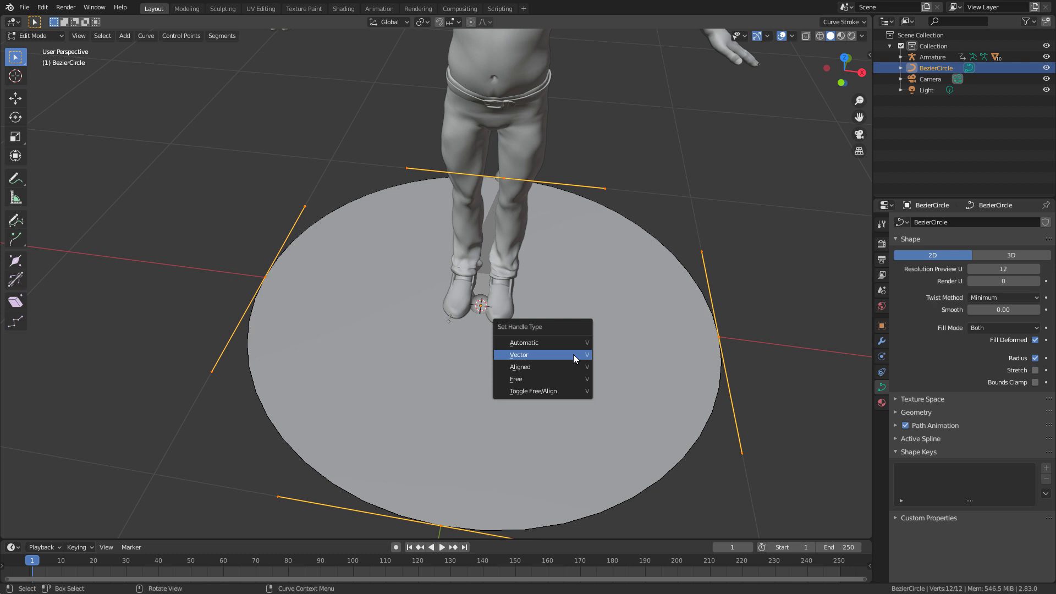
click(575, 357)
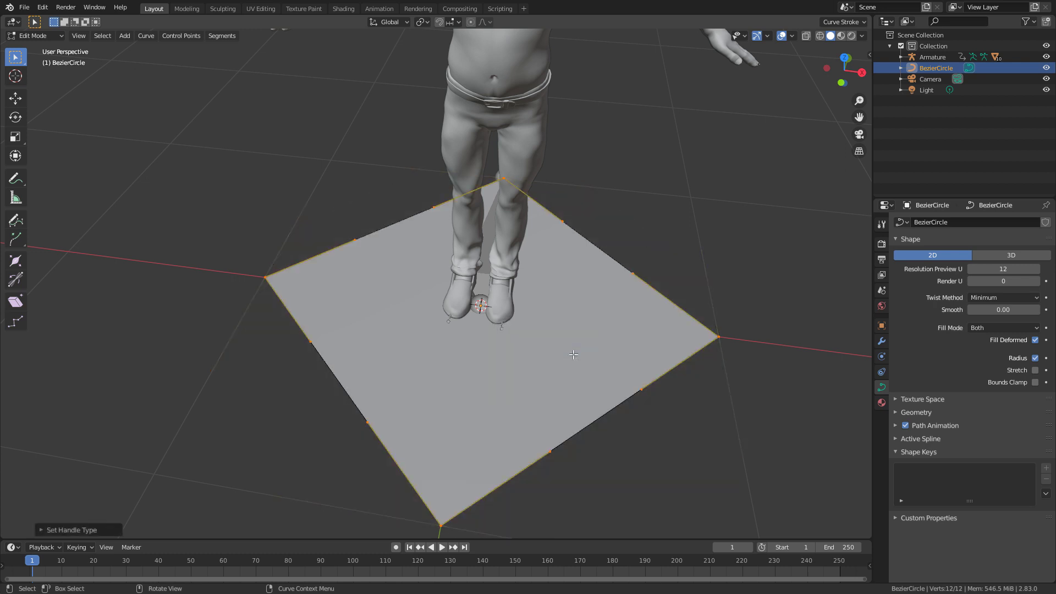
Step: Rotate the square curve's control points 45° around the Z axis
key(r)
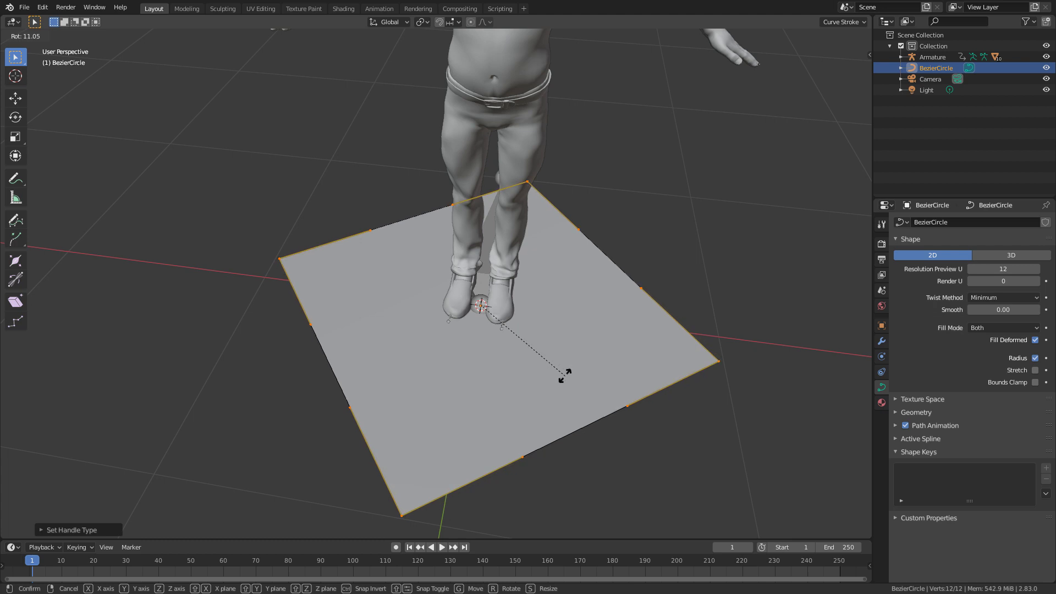
key(z)
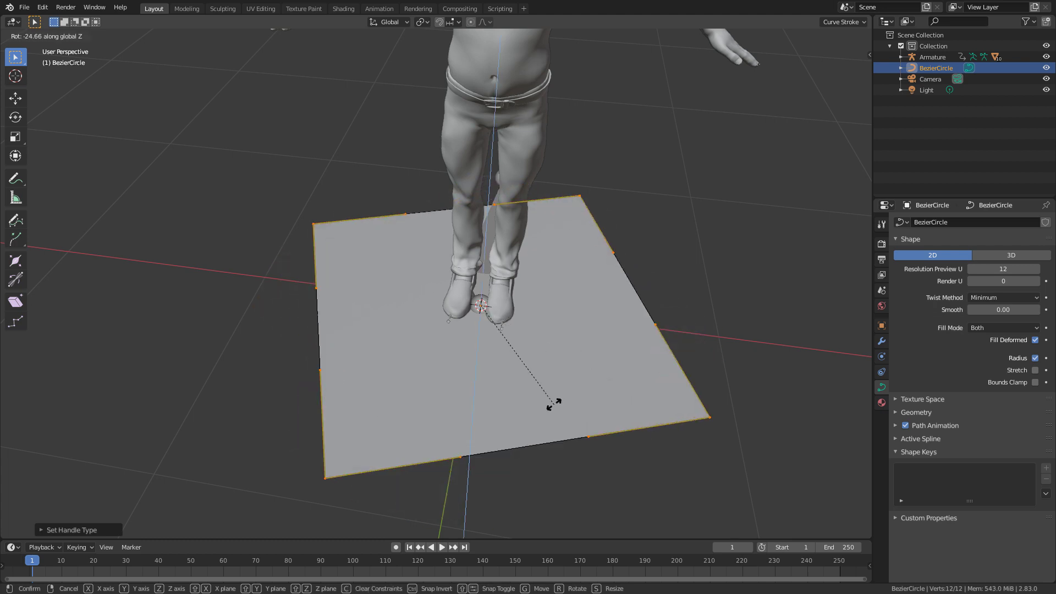
text(45)
key(Return)
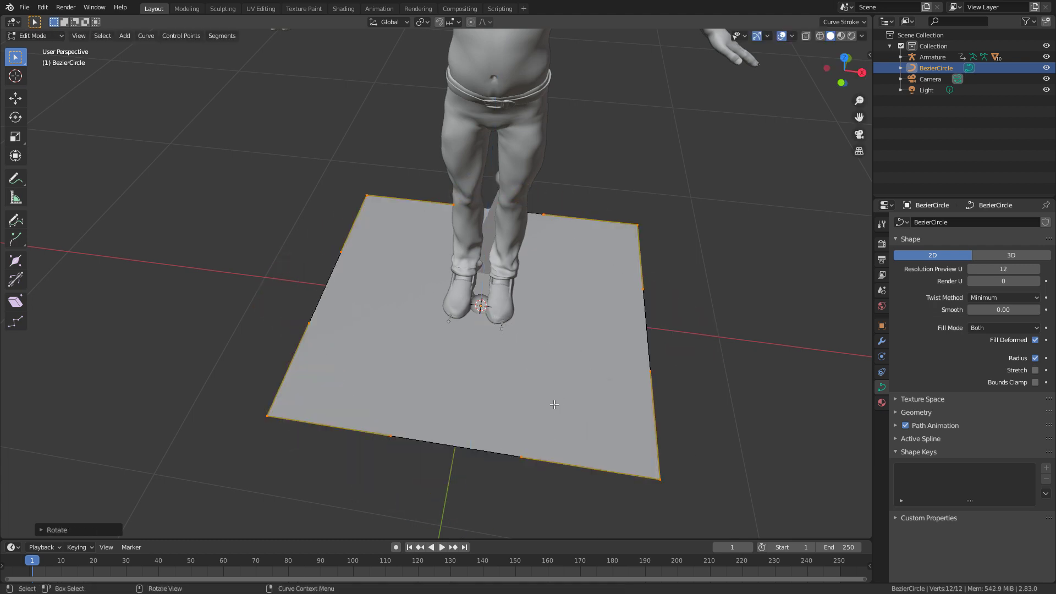
Step: Move the square curve up in front of the figure's torso and rotate it upright, parallel to the body
key(KP_3)
key(Tab)
scroll(572, 412, down, 2)
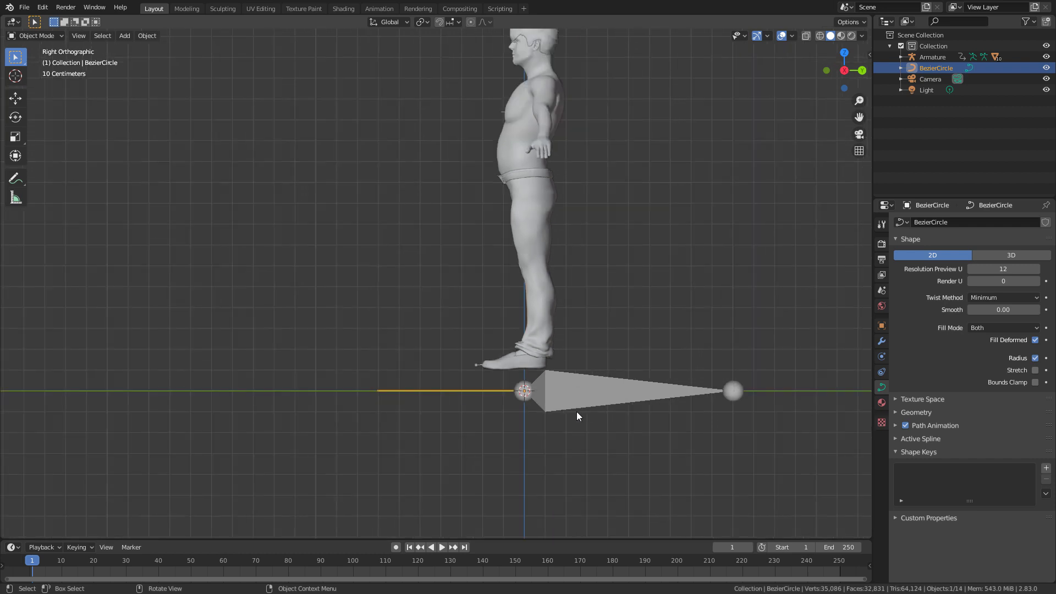
key(g)
click(516, 162)
key(r)
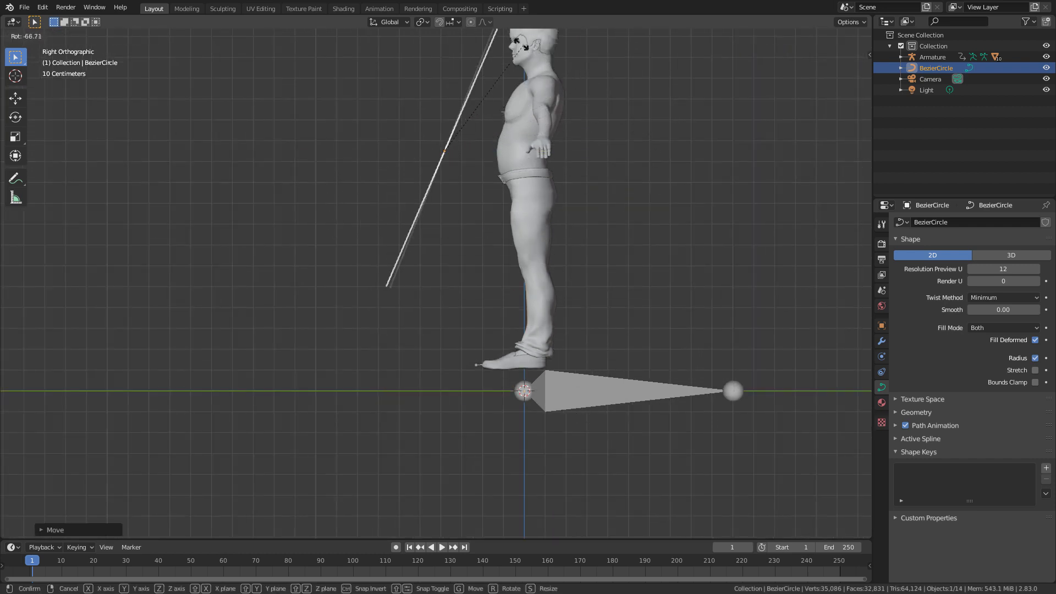
click(522, 45)
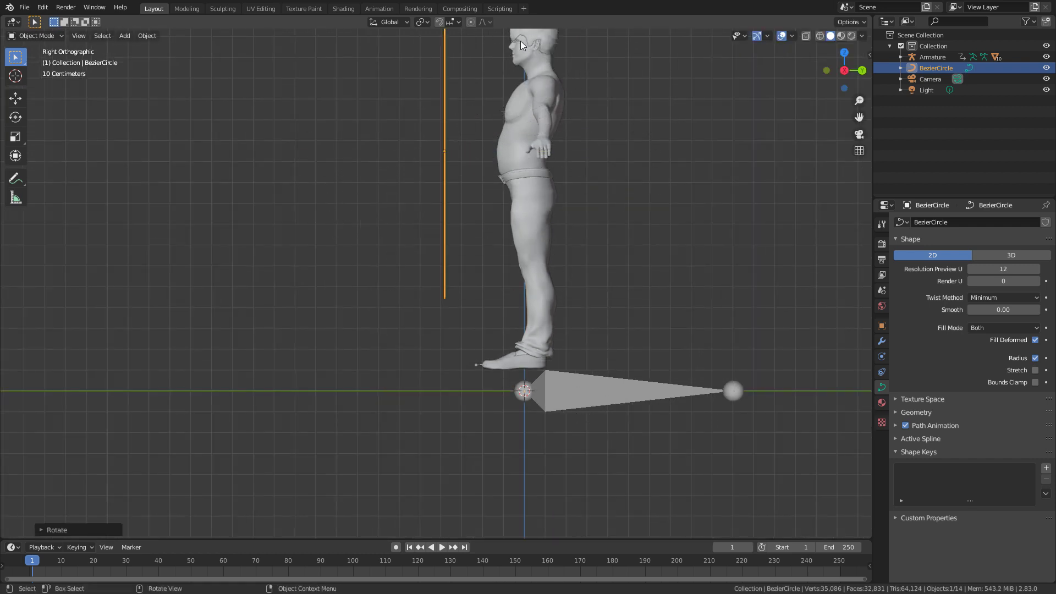
Step: Scale all the square's control points down to roughly torso width and move them up over the chest and abdomen
key(KP_1)
key(Tab)
key(s)
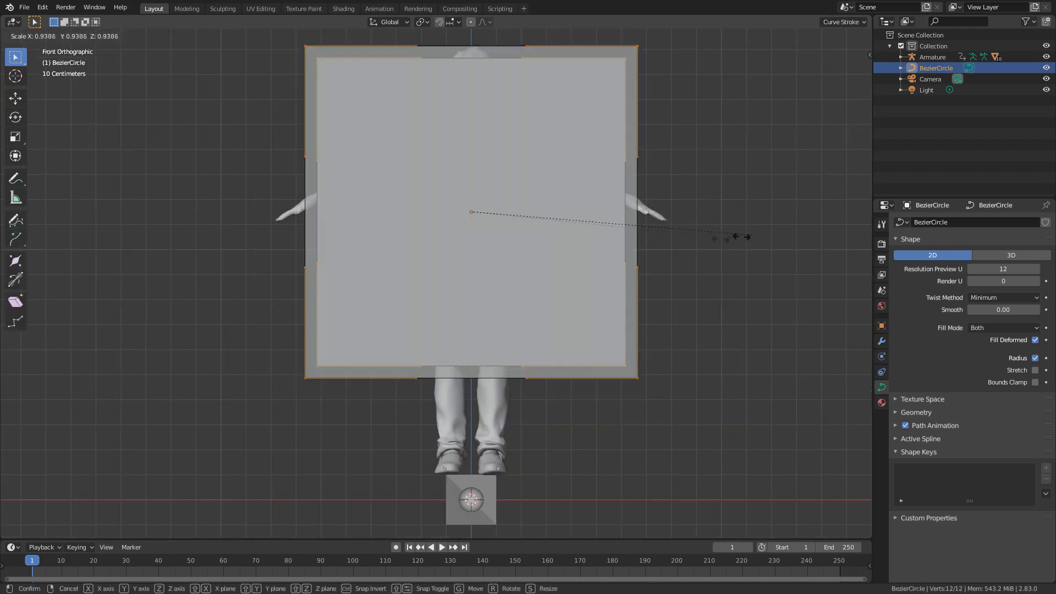
click(542, 223)
scroll(477, 345, up, 5)
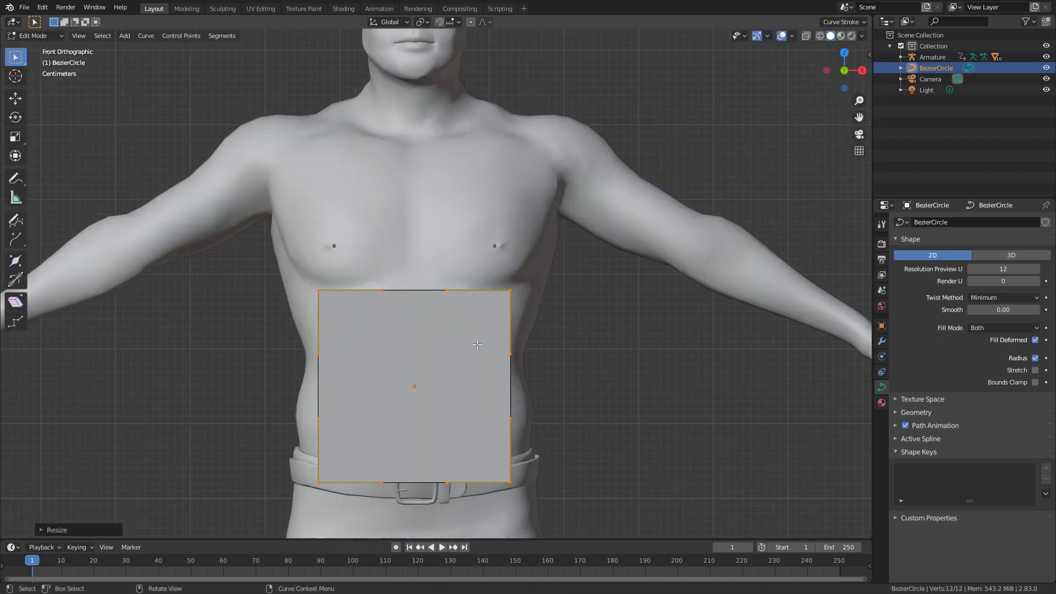
key(g)
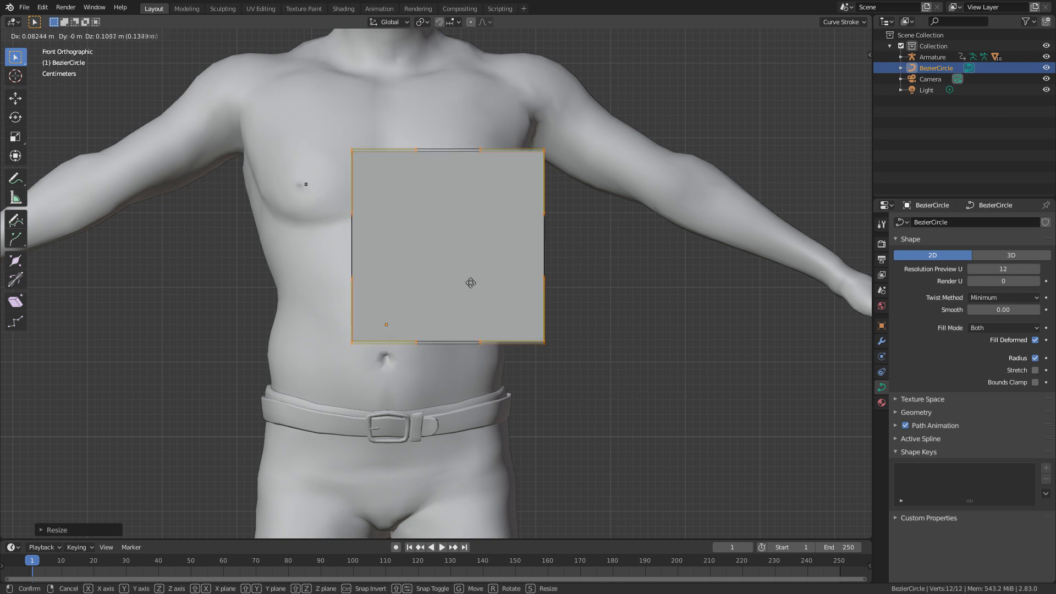
click(476, 283)
Step: Narrow the square by moving its two corners on the figure's left side inward along the X axis
click(550, 149)
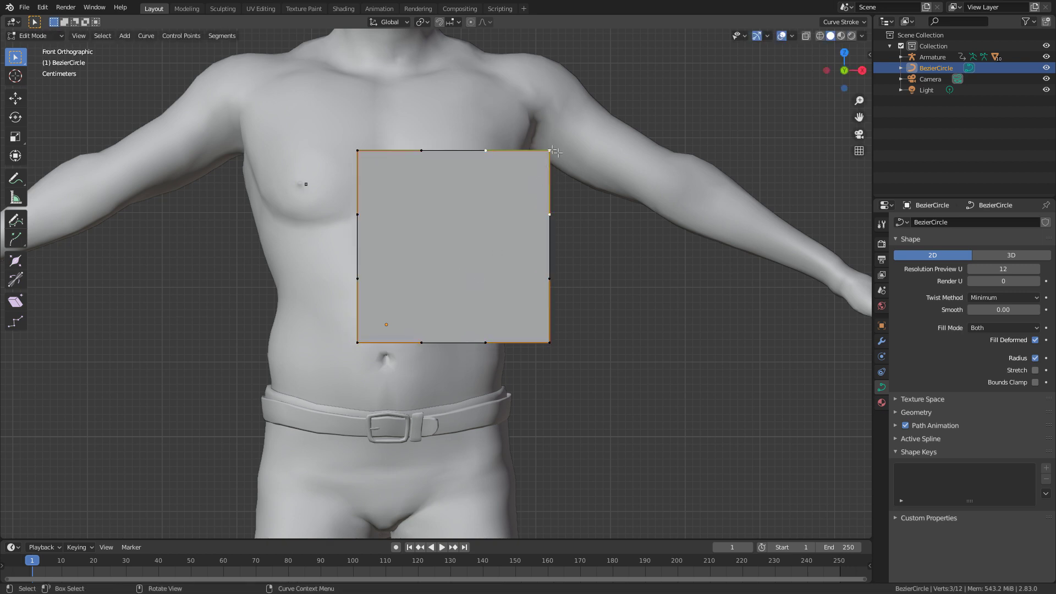
shift+click(549, 342)
key(g)
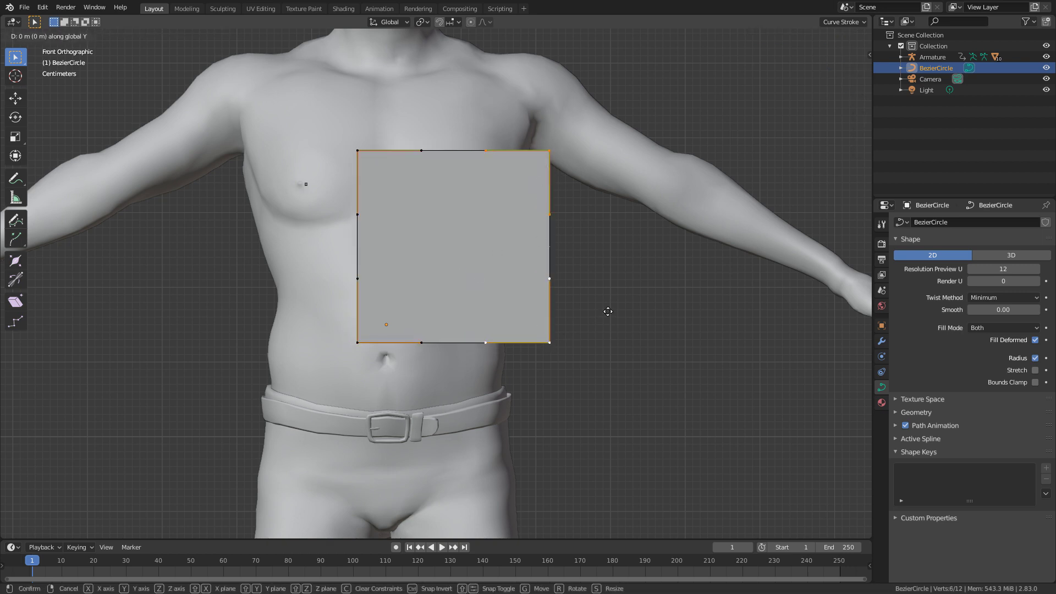
key(x)
click(534, 312)
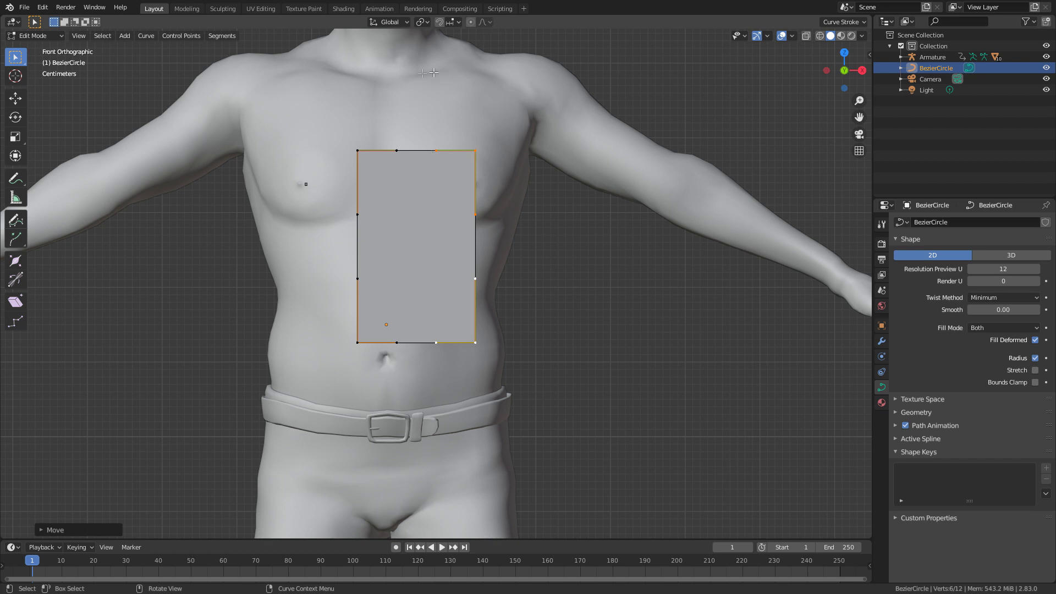
Step: Lengthen the pattern by moving its two lower corner points straight down to just below the belt
shift+middle_drag(476, 351, 479, 317)
click(479, 311)
shift+click(363, 310)
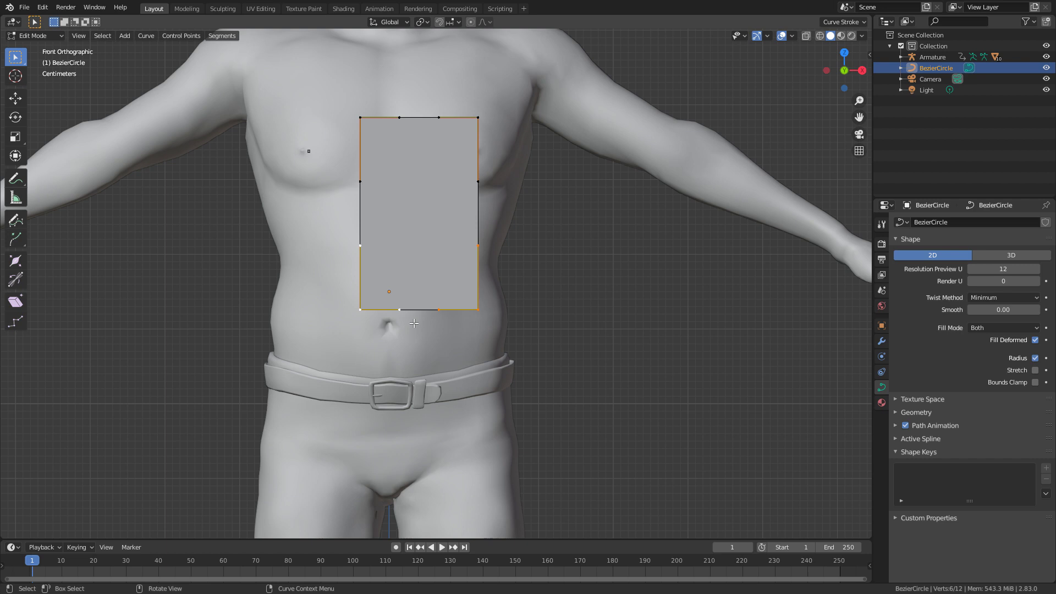
key(g)
click(413, 439)
shift+middle_drag(485, 151, 486, 183)
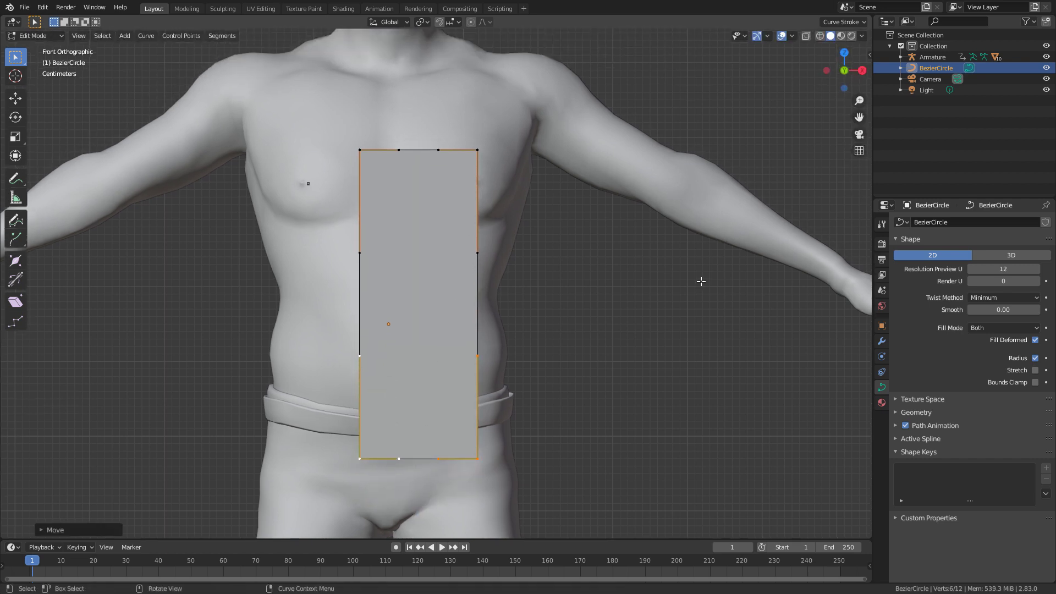
Step: Create a new cloth garment and symmetrize the rectangular front pattern about its centre
key(n)
click(866, 473)
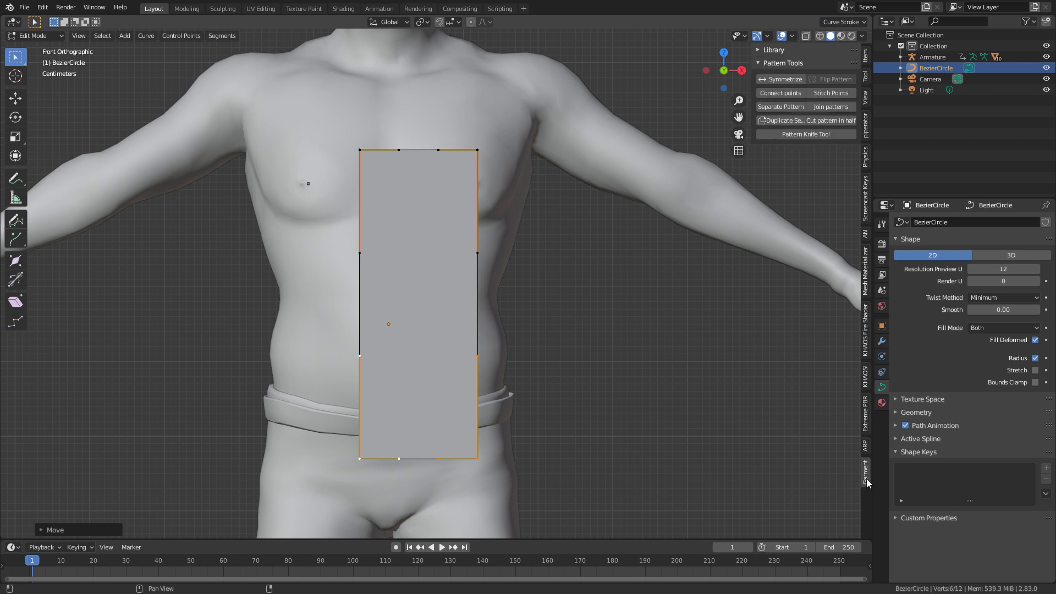
key(Tab)
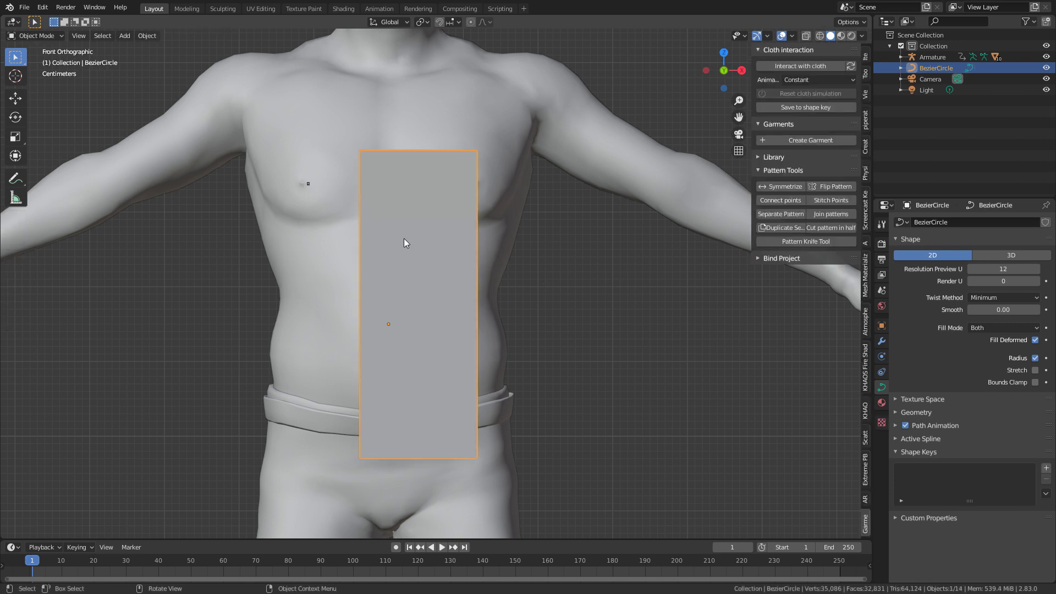
click(806, 139)
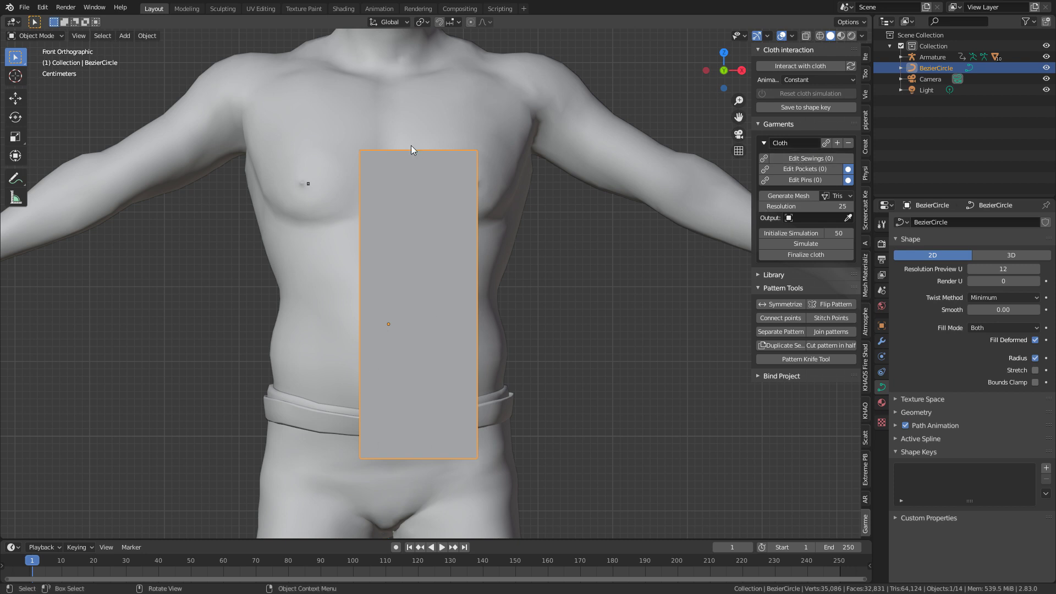
click(770, 304)
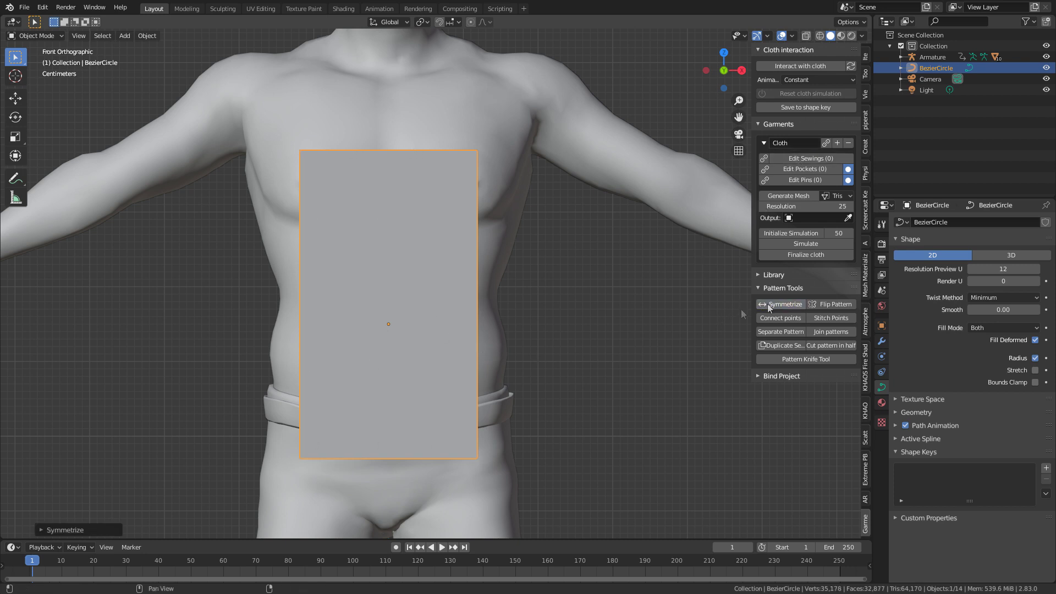
key(Tab)
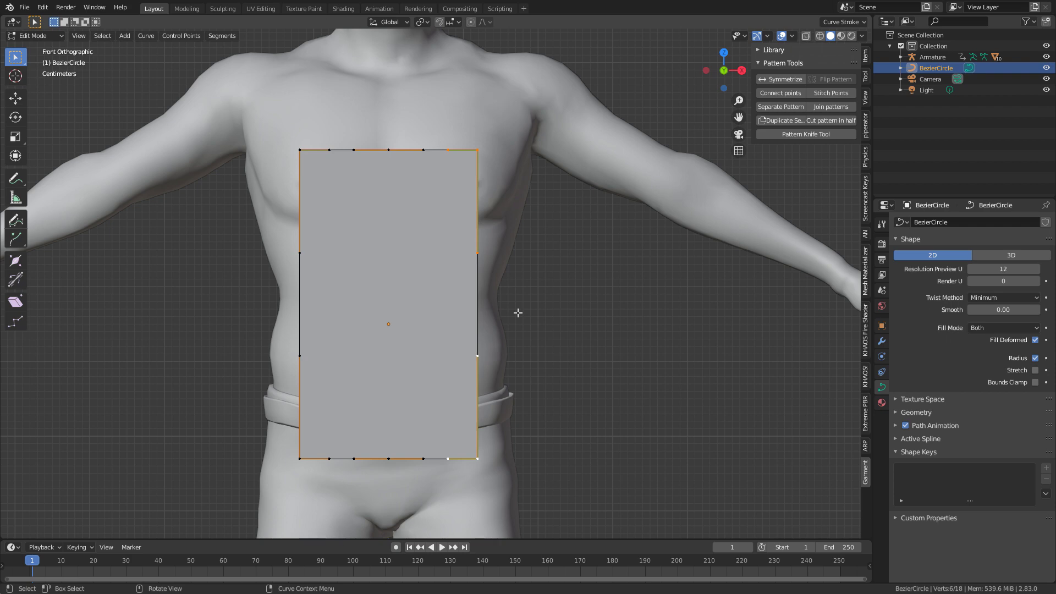
key(Tab)
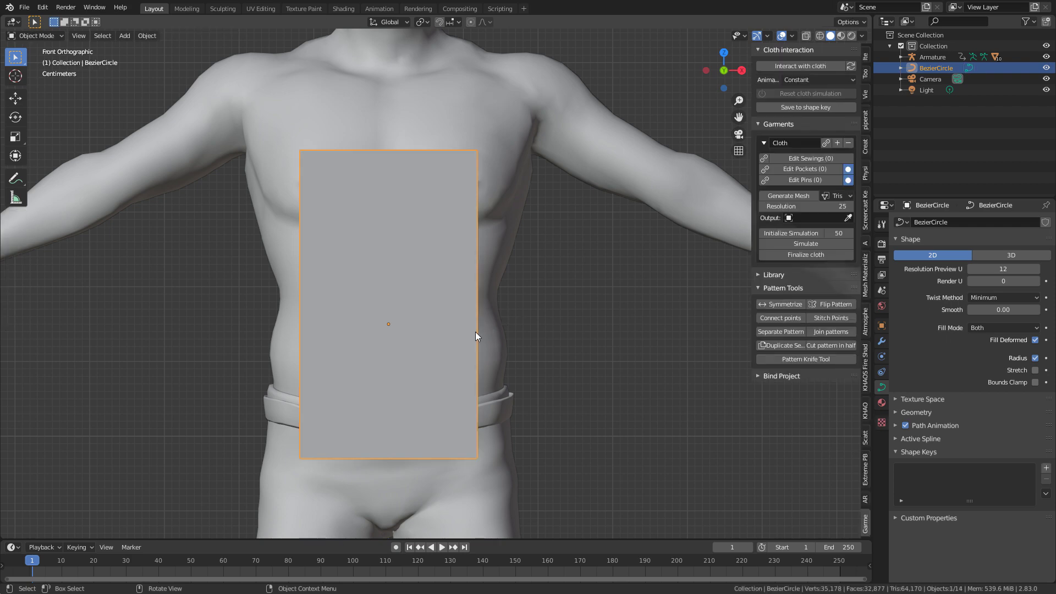
Step: Duplicate the front pattern in place and move both copies closer to the figure's torso
key(shift+d)
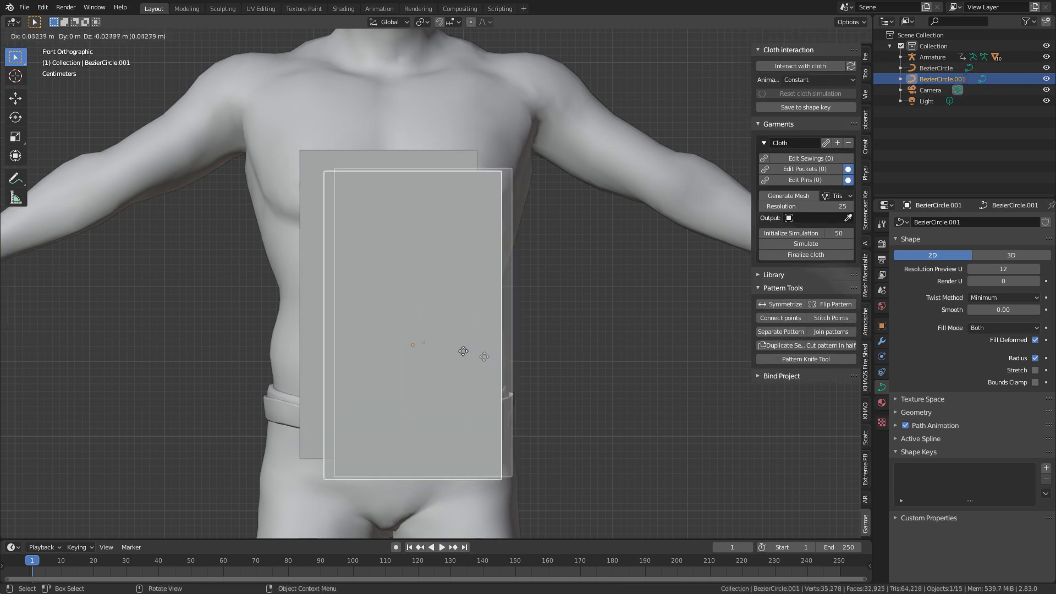
click(450, 335)
middle_drag(450, 336, 500, 373)
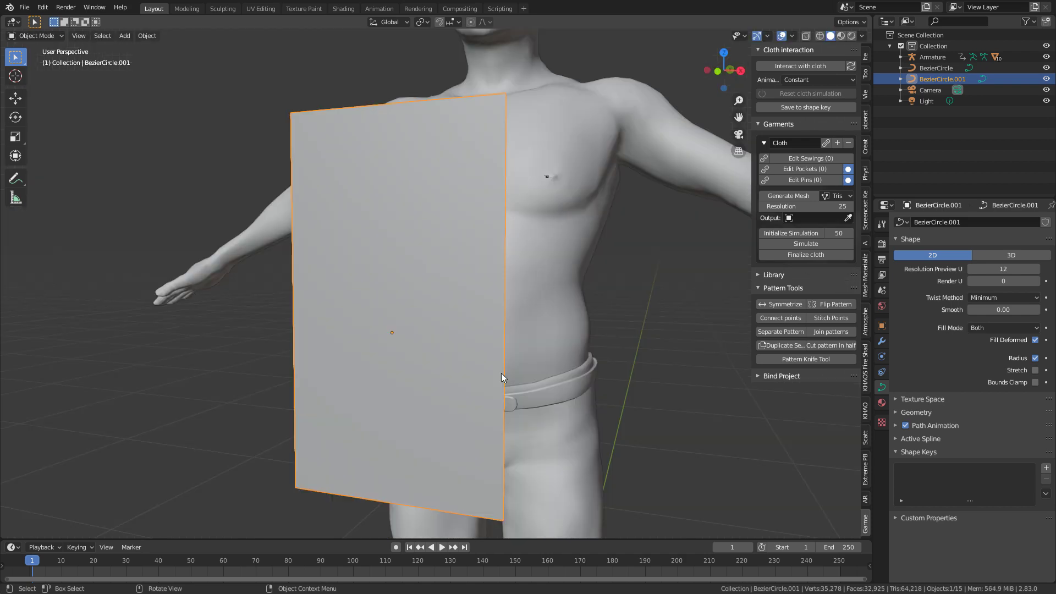
key(KP_7)
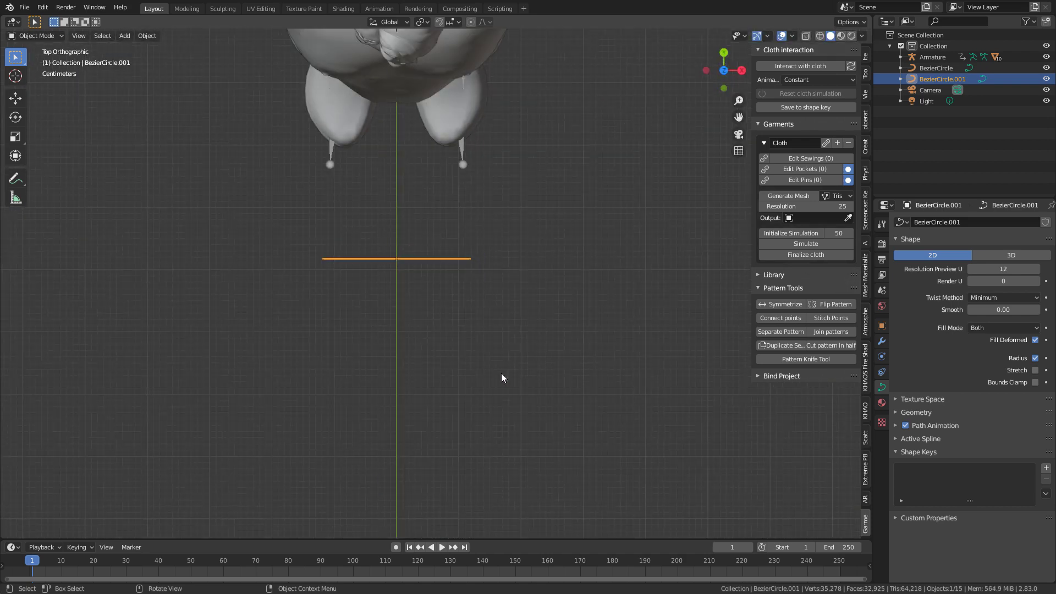
middle_drag(497, 368, 401, 293)
shift+click(457, 291)
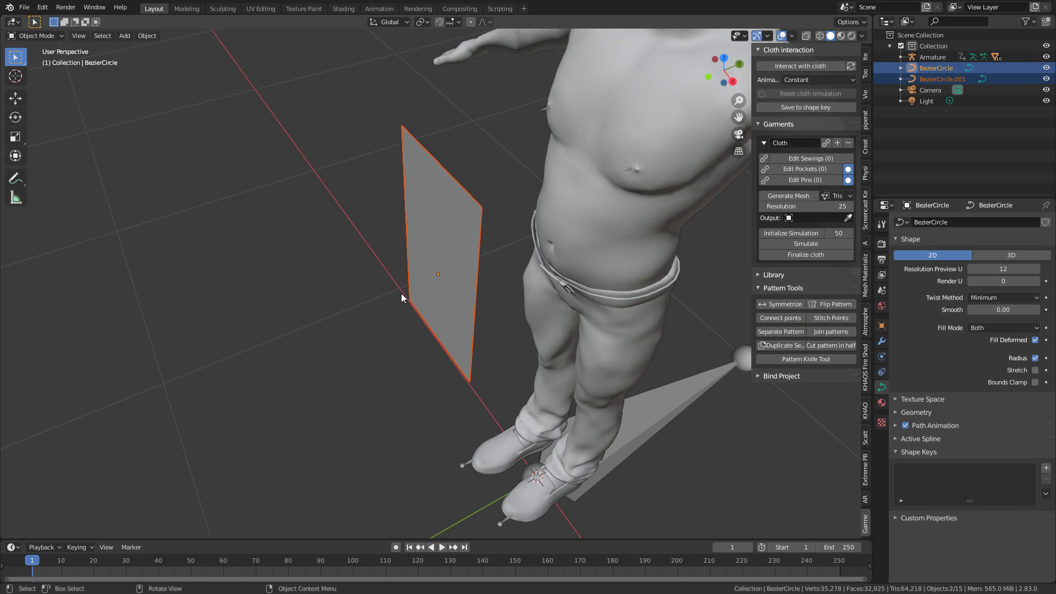
key(g)
click(546, 250)
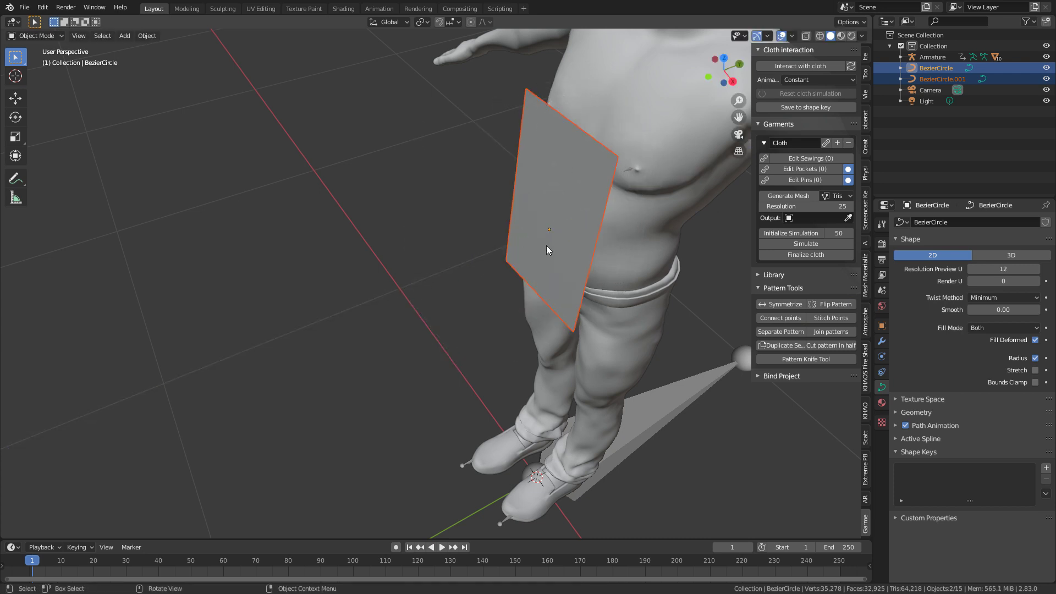
Step: Move one of the two overlapping patterns to the figure's left side and rotate it 90° in the top view
click(547, 251)
key(KP_7)
key(g)
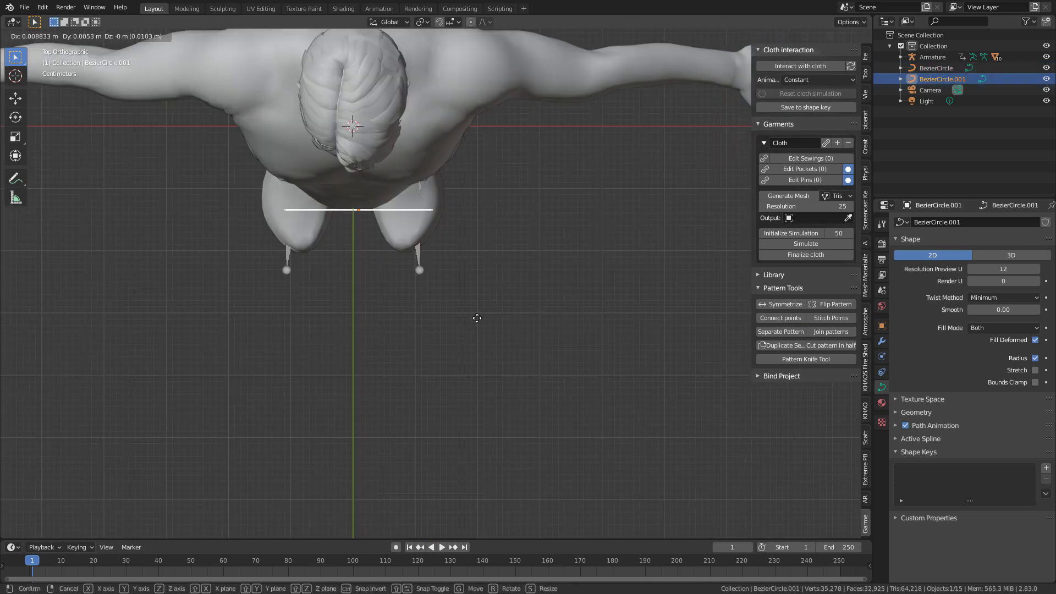
click(592, 213)
text(r)
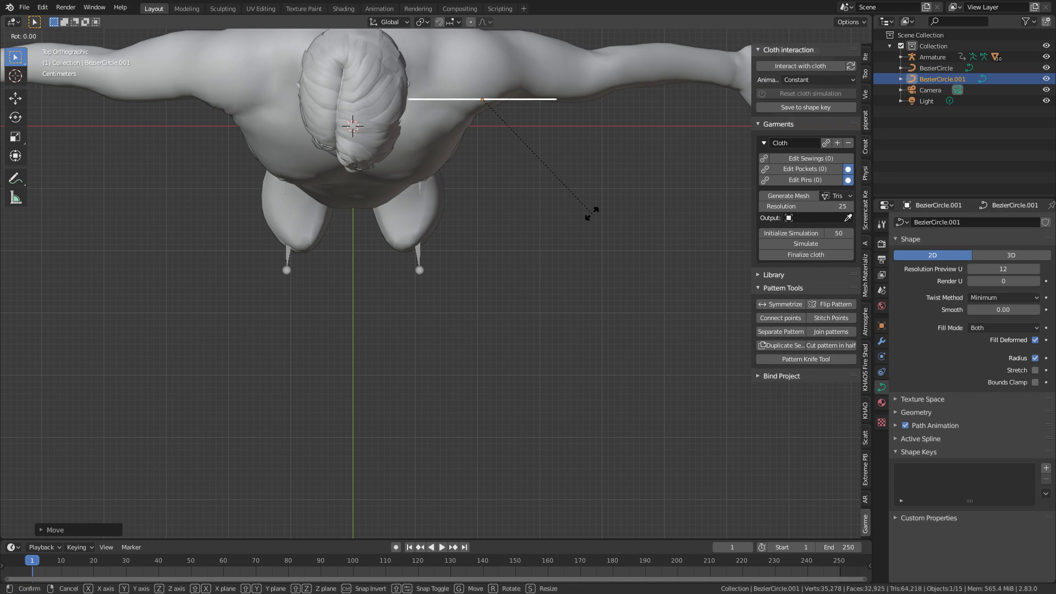
text(90)
key(Return)
Step: Set the side panel's upper middle point to Automatic handles and lower it along Z to form a curved armhole
key(Tab)
middle_drag(592, 214, 471, 242)
scroll(452, 291, up, 3)
key(KP_3)
key(KP_1)
key(KP_3)
scroll(503, 188, up, 3)
click(480, 199)
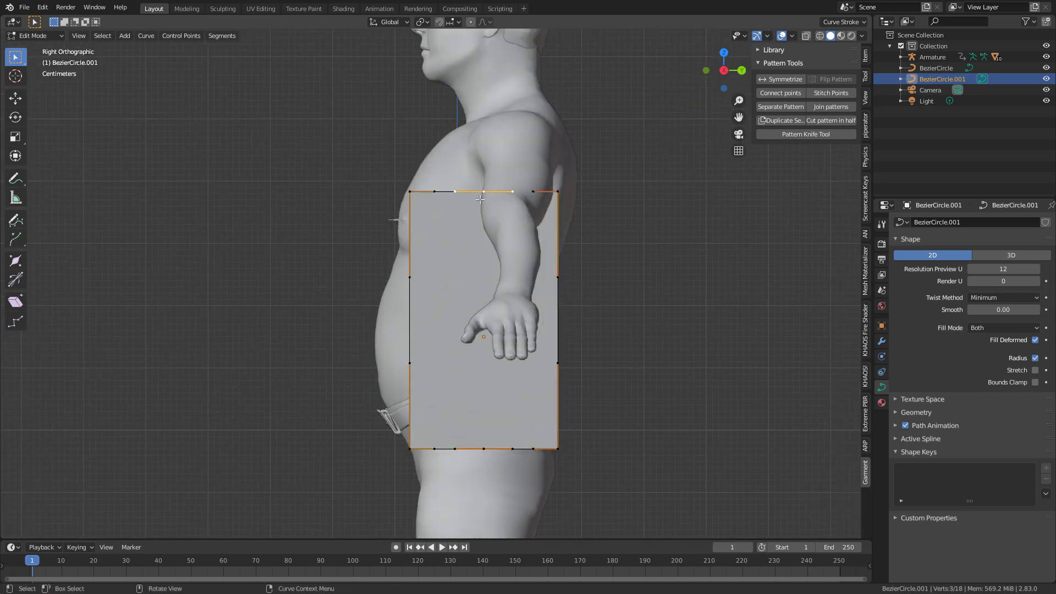
key(v)
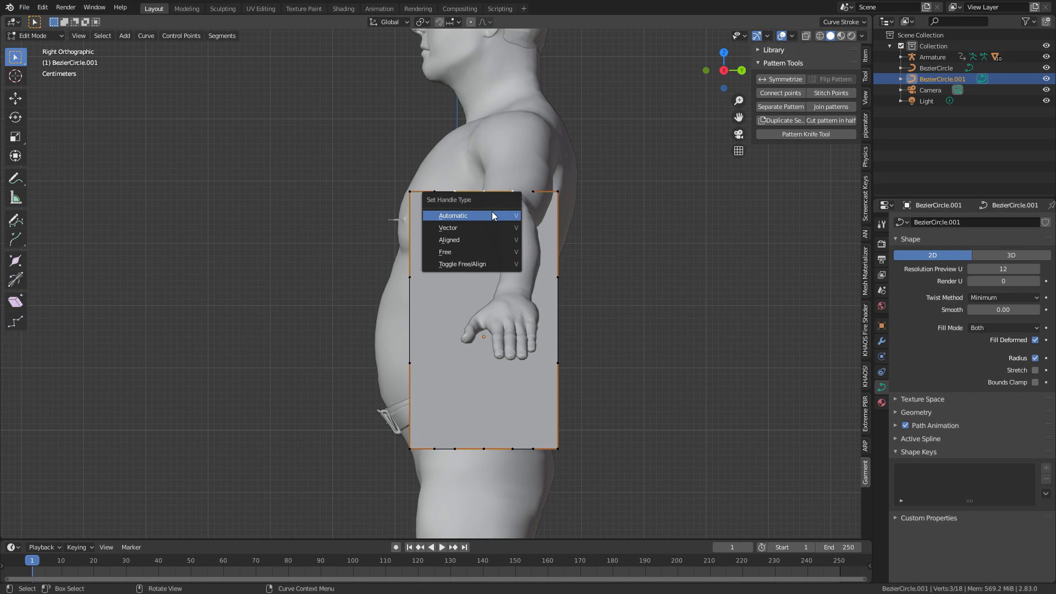
click(492, 213)
key(g)
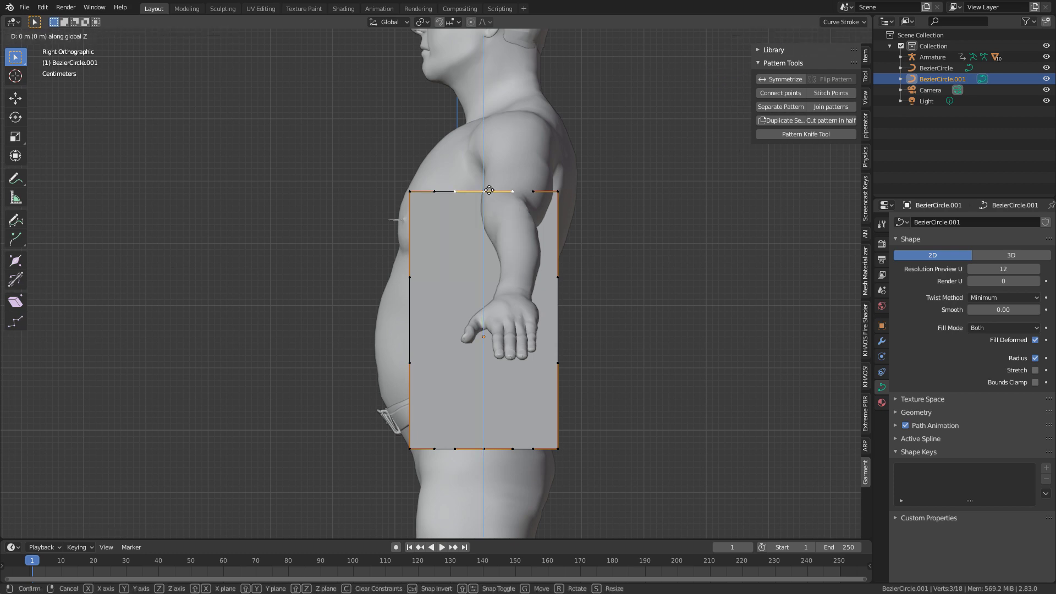
click(483, 235)
Step: Shift all the side panel's control points along the X axis to position it beside the torso
key(a)
key(g)
key(x)
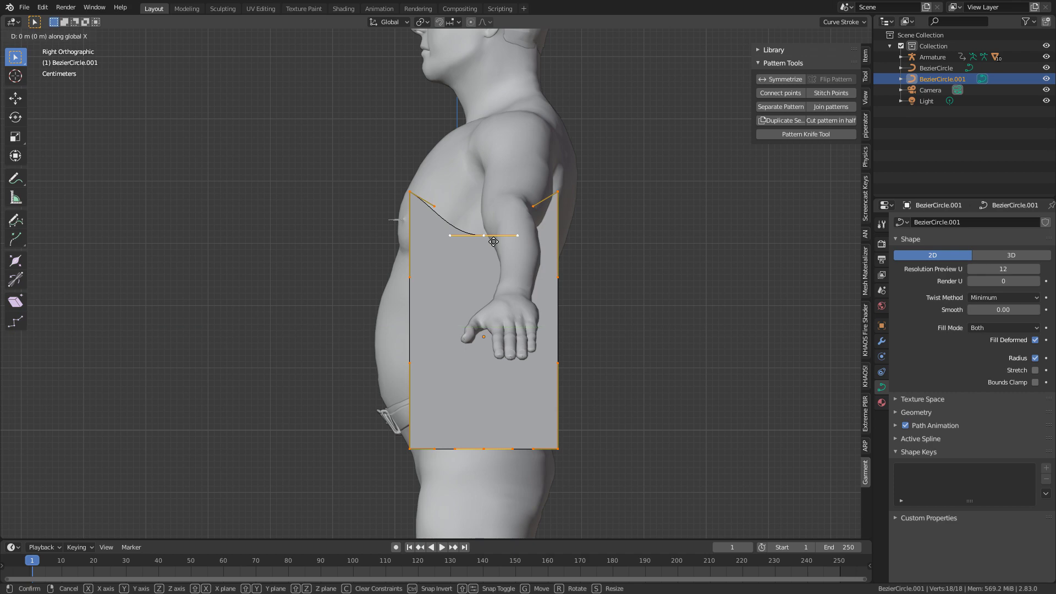
click(521, 243)
middle_drag(436, 246, 508, 261)
scroll(484, 267, down, 3)
key(Tab)
mouse_move(462, 272)
middle_down()
mouse_move(434, 278)
mouse_move(470, 270)
middle_up()
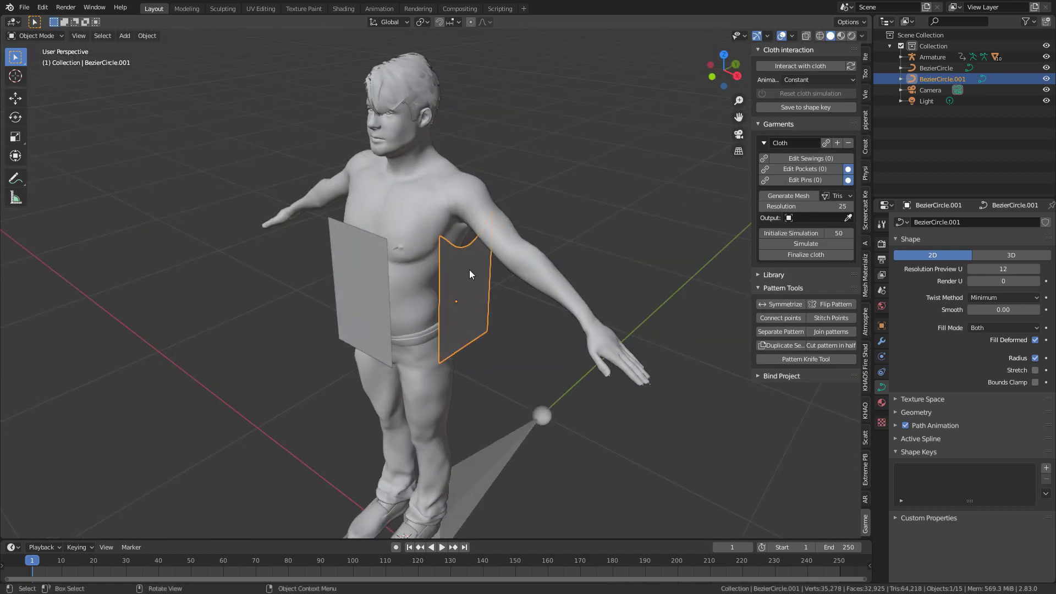
Step: Create a mirrored copy of the side panel on the figure's opposite side with Flip Pattern
click(832, 305)
middle_drag(629, 296, 448, 292)
click(273, 299)
middle_drag(319, 331, 383, 277)
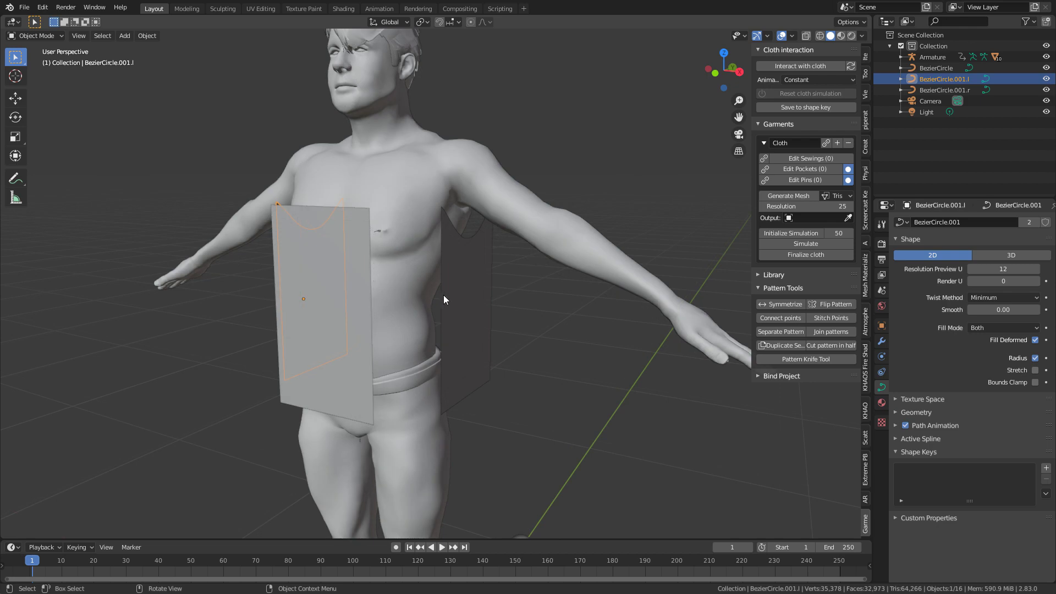
middle_drag(445, 292, 507, 321)
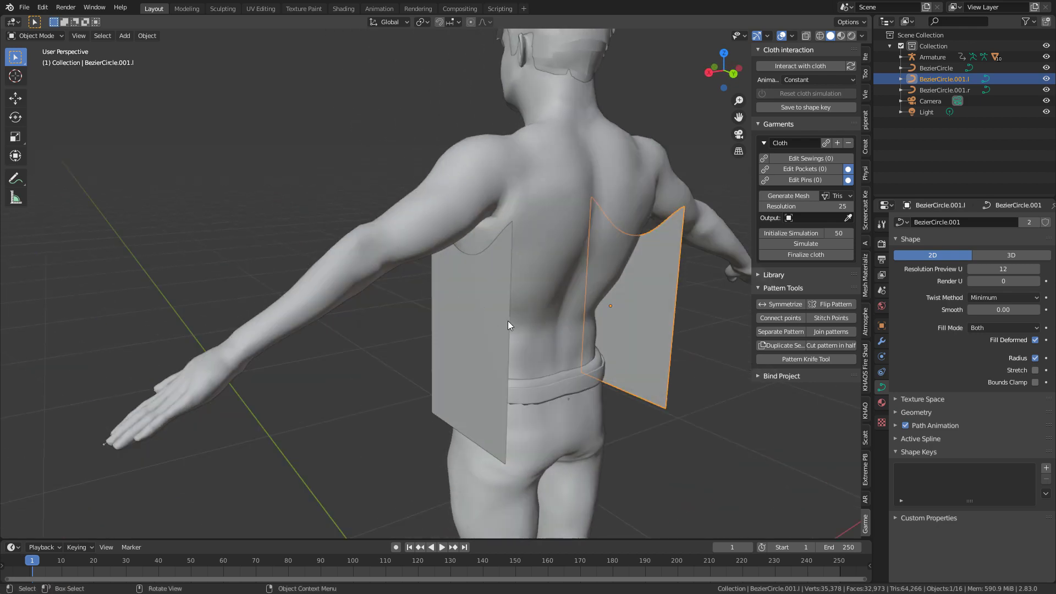
middle_drag(586, 300, 617, 296)
Step: Duplicate the front panel and move the copy behind the figure's back
click(372, 280)
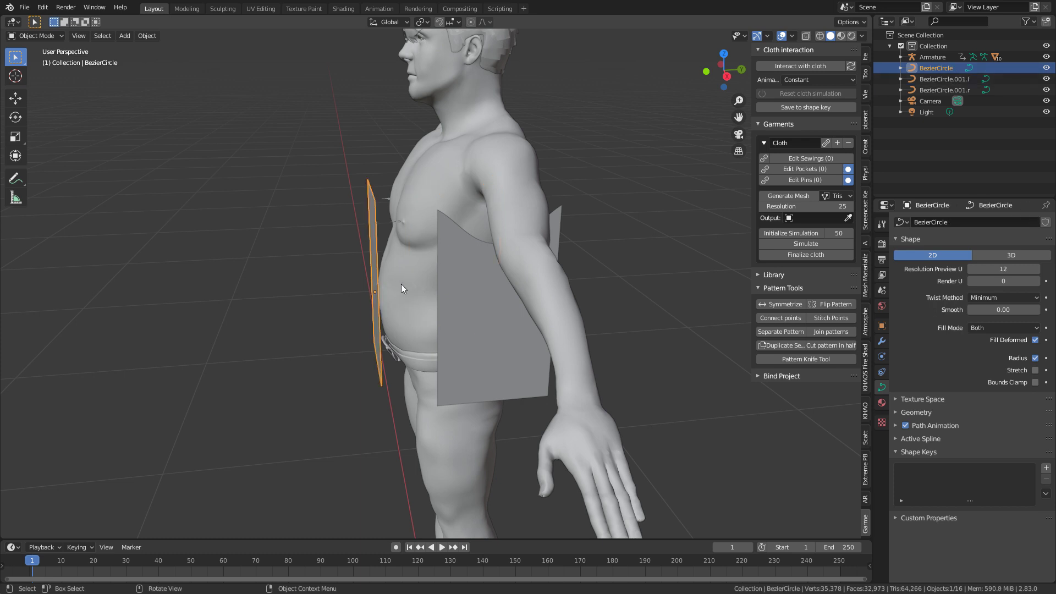
key(shift+d)
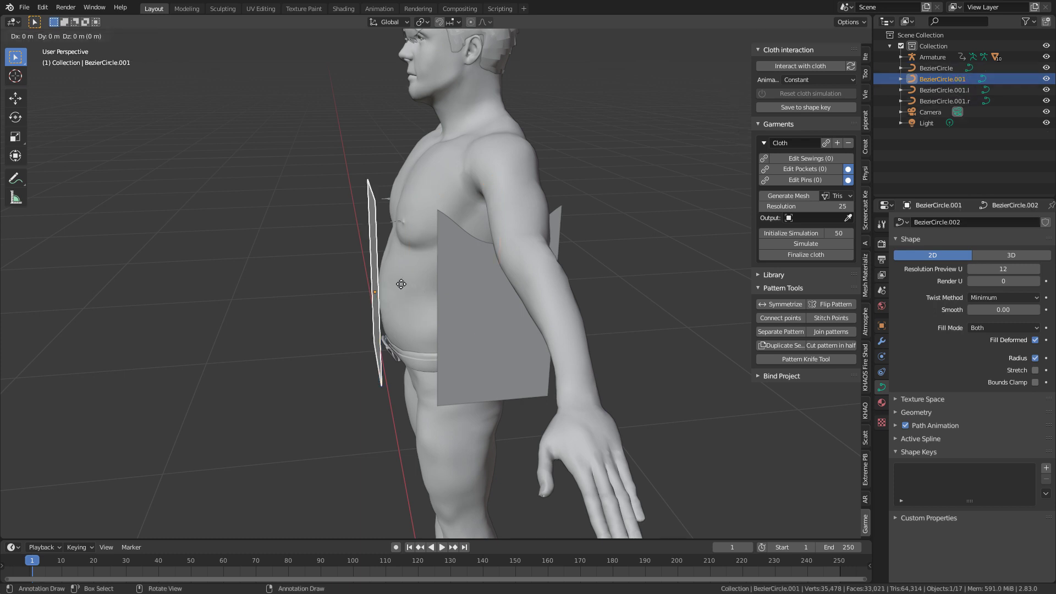
key(y)
key(y)
key(x)
click(484, 279)
middle_drag(484, 280, 427, 199)
middle_drag(677, 305, 564, 333)
middle_drag(510, 215, 476, 291)
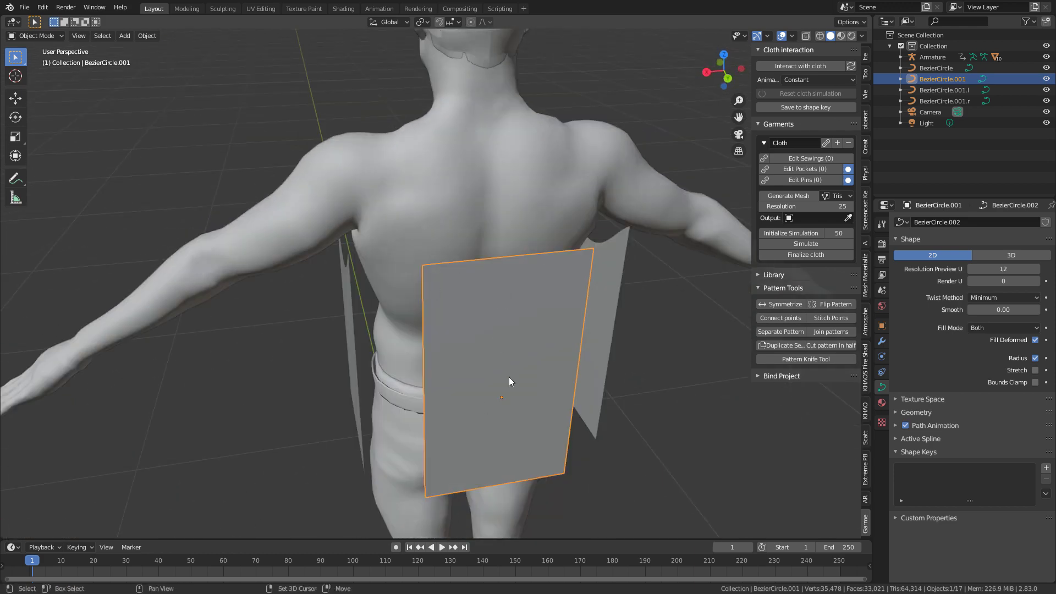
Step: Duplicate the back panel upward along the Z axis behind the shoulders and head, and open the copy for point editing
key(shift+d)
key(z)
click(502, 169)
key(Tab)
scroll(654, 211, down, 4)
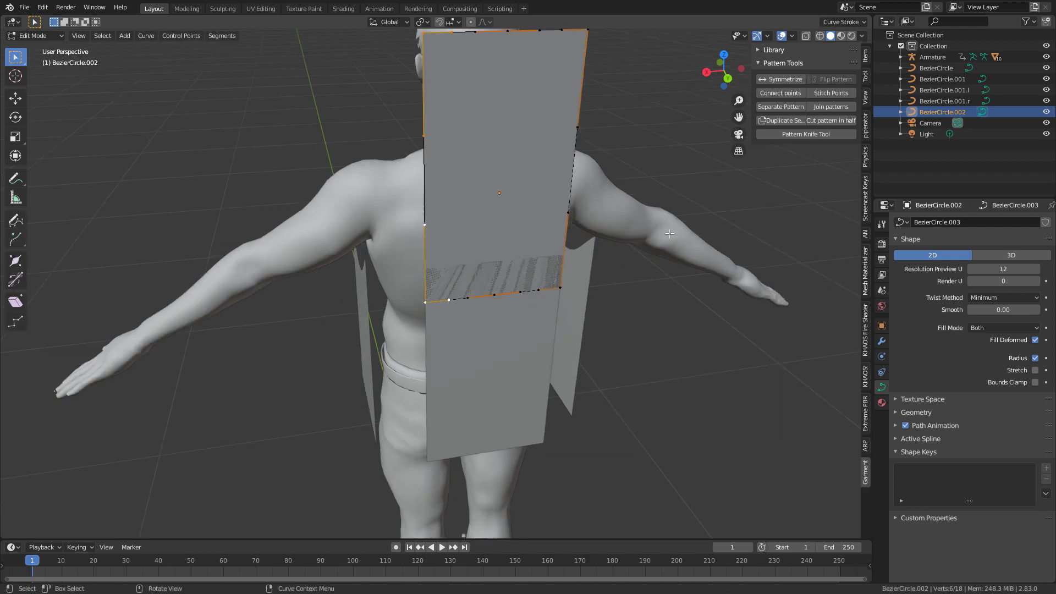
Step: Scale all points of the upper back panel down along the Z axis into a short rectangle behind the shoulder blades
key(z)
click(710, 253)
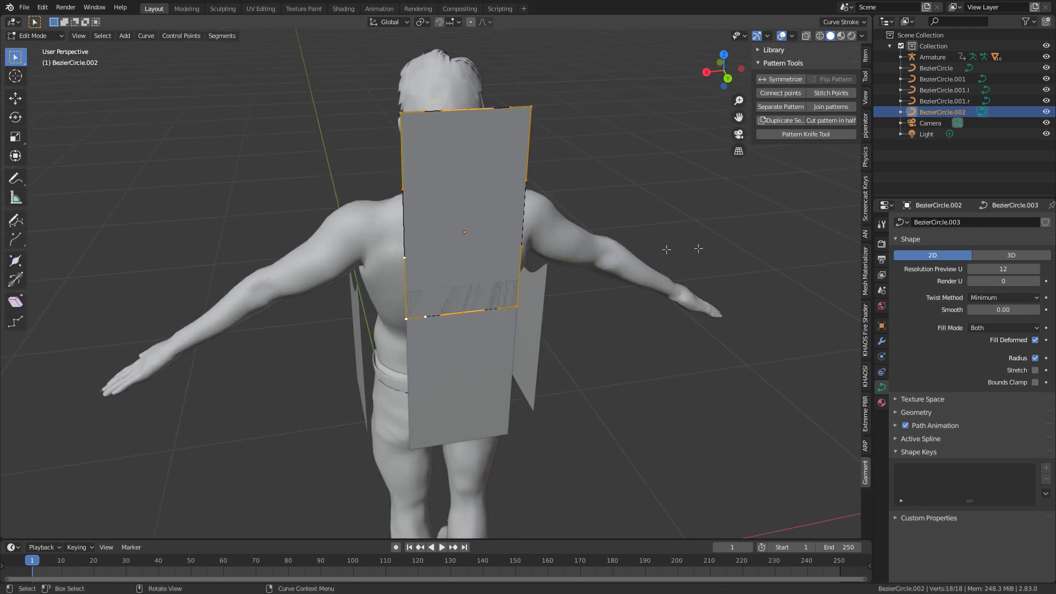
key(s)
click(490, 205)
scroll(501, 220, up, 5)
middle_drag(472, 237, 403, 289)
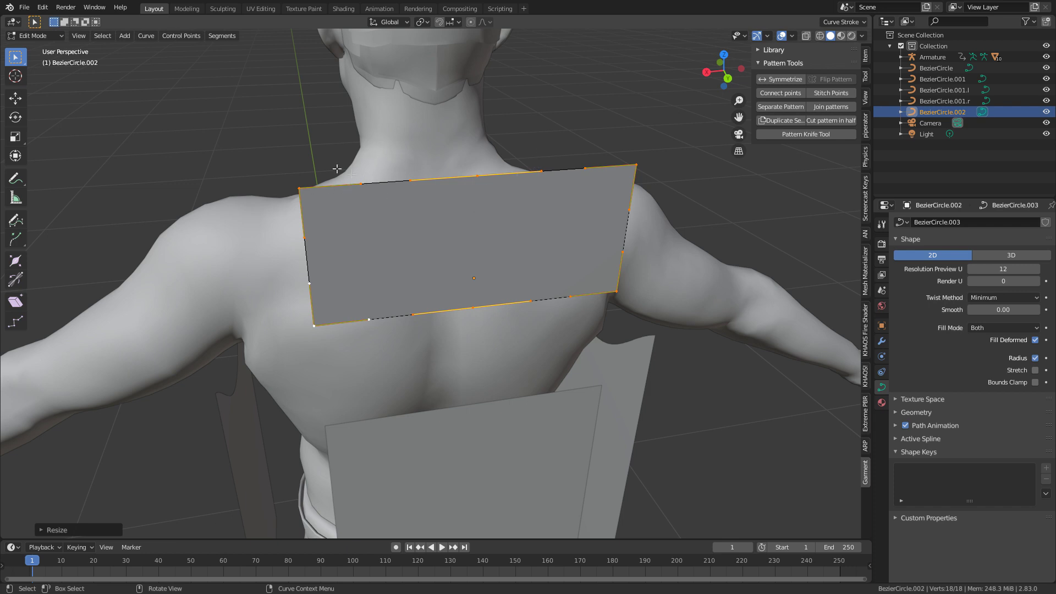
Step: Subdivide the upper back panel's top edge to add intermediate control points
click(297, 192)
shift+click(478, 176)
right_click(632, 158)
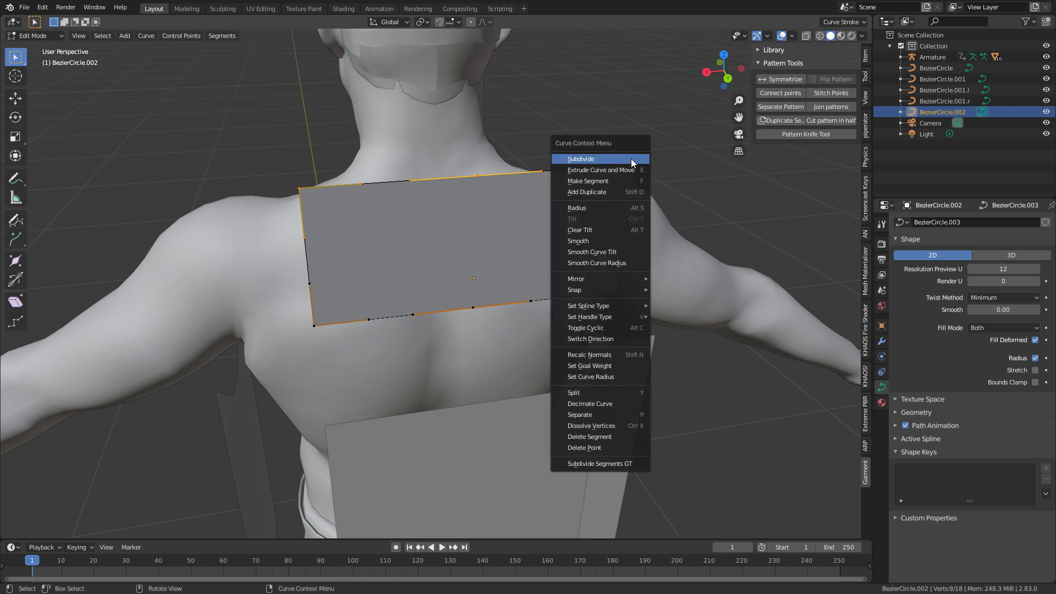
click(632, 158)
shift+middle_drag(631, 158, 625, 213)
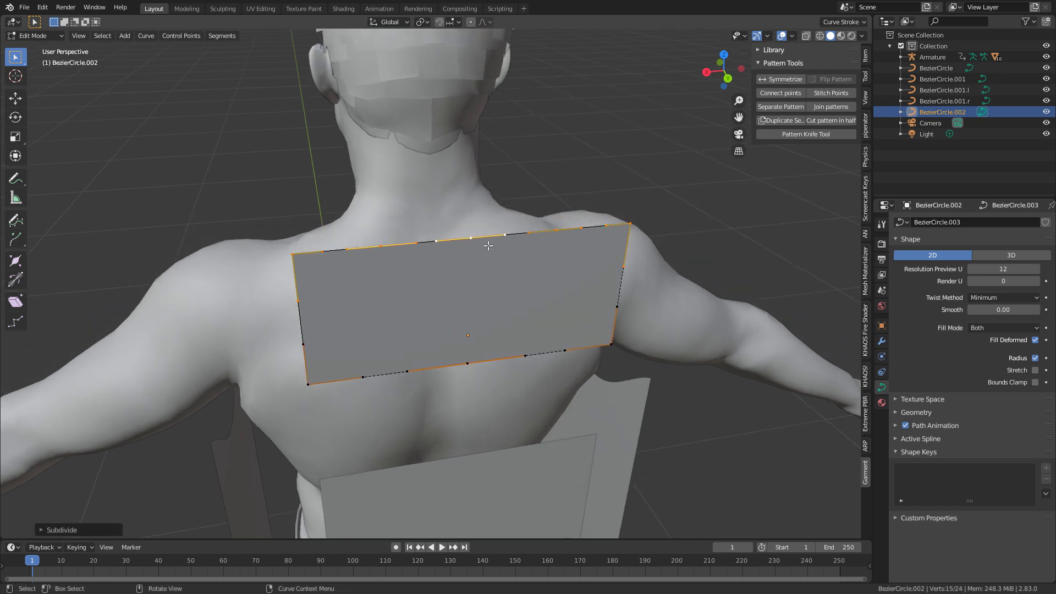
Step: Set the top edge's middle point to Automatic handles and lower it about 0.05 m along Z to form the back neckline
click(471, 237)
key(v)
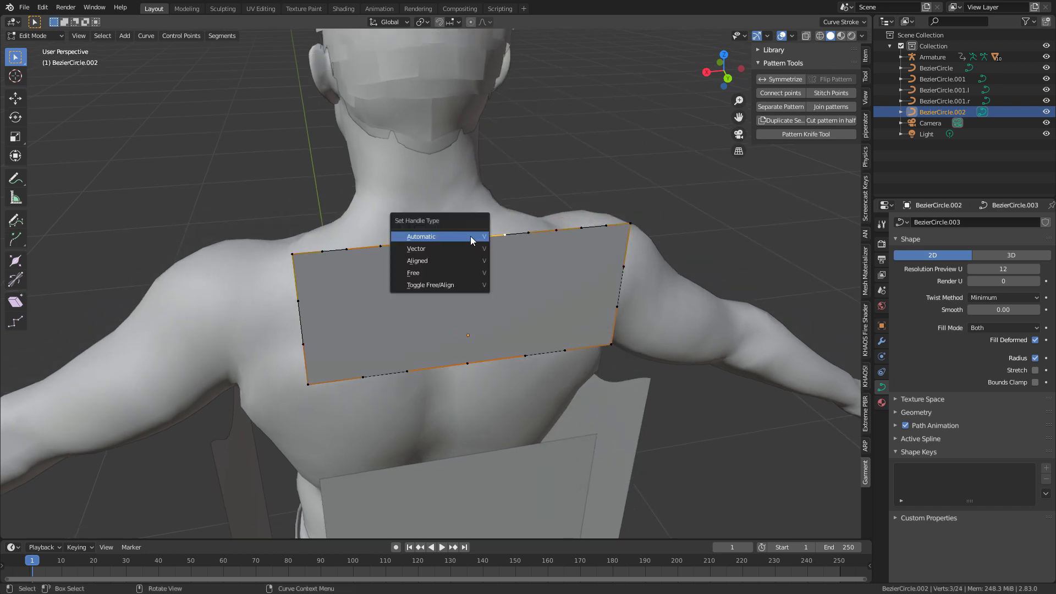
click(471, 236)
key(g)
key(y)
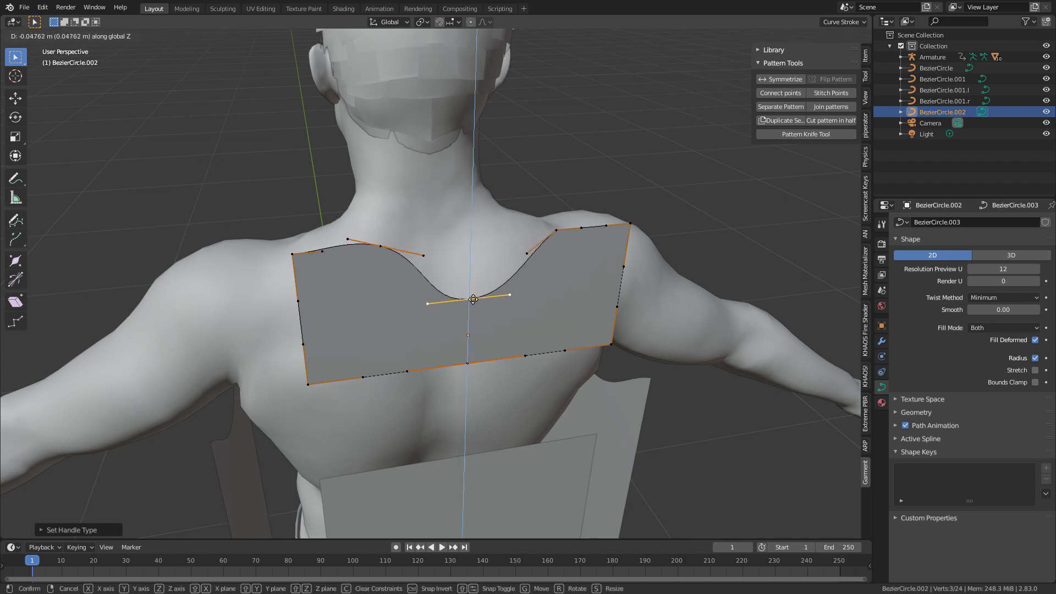
click(393, 266)
Step: Lower the upper back panel's bottom-edge points along the Z axis to lengthen the panel
shift+middle_drag(393, 266, 518, 249)
shift+middle_drag(568, 316, 527, 284)
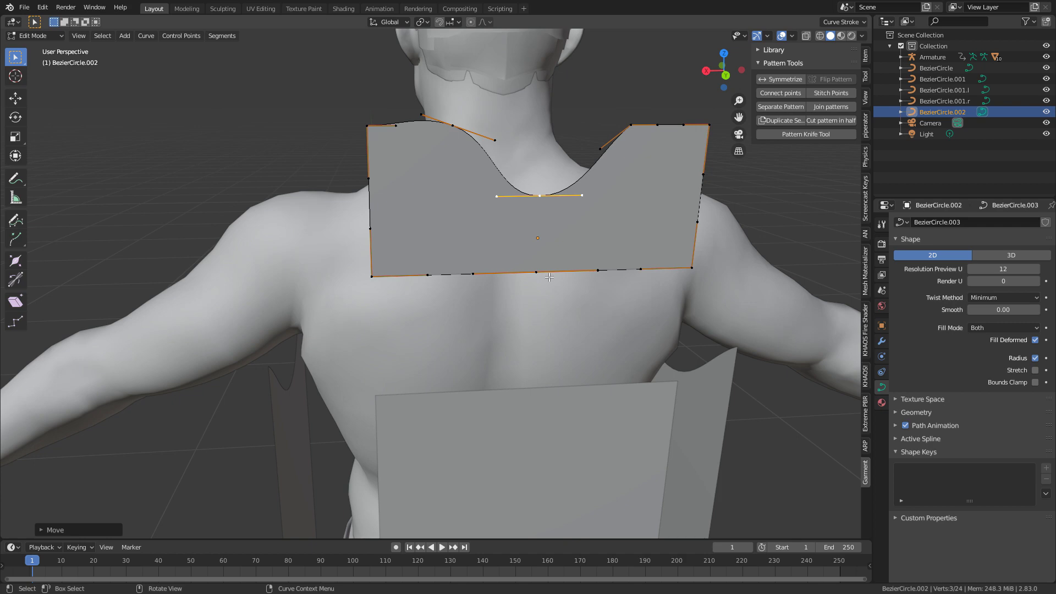
click(536, 273)
shift+click(690, 269)
shift+click(371, 278)
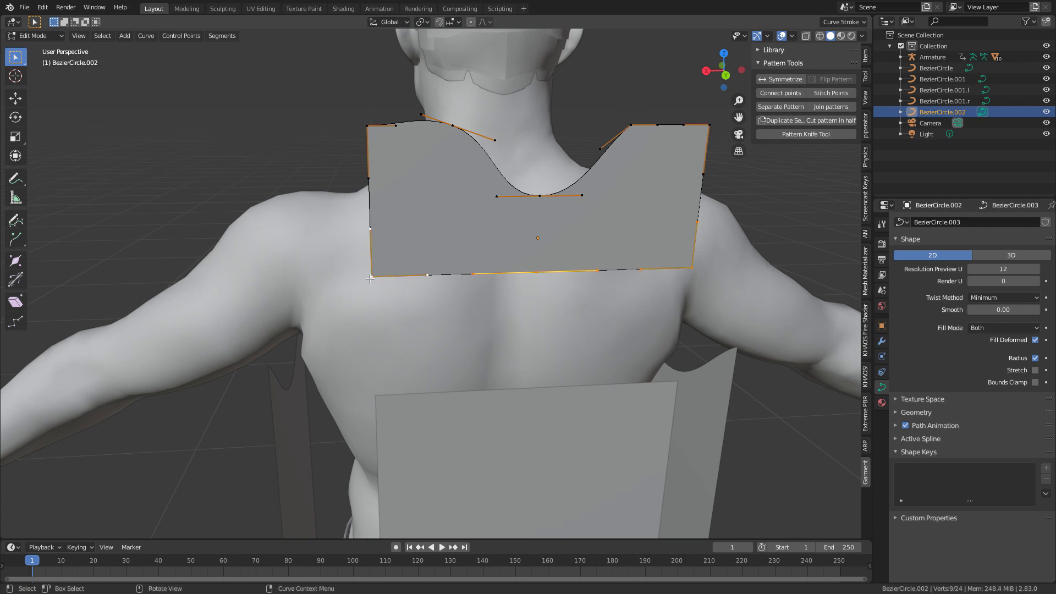
key(g)
key(z)
click(368, 347)
middle_drag(379, 292, 503, 238)
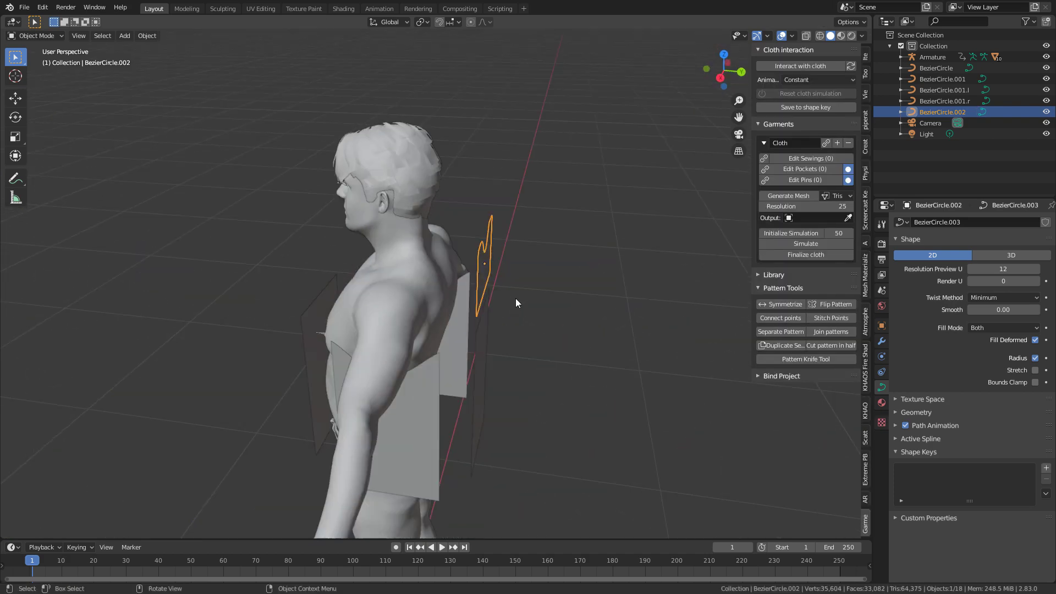
Step: Duplicate the upper back panel and move the copy along the Y axis in front of the chest
middle_drag(516, 298, 538, 299)
key(y)
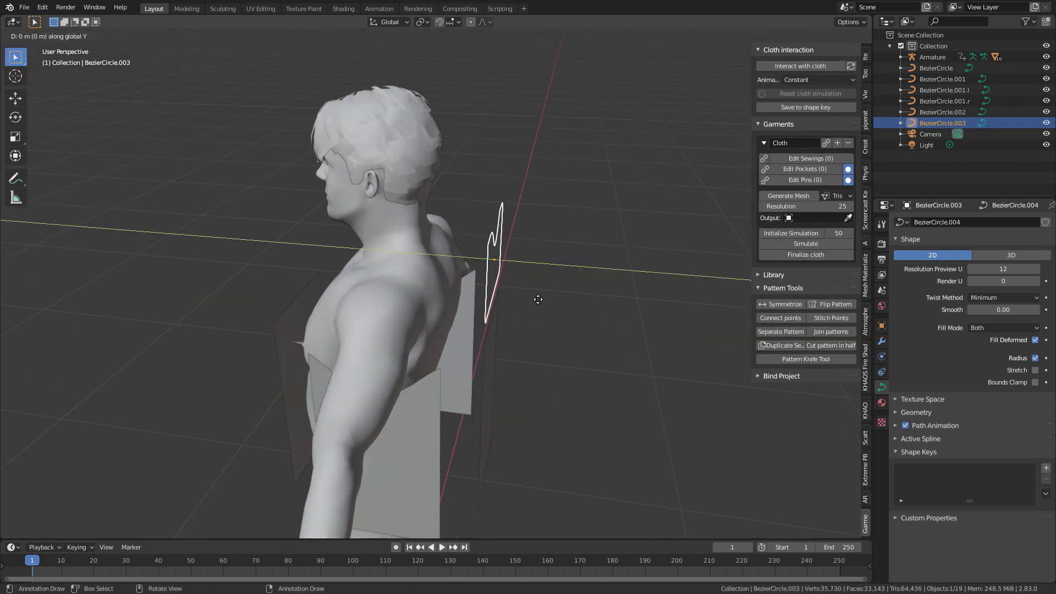
click(333, 292)
Step: Deepen the upper front panel's neckline by lowering its middle point about 0.07 m along the Z axis
middle_drag(334, 291, 486, 265)
scroll(486, 265, up, 2)
key(Tab)
click(372, 295)
key(g)
key(z)
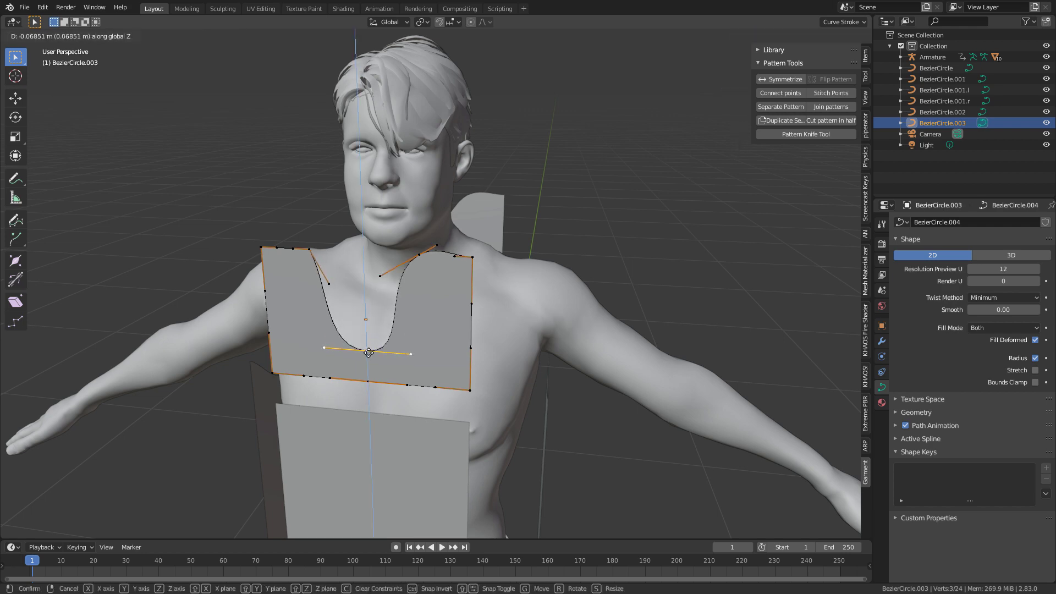
click(369, 353)
Step: Select the upper front and upper back panels together and open both for point editing
key(KP_3)
key(KP_1)
scroll(535, 225, up, 2)
shift+middle_drag(535, 225, 447, 256)
key(Tab)
shift+click(448, 256)
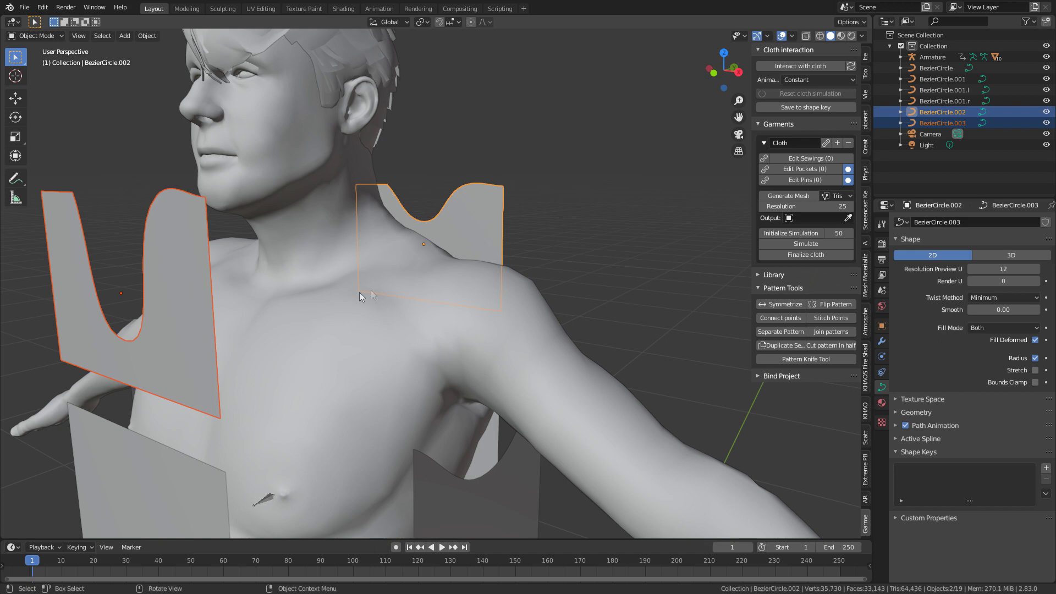
middle_drag(357, 278, 406, 281)
key(Tab)
Step: Widen both upper panels by moving their outer points on the figure's left side outward along the X axis
click(418, 127)
click(418, 378)
key(KP_3)
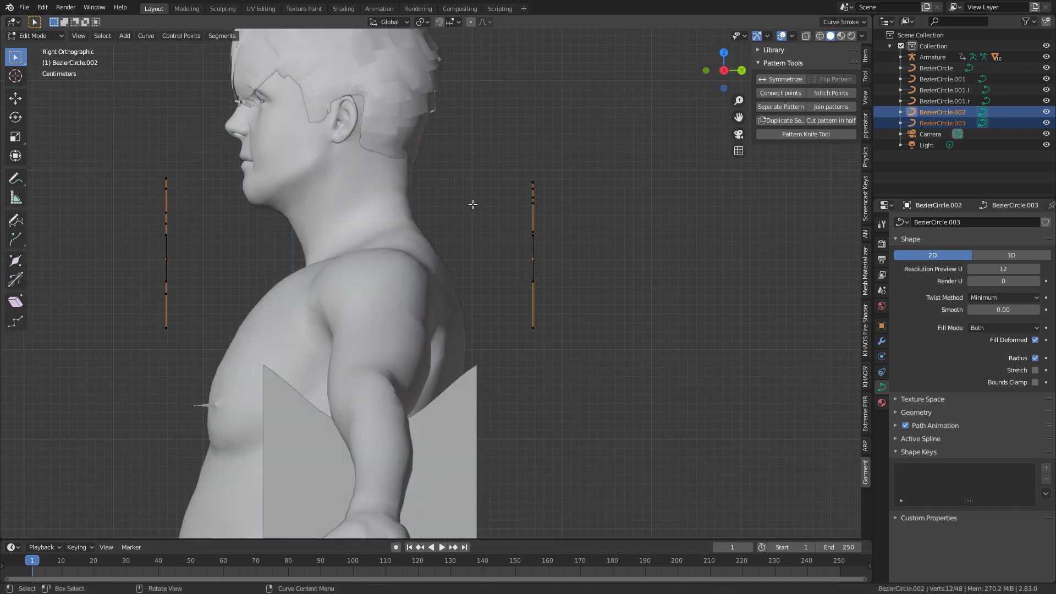
key(KP_1)
key(g)
key(x)
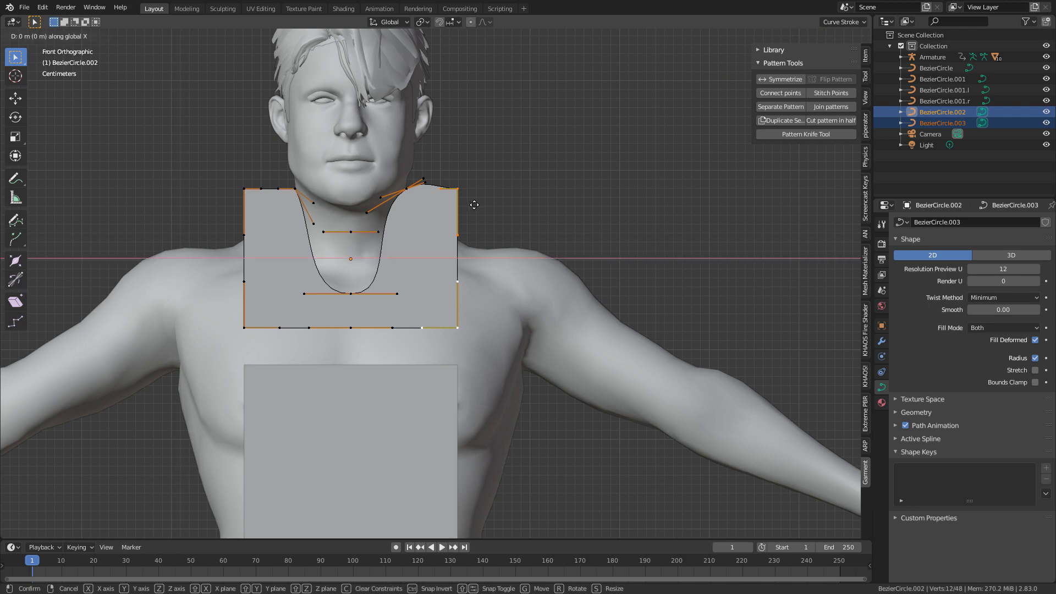
click(521, 205)
Step: In wireframe display, move both panels' neckline points at the figure's left shoulder outward along the X axis
key(z)
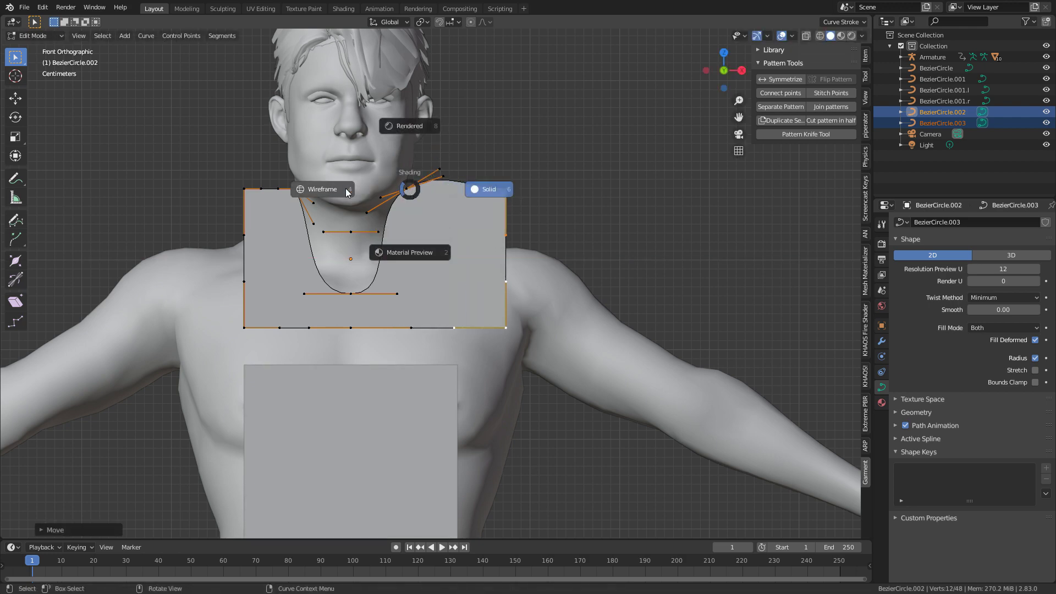
click(346, 192)
shift+click(407, 189)
shift+click(407, 189)
key(g)
key(x)
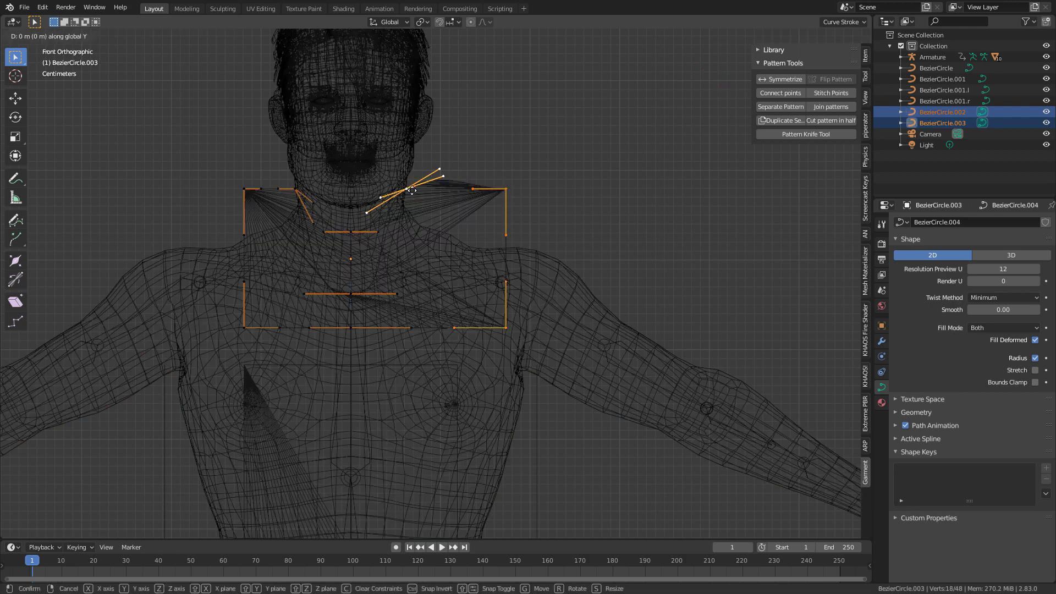
click(554, 204)
Step: Pull both upper panels' outer points on the figure's left side slightly inward along X, and return to solid shading and object mode
ctrl+drag(582, 158, 524, 368)
key(g)
key(x)
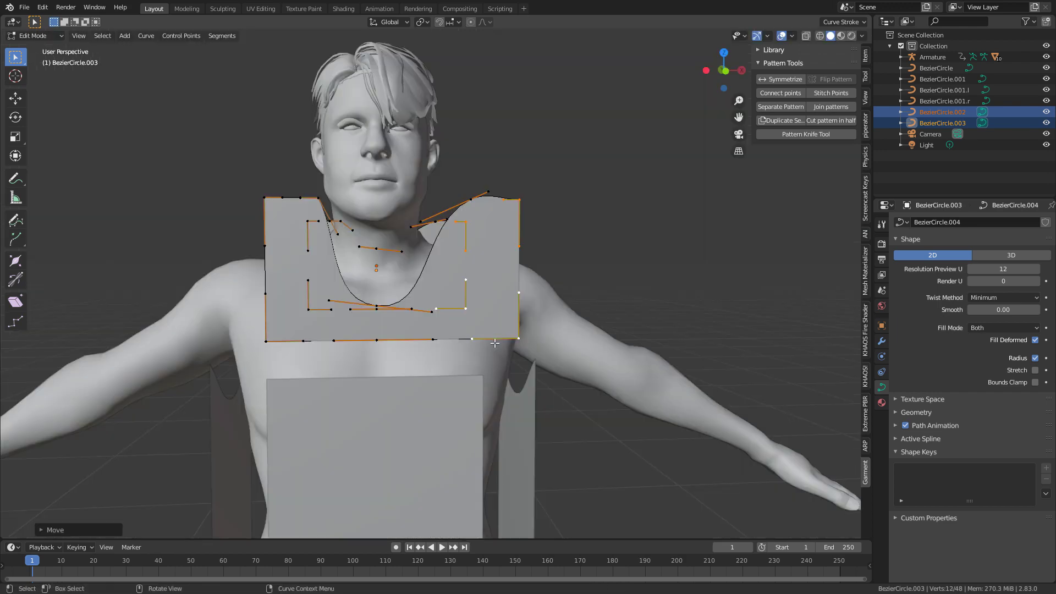
key(KP_3)
key(Tab)
key(KP_1)
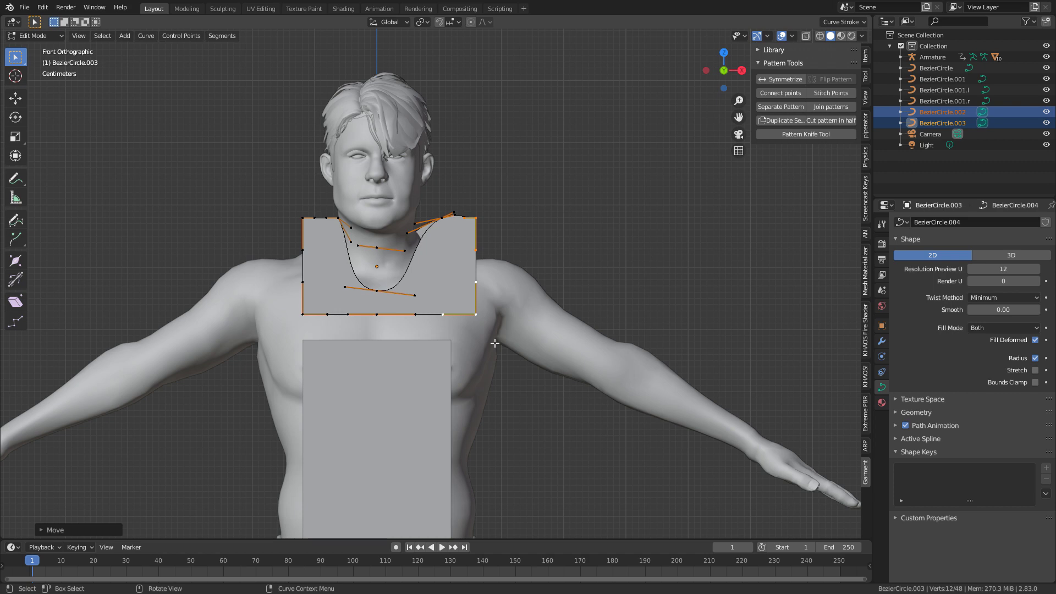
scroll(495, 344, up, 4)
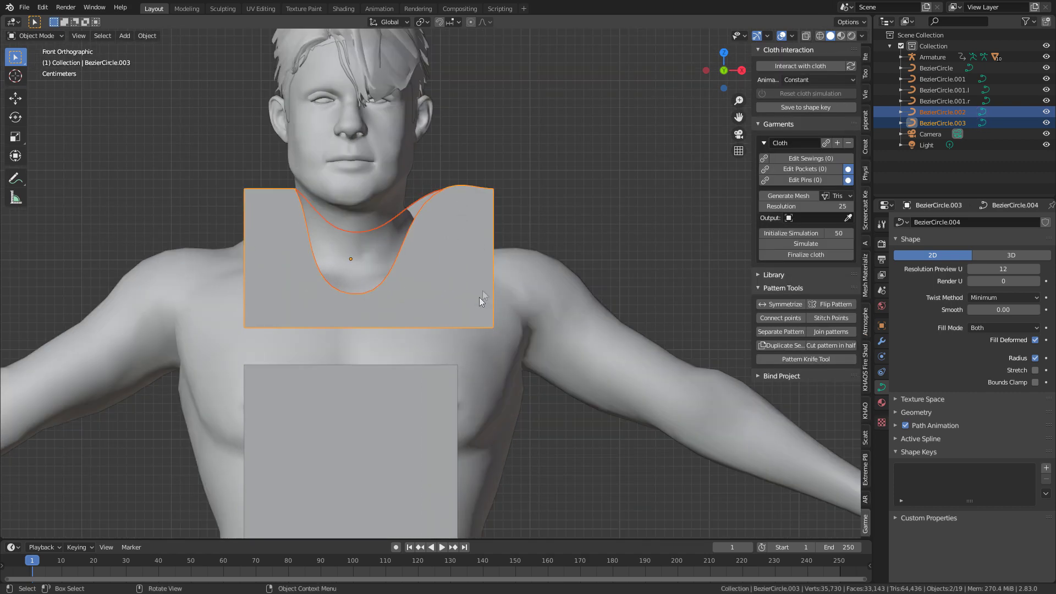
Step: Symmetrize the upper front panel and the upper back panel so both halves match
click(431, 286)
click(448, 286)
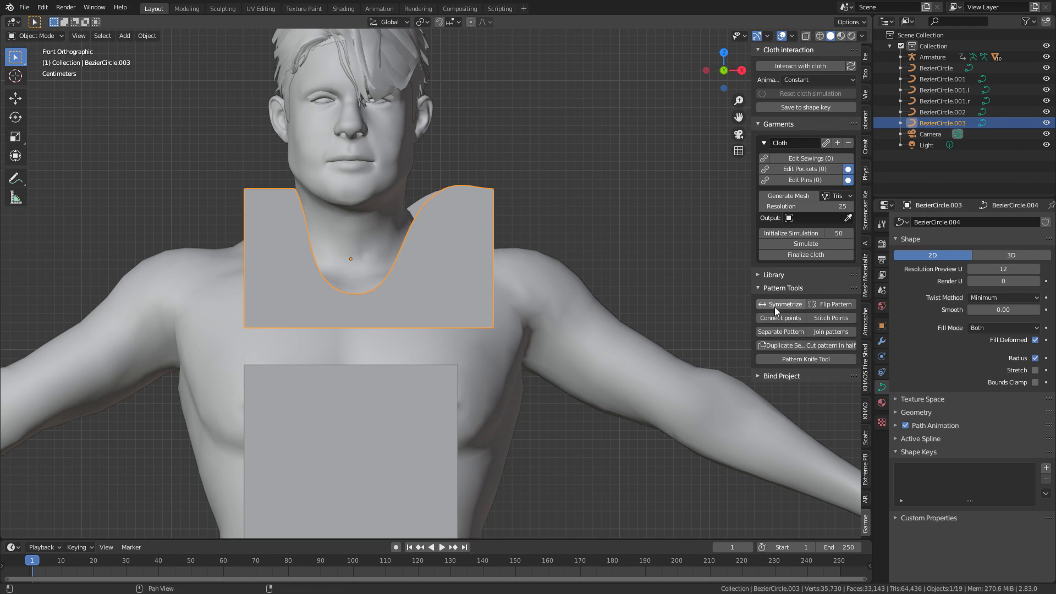
click(774, 307)
middle_drag(484, 236, 445, 212)
click(487, 203)
click(781, 303)
mouse_move(522, 300)
middle_down()
mouse_move(465, 308)
mouse_move(507, 295)
middle_up()
scroll(460, 312, down, 6)
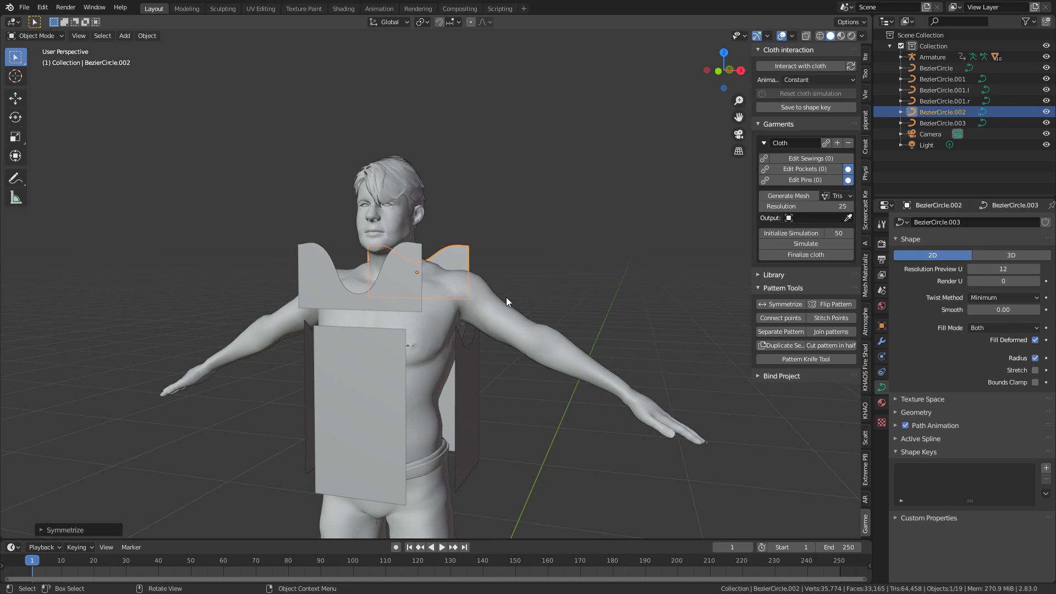
Step: Start editing sewings and sew the upper front and upper back panels together along the figure's left shoulder edge
click(811, 158)
middle_drag(584, 286, 385, 302)
click(385, 303)
click(395, 298)
click(460, 242)
click(461, 241)
middle_drag(501, 284, 494, 261)
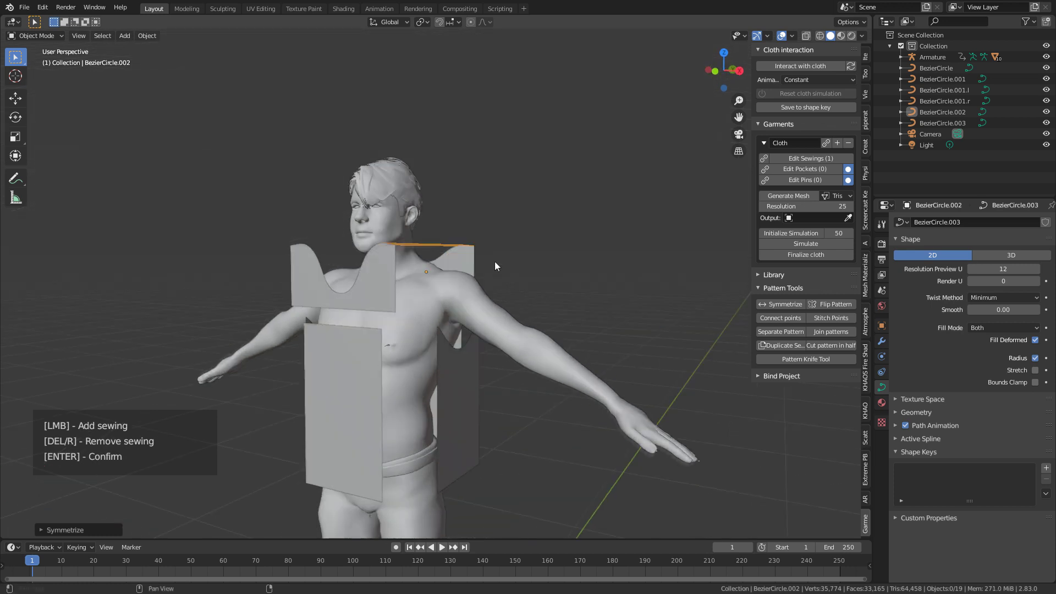
Step: Sew the lower front panel's side edge to the front edge of the side panel on the figure's left
click(443, 378)
click(440, 381)
click(381, 387)
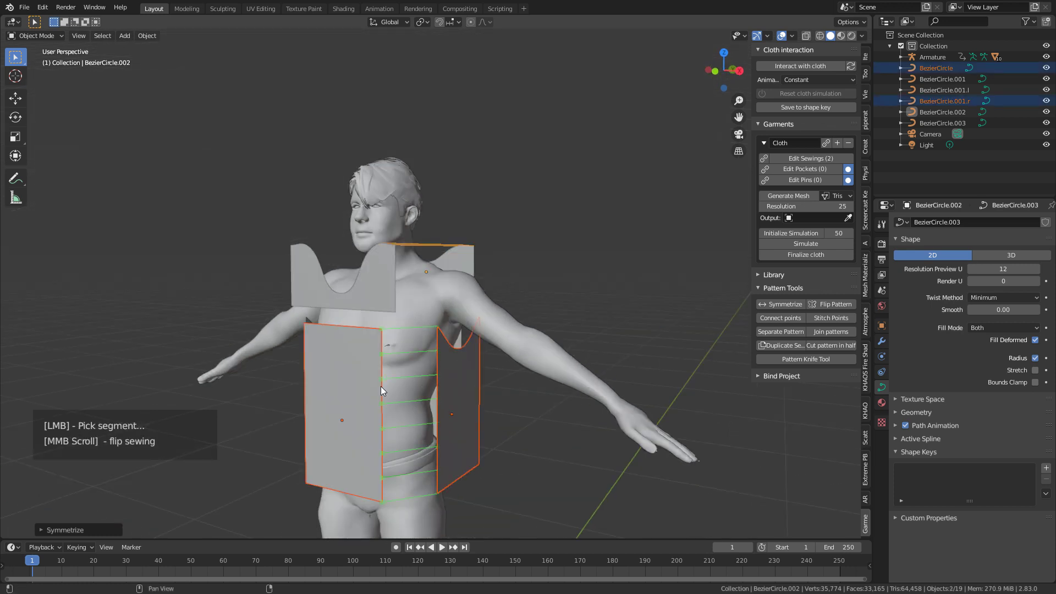
click(381, 386)
Step: Try to sew one half of the lower front panel's top edge to the upper front panel, and remove that sewing
click(361, 327)
click(360, 329)
click(360, 329)
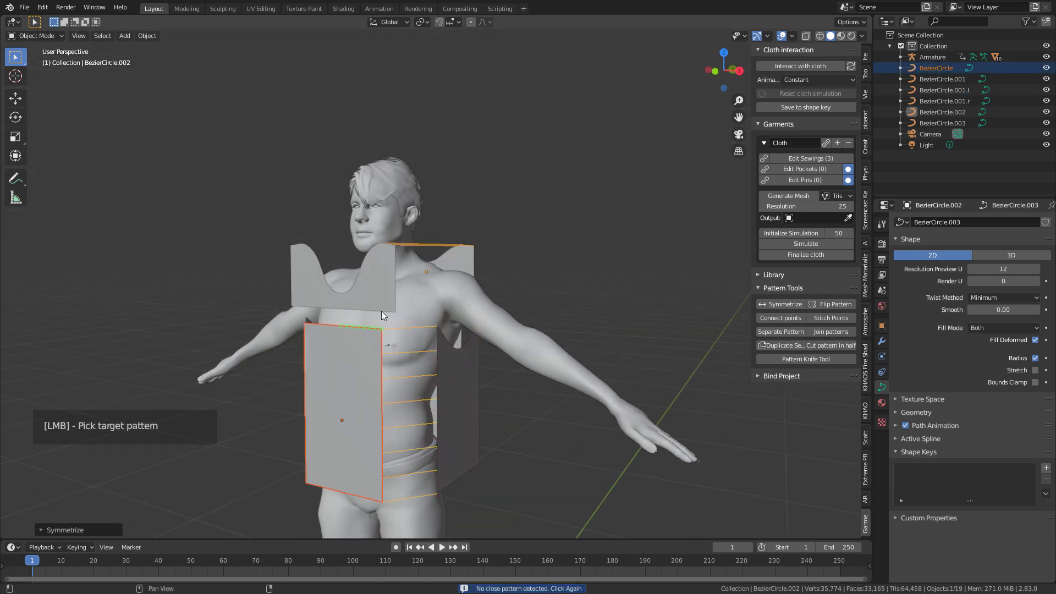
click(381, 310)
click(381, 311)
middle_drag(380, 312, 458, 319)
scroll(474, 354, up, 2)
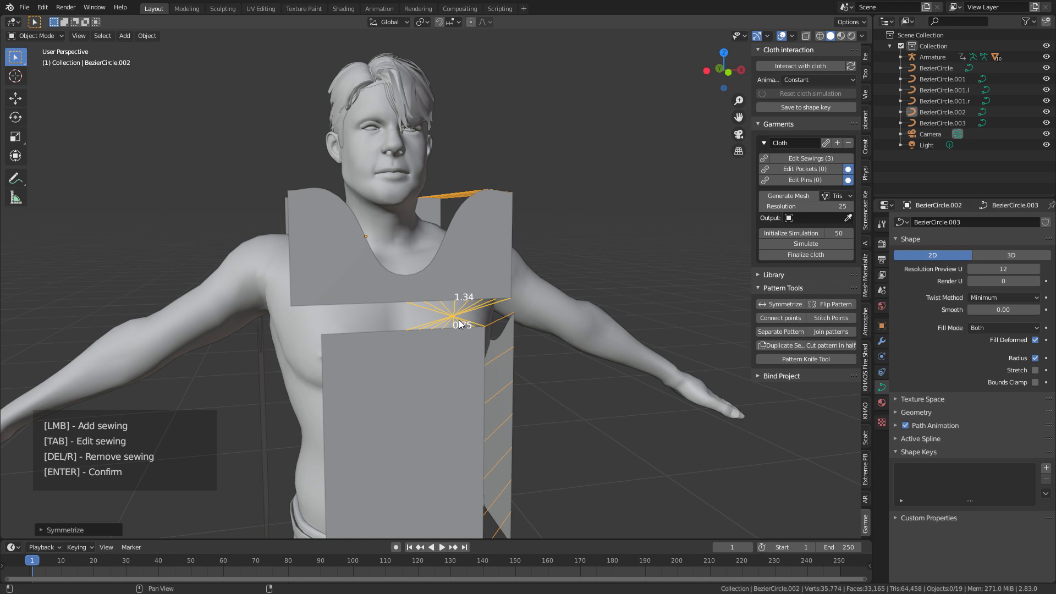
click(458, 318)
key(Delete)
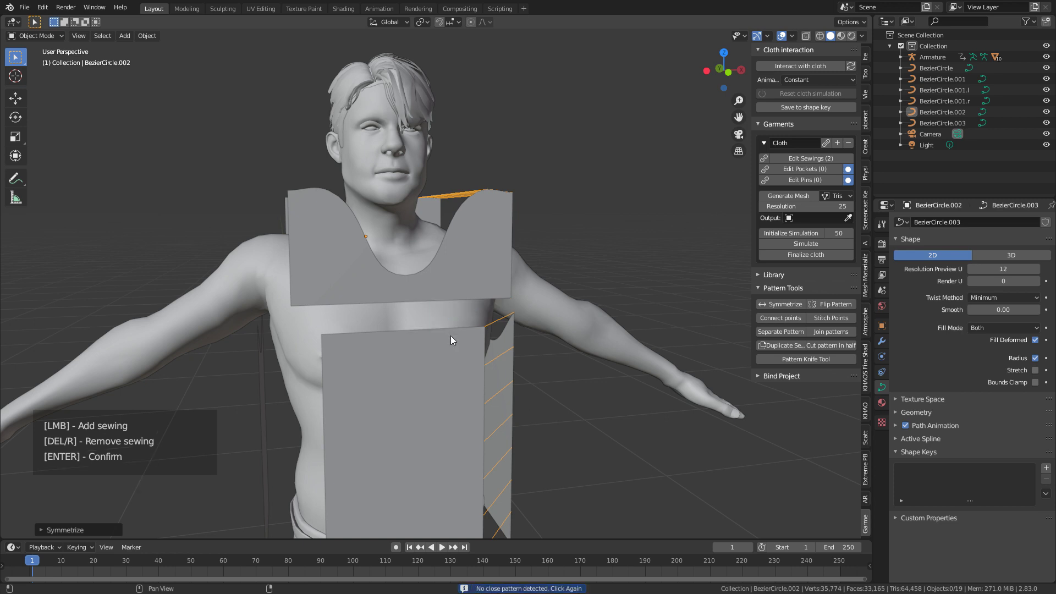
Step: Sew both halves of the lower front panel's top edge to the upper front panel's bottom edge without crossing threads
click(450, 336)
click(451, 332)
click(464, 292)
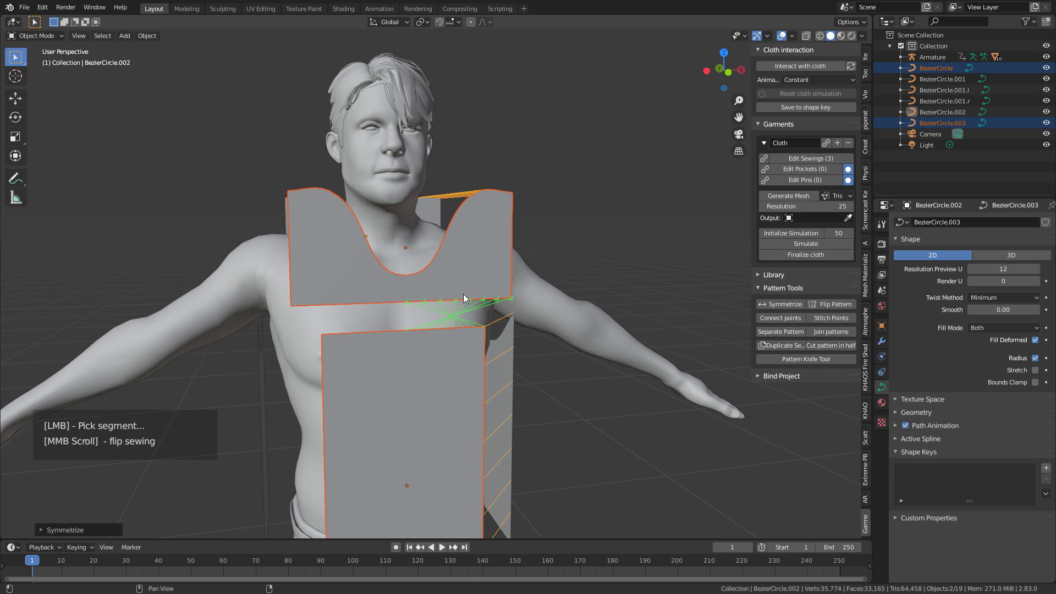
click(463, 294)
click(359, 339)
click(354, 333)
click(342, 298)
click(338, 301)
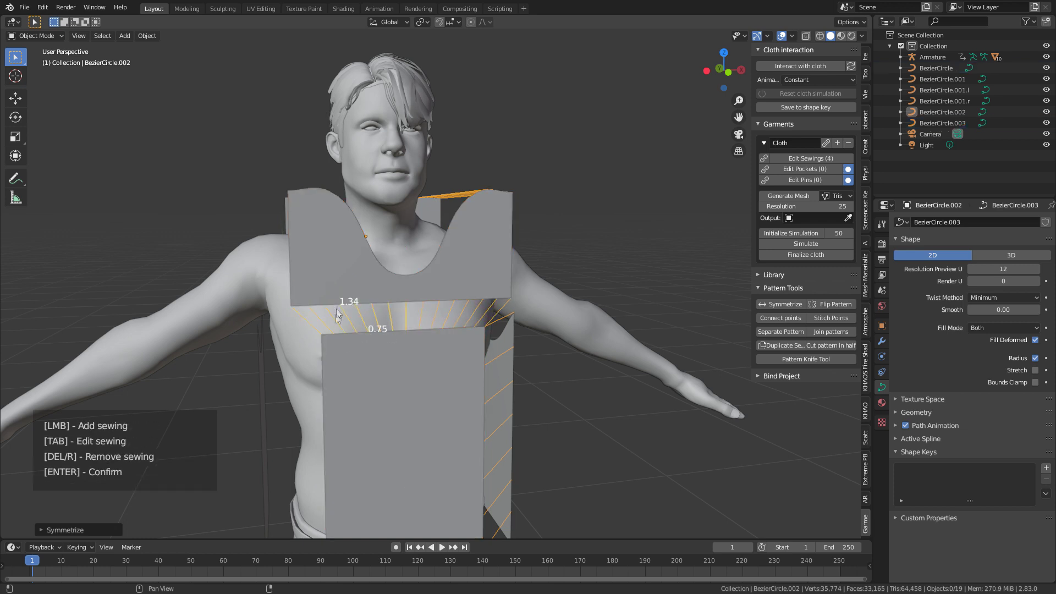
Step: Sew the lower front panel's other side edge to the side panel on the figure's right
middle_drag(357, 365, 418, 385)
click(478, 401)
click(472, 407)
click(342, 401)
click(346, 403)
click(348, 402)
Step: Sew the lower back panel's edge to the rear edge of the side panel on the figure's right
middle_drag(345, 404, 446, 409)
click(432, 421)
click(565, 416)
click(472, 422)
click(473, 422)
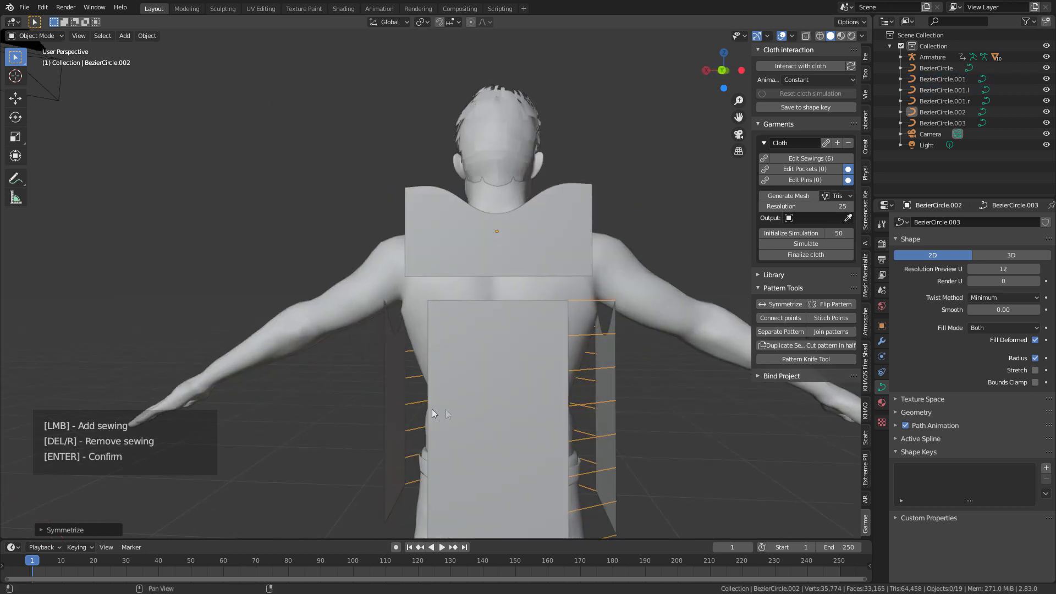
Step: Sew the lower back panel's opposite edge to the rear edge of the side panel on the figure's left
click(440, 411)
click(434, 411)
click(391, 403)
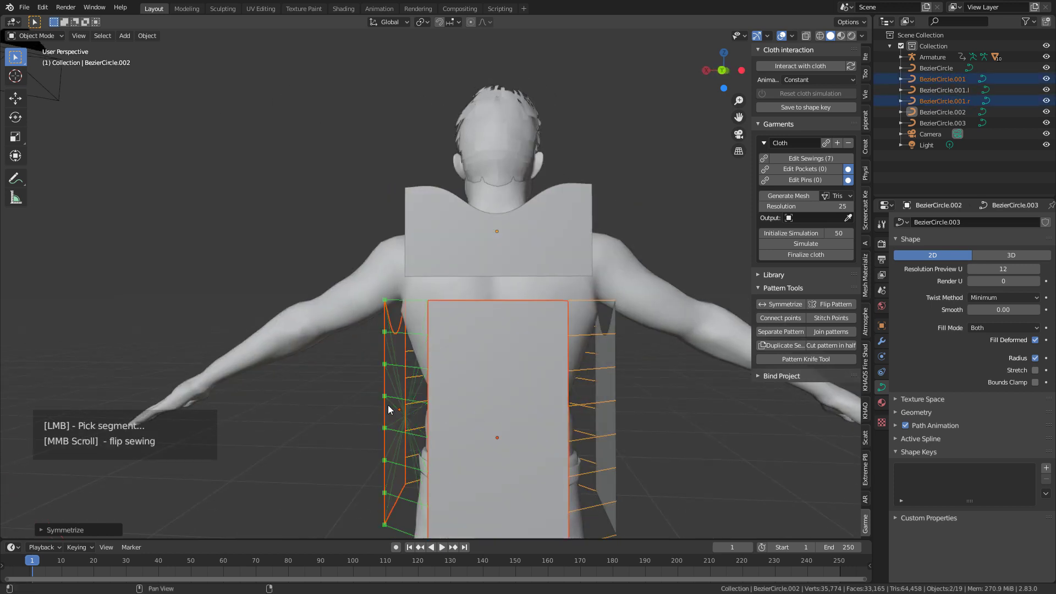
click(389, 406)
Step: Try to sew one half of the lower back panel's top edge to the upper back panel, and remove that sewing
click(517, 311)
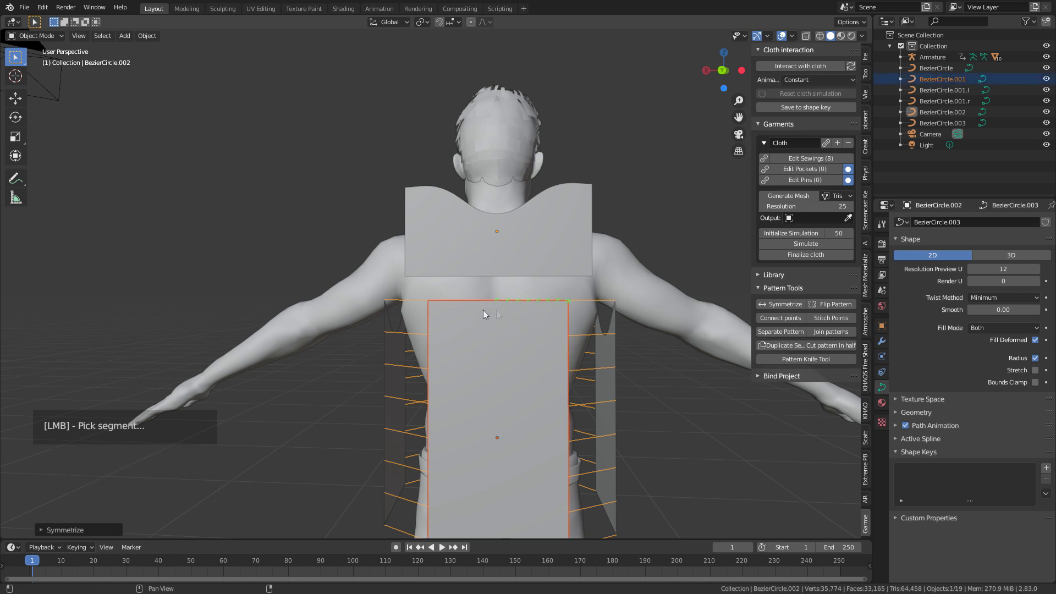
click(520, 304)
click(549, 272)
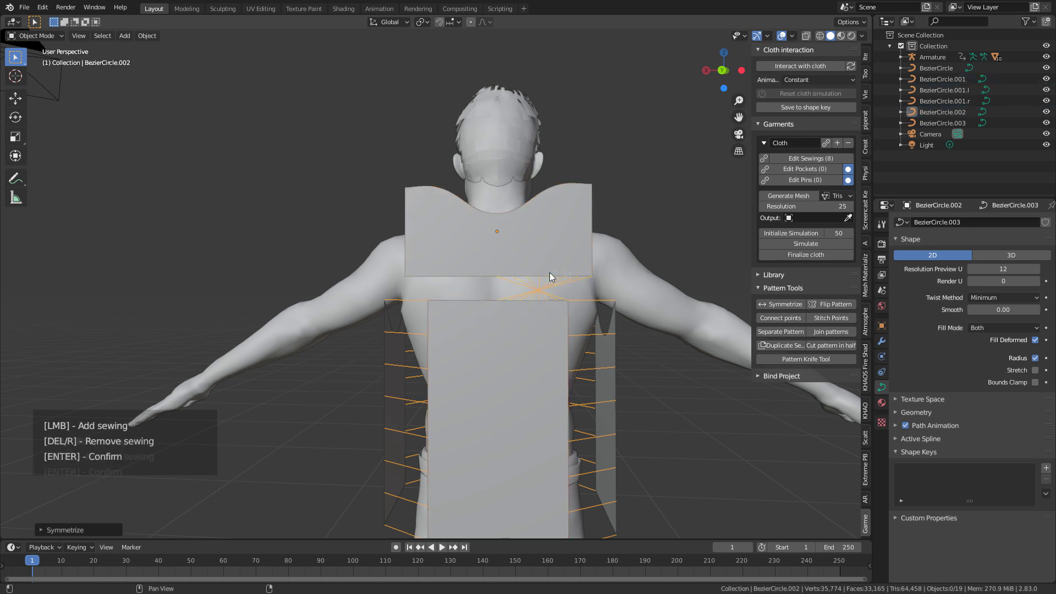
key(Delete)
Step: Sew both halves of the lower back panel's top edge to the upper back panel's bottom edge without crossing threads
click(538, 301)
click(538, 301)
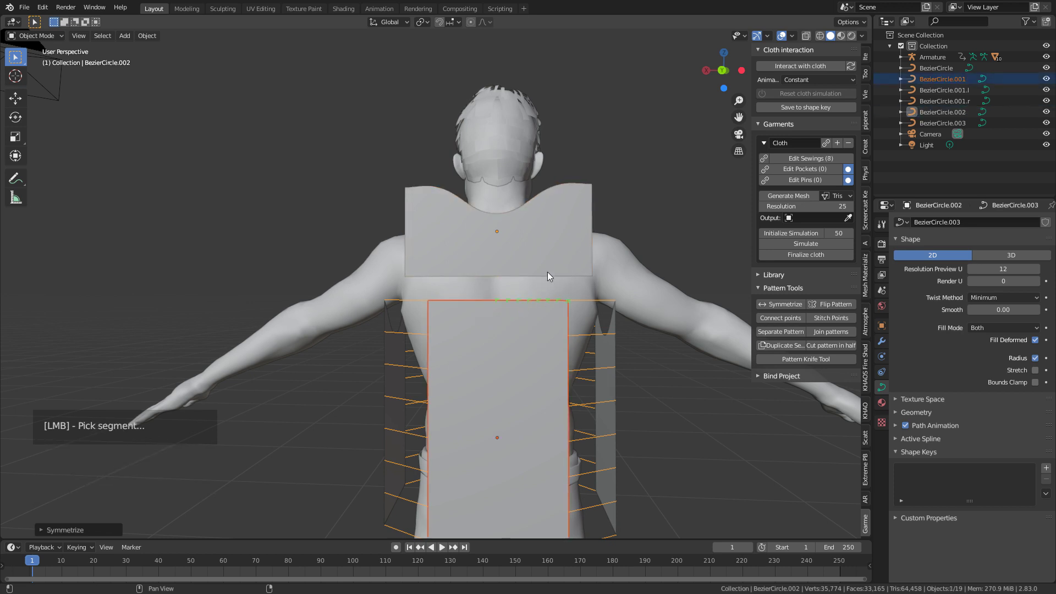
click(547, 273)
click(440, 322)
Step: Sew the remaining shoulder edges of the upper back and upper front panels together, and confirm the garment's sewings
middle_drag(344, 367, 418, 376)
click(487, 296)
click(491, 296)
click(643, 226)
click(652, 207)
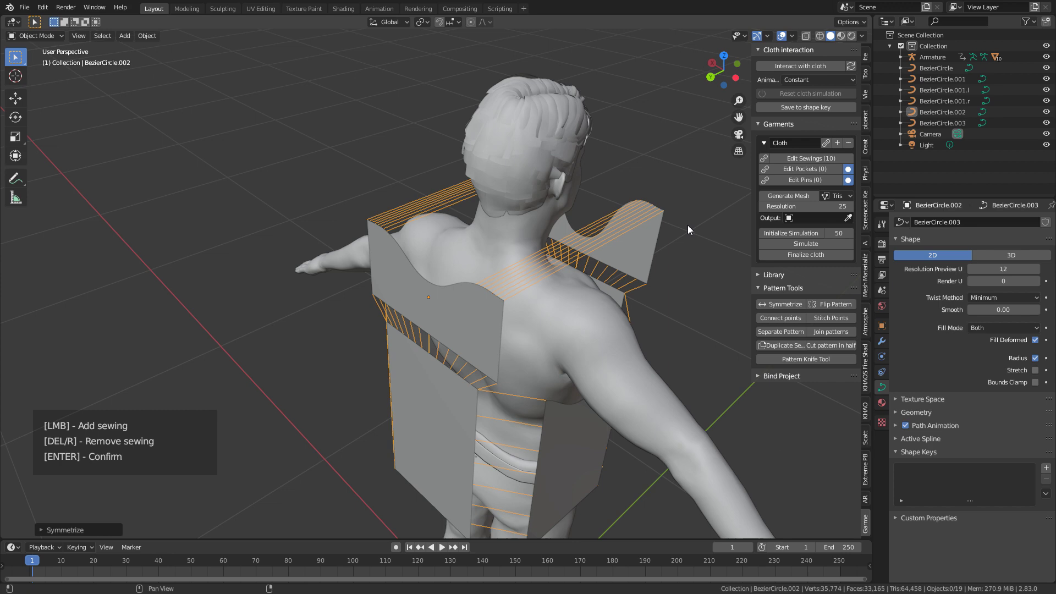
key(Return)
middle_drag(656, 283, 638, 219)
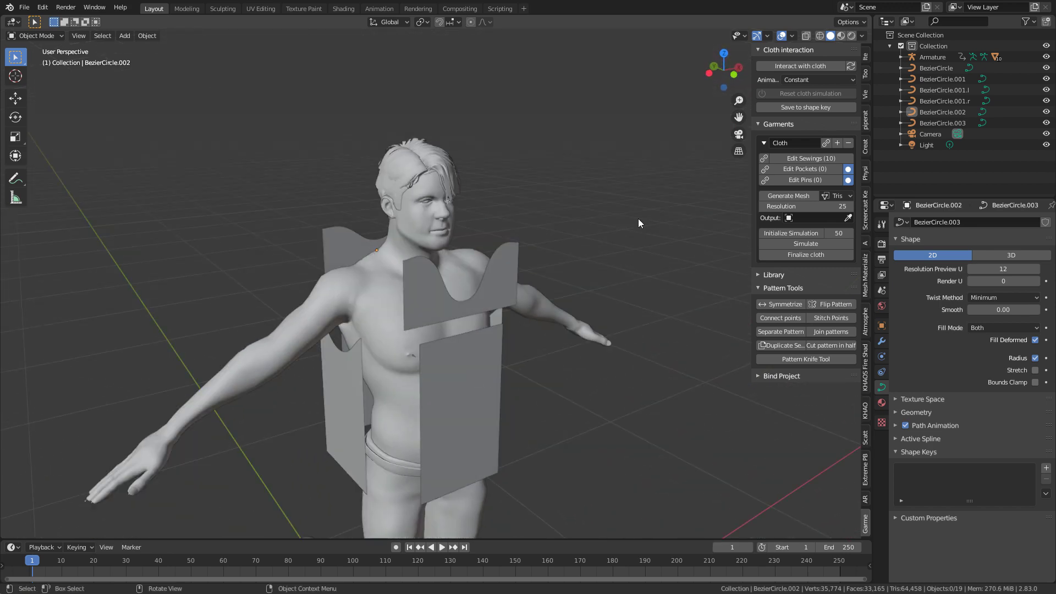
Step: Generate the garment mesh from the patterns as quads at resolution 75
click(818, 206)
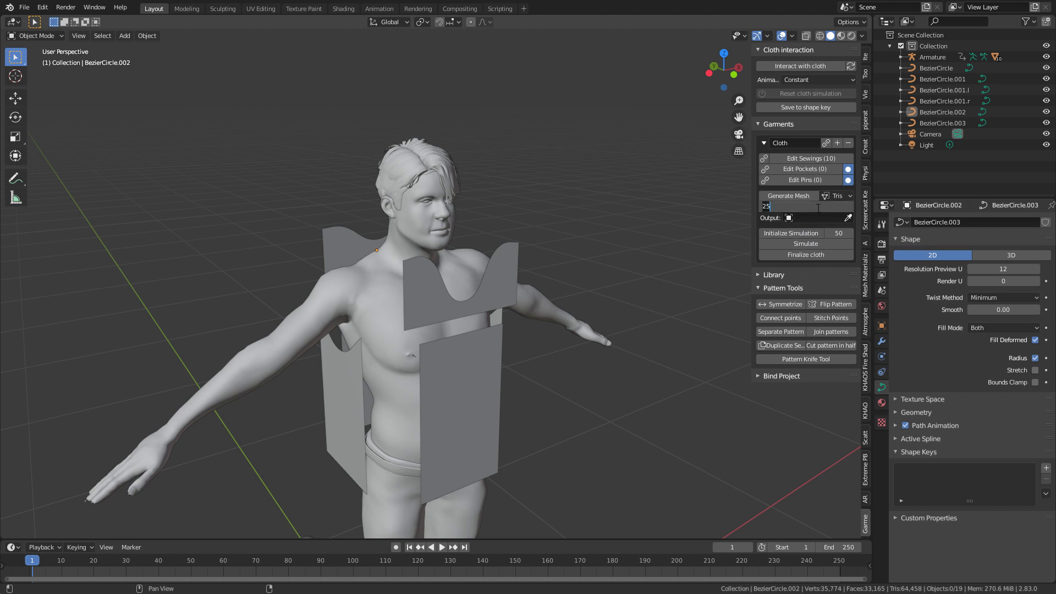
key(Return)
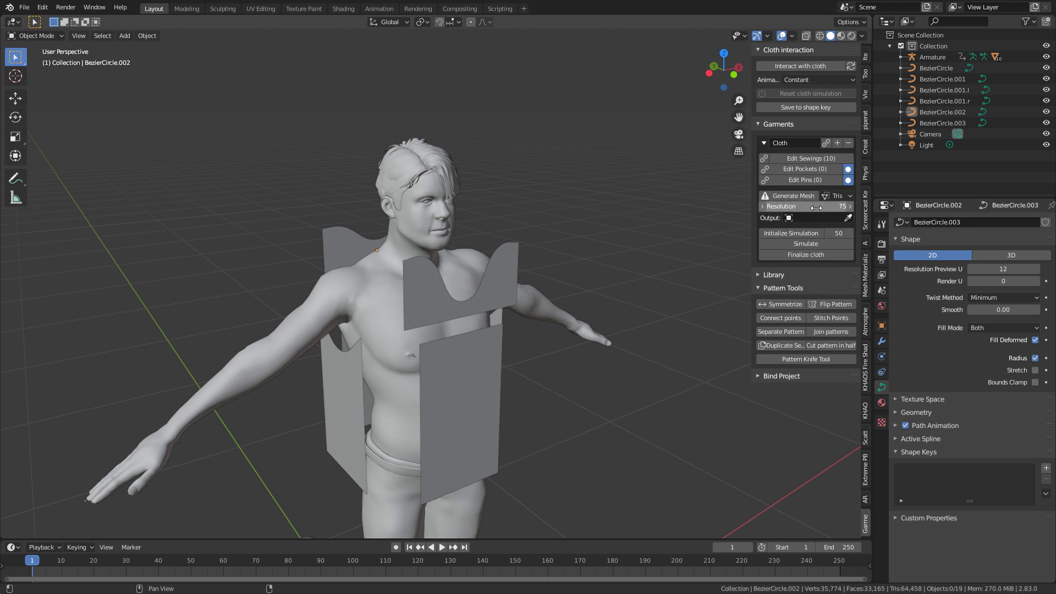
click(837, 196)
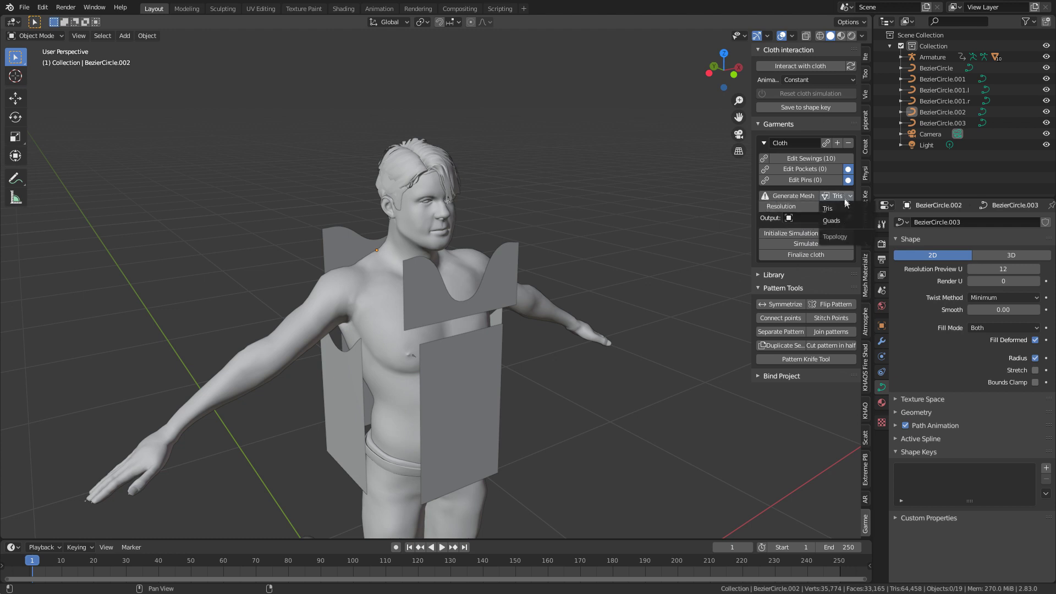
click(845, 220)
click(792, 196)
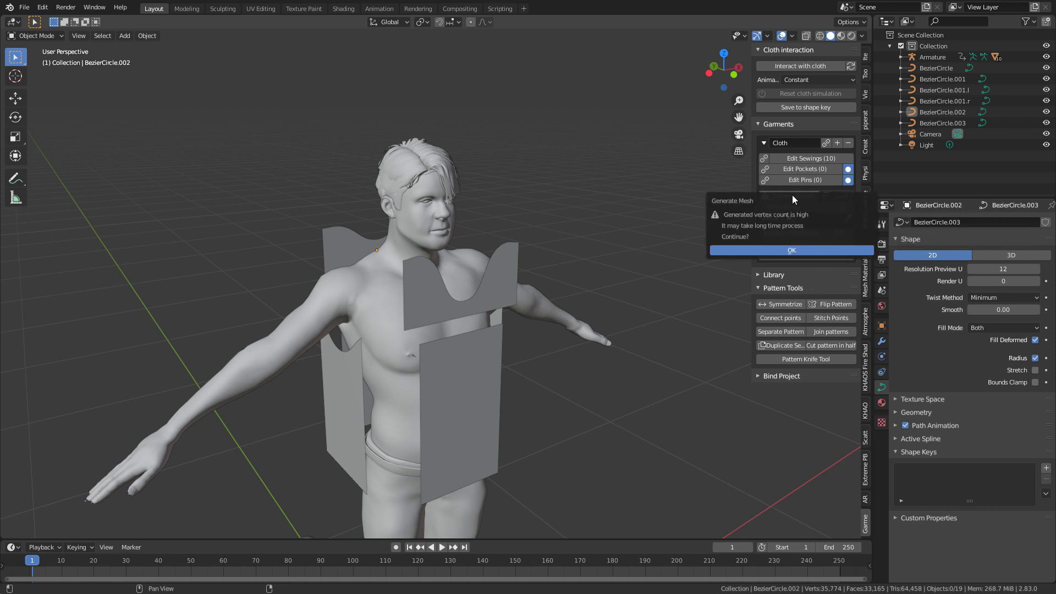
key(Return)
Step: Set the garment mesh resolution to 50 and regenerate the cloth mesh
click(830, 206)
key(BackSpace)
key(BackSpace)
text(50)
key(Return)
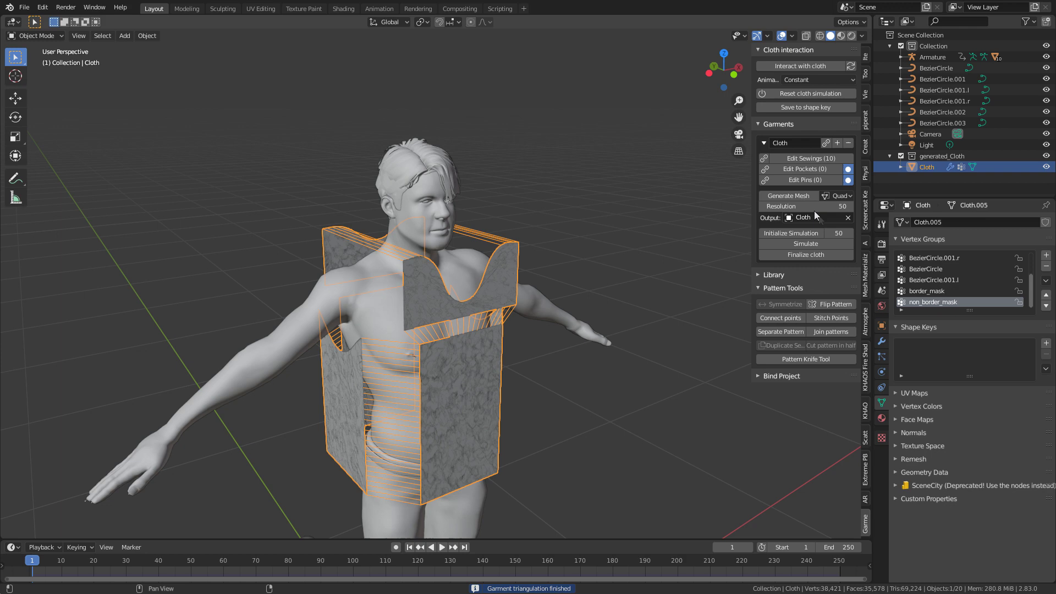
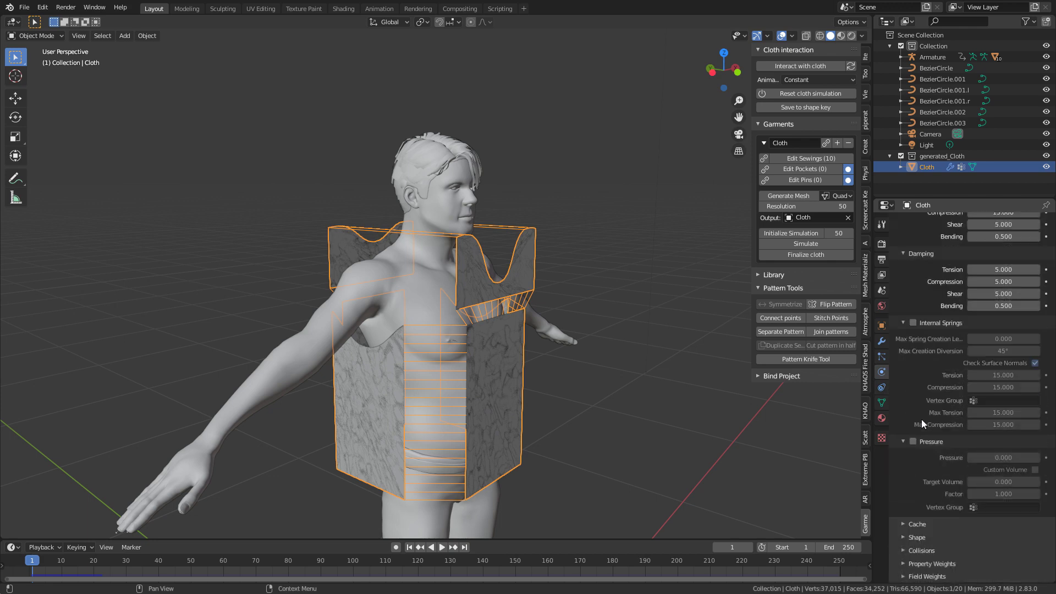
Step: Set the cloth's object collision distance to 0.002 m and its quality steps to 10
scroll(903, 544, down, 4)
click(1005, 533)
text(.001)
key(Return)
scroll(1004, 534, up, 12)
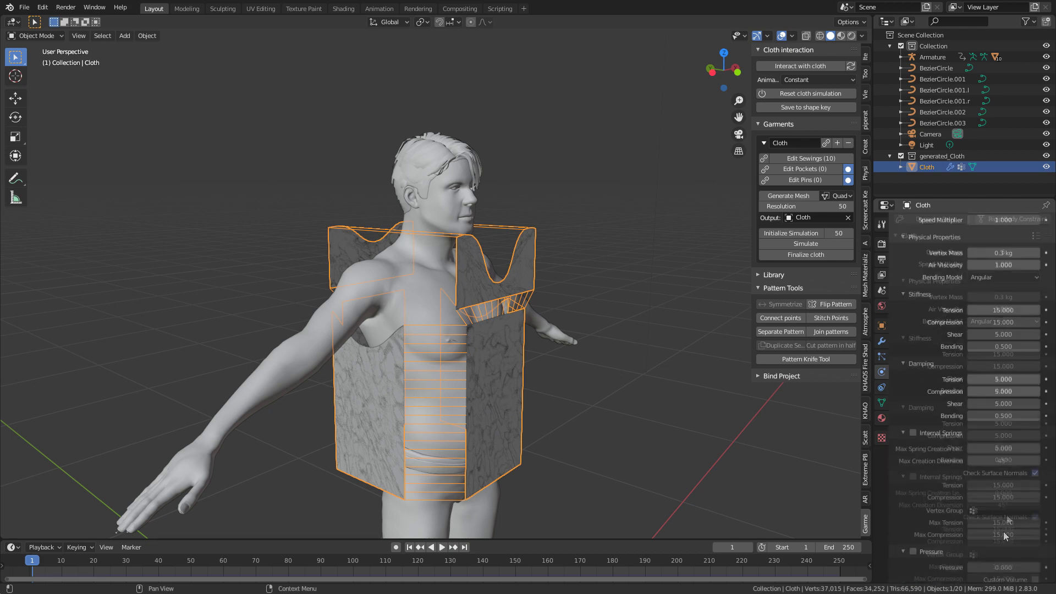
click(999, 305)
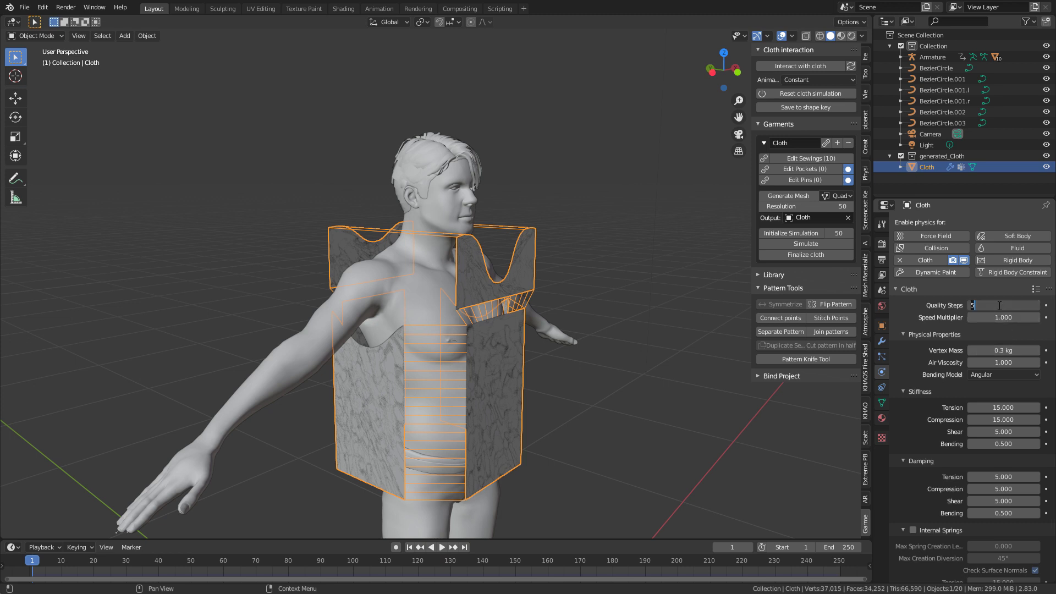
text(10)
key(Return)
Step: Enable collision physics on the body with outer thickness 0.002 and damping 1.000, and briefly play the cloth simulation
click(426, 287)
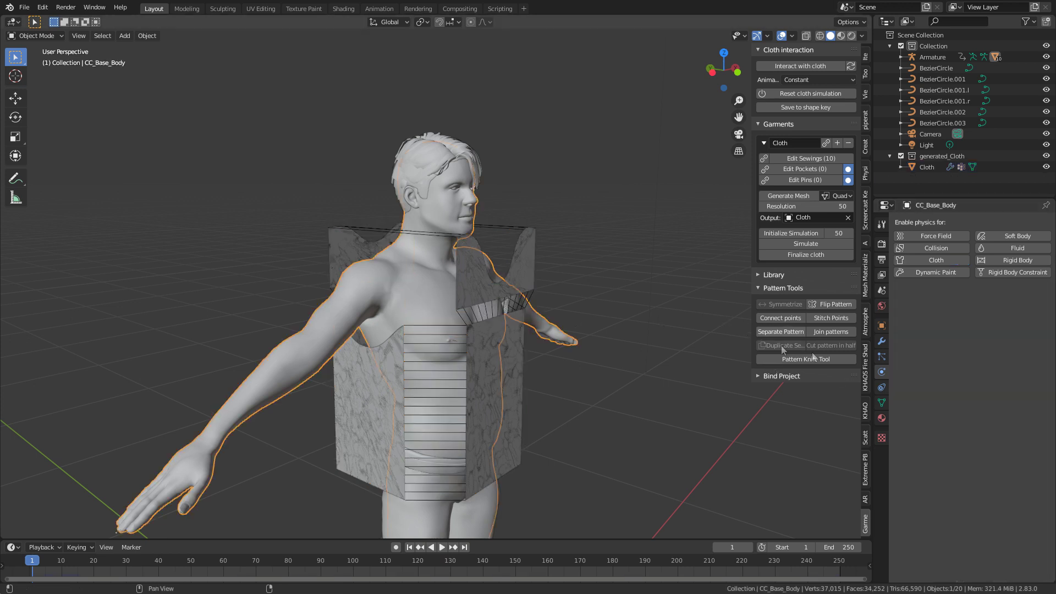
click(935, 248)
click(1002, 454)
text(0.005)
key(Return)
drag(1006, 442, 1047, 443)
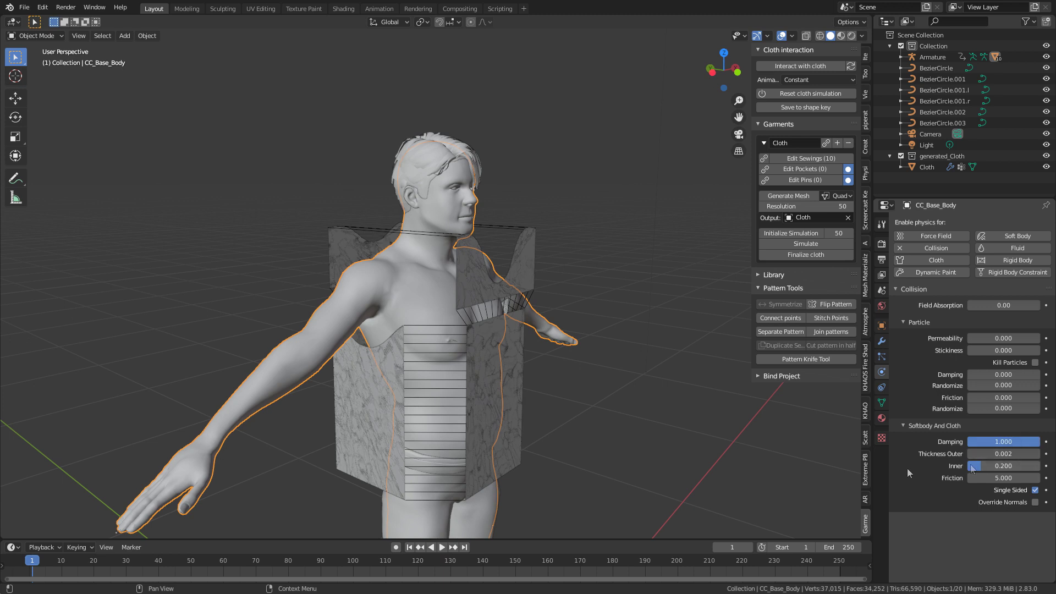
click(441, 550)
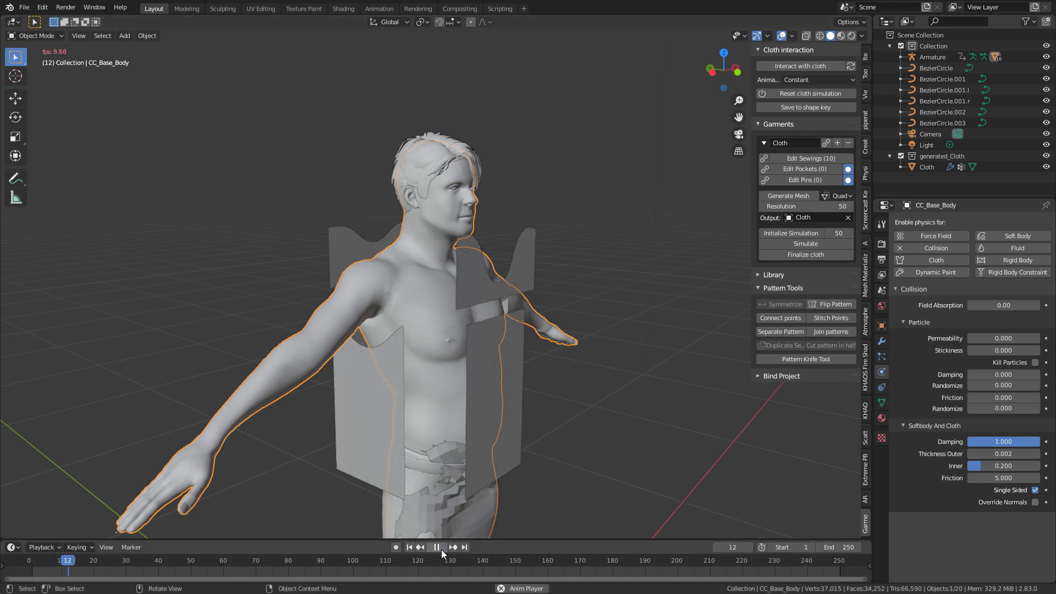
click(441, 549)
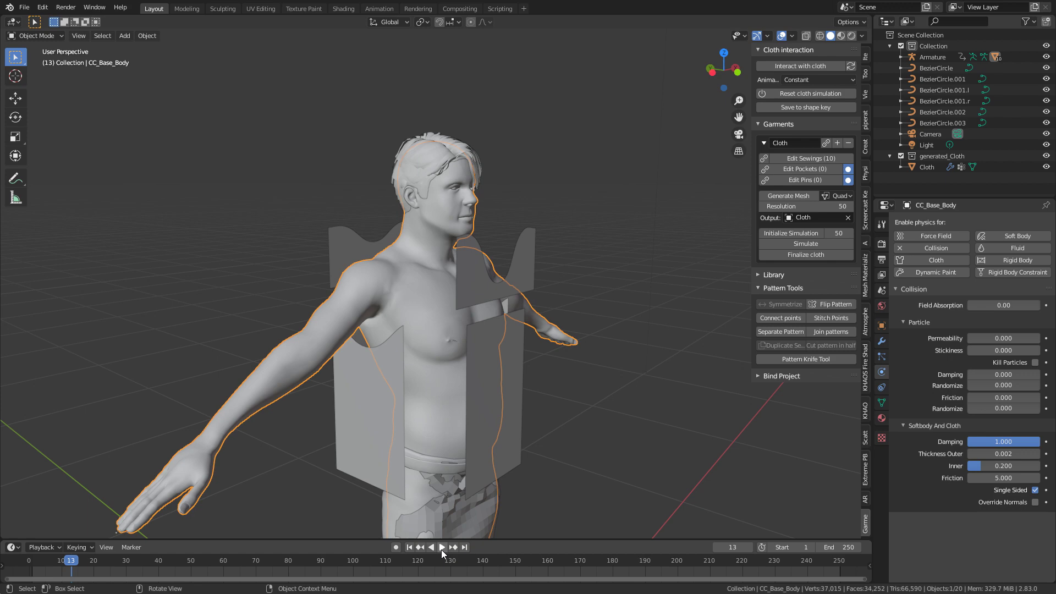
Step: Hide all the Bezier pattern curves around the figure, leaving only the generated cloth mesh and the body
click(397, 416)
key(h)
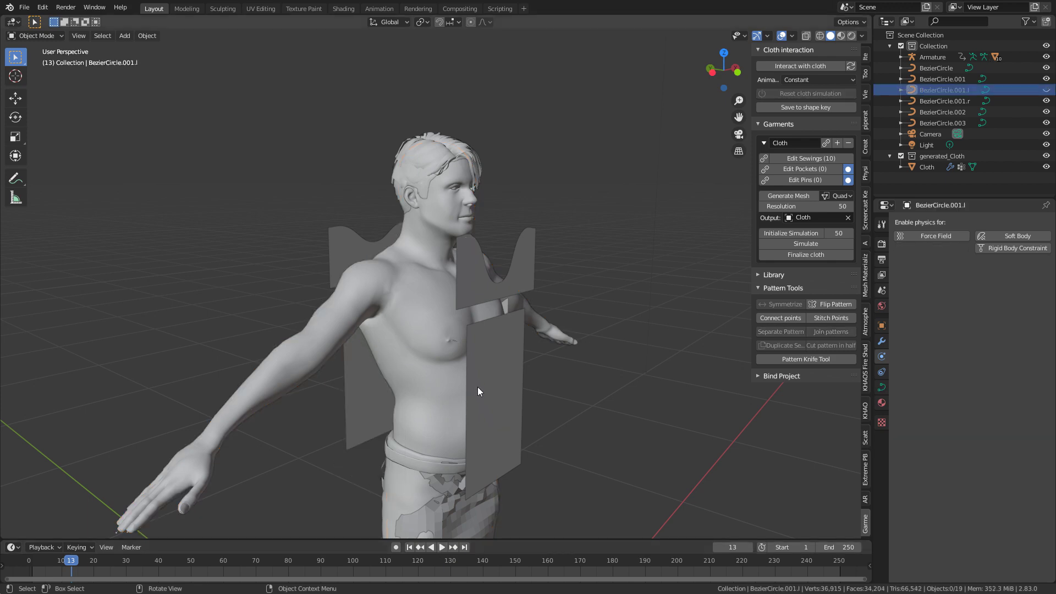
click(478, 387)
key(h)
click(475, 281)
key(h)
click(377, 253)
key(h)
click(362, 321)
middle_drag(550, 325, 396, 387)
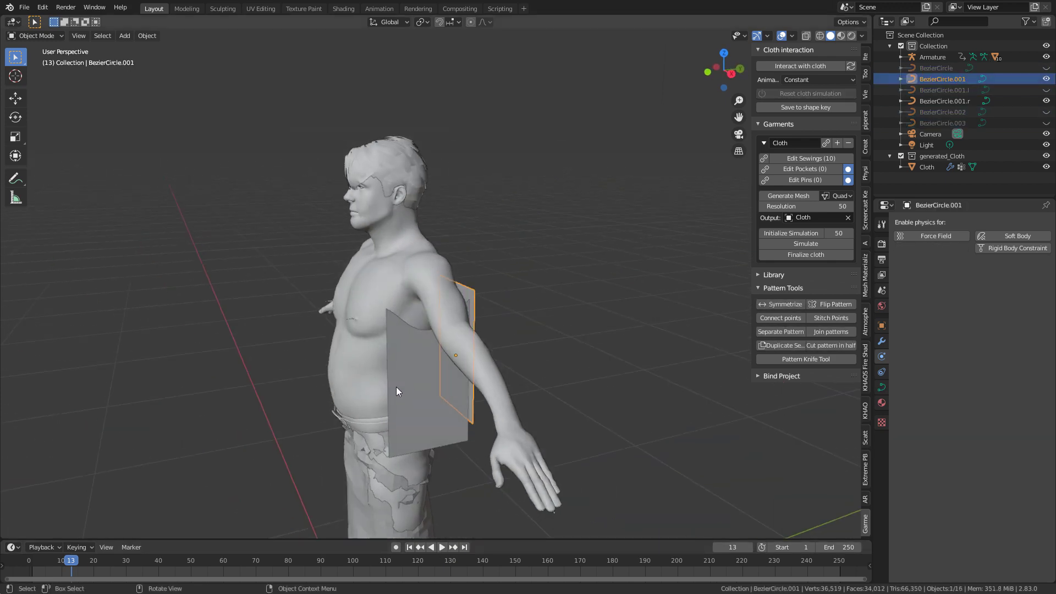
key(h)
Step: Return to frame 1 and set the cloth's maximum sewing force to 20
key(shift+Left)
click(459, 395)
middle_drag(458, 393, 545, 349)
scroll(960, 484, down, 6)
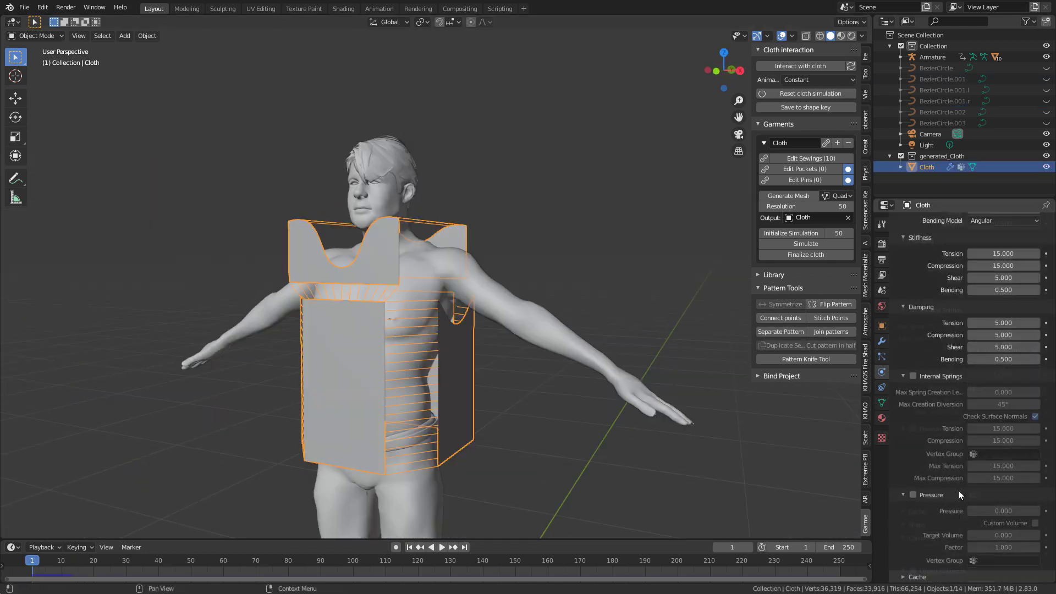
scroll(958, 493, down, 5)
click(906, 459)
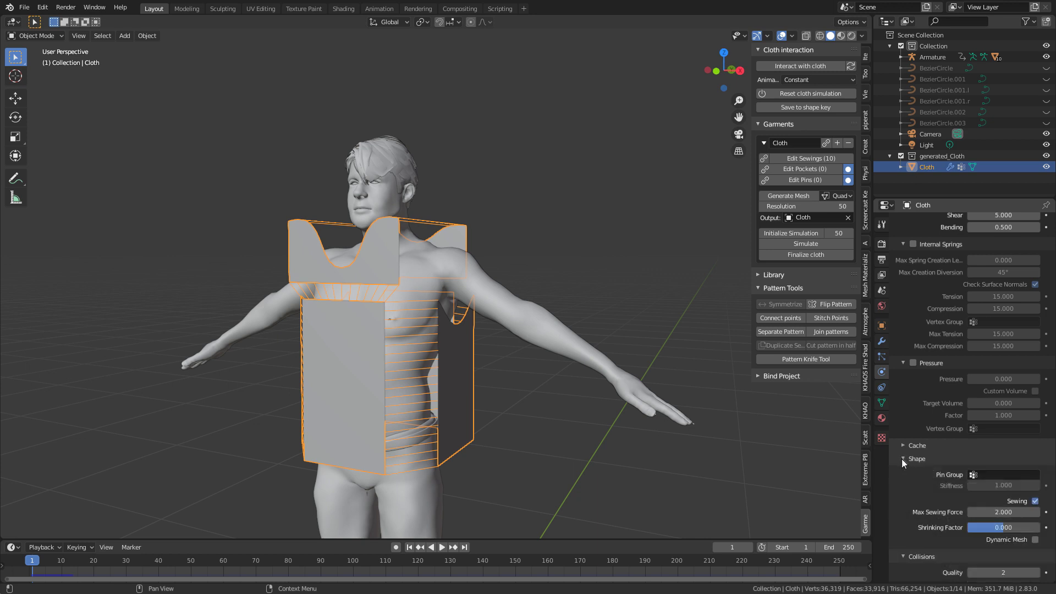
scroll(930, 467, down, 3)
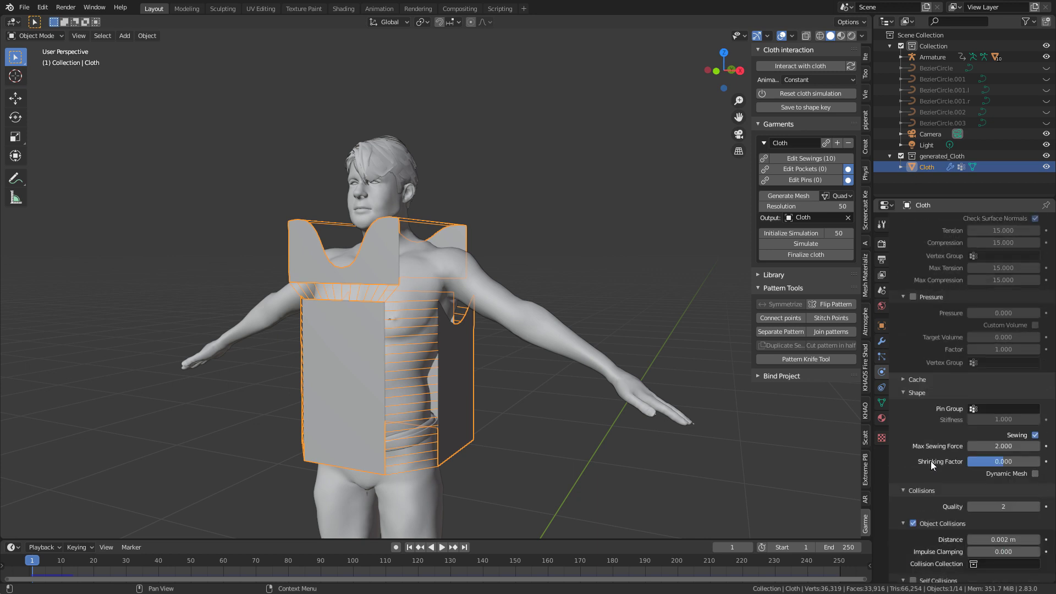
click(1008, 445)
text(20)
key(Return)
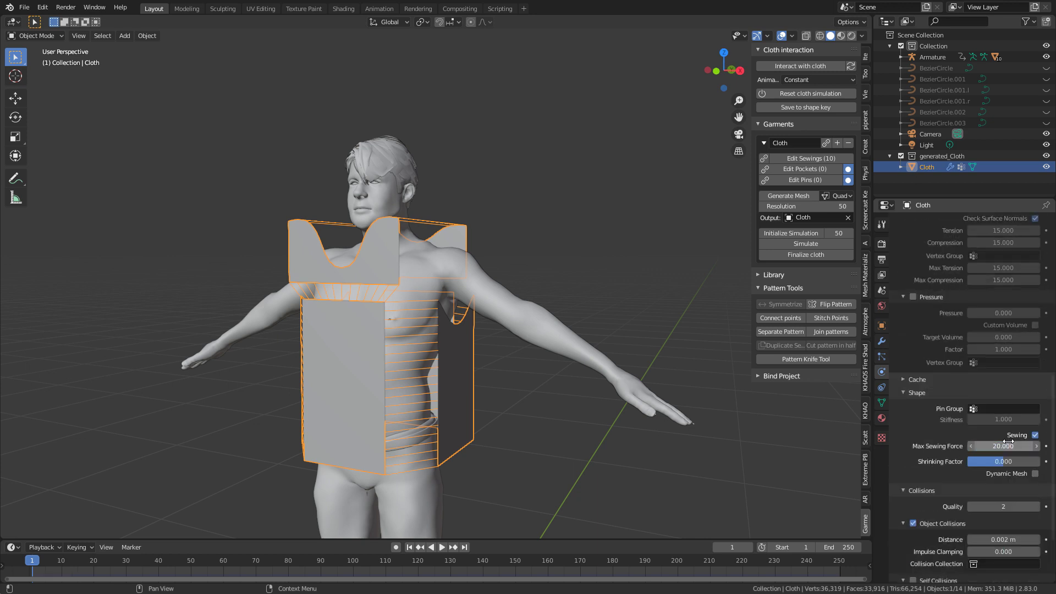
Step: Play the cloth simulation to about frame 13 and examine the garment's fit from several sides
click(441, 547)
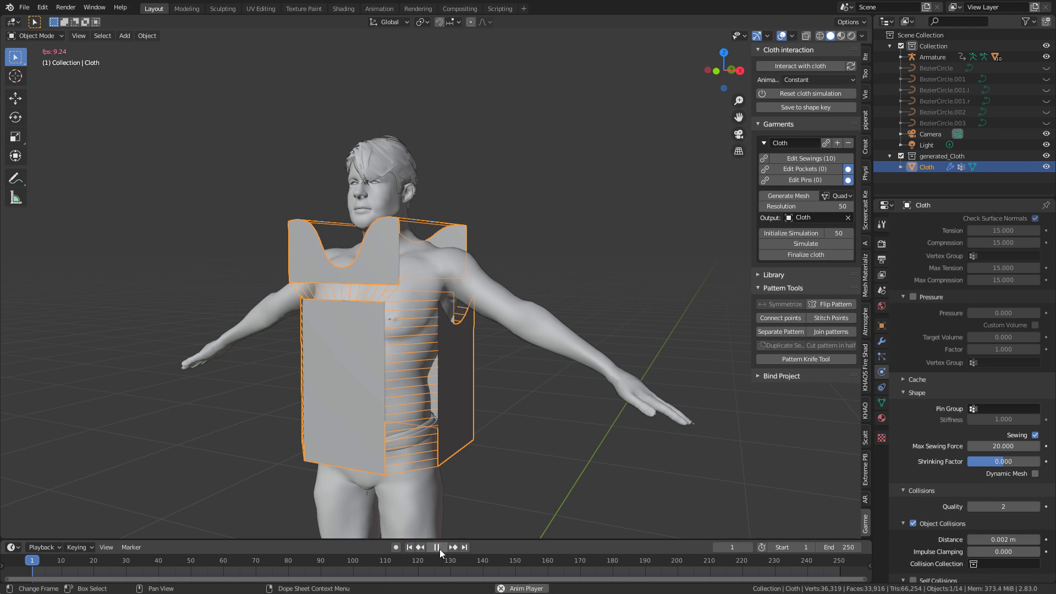
click(440, 548)
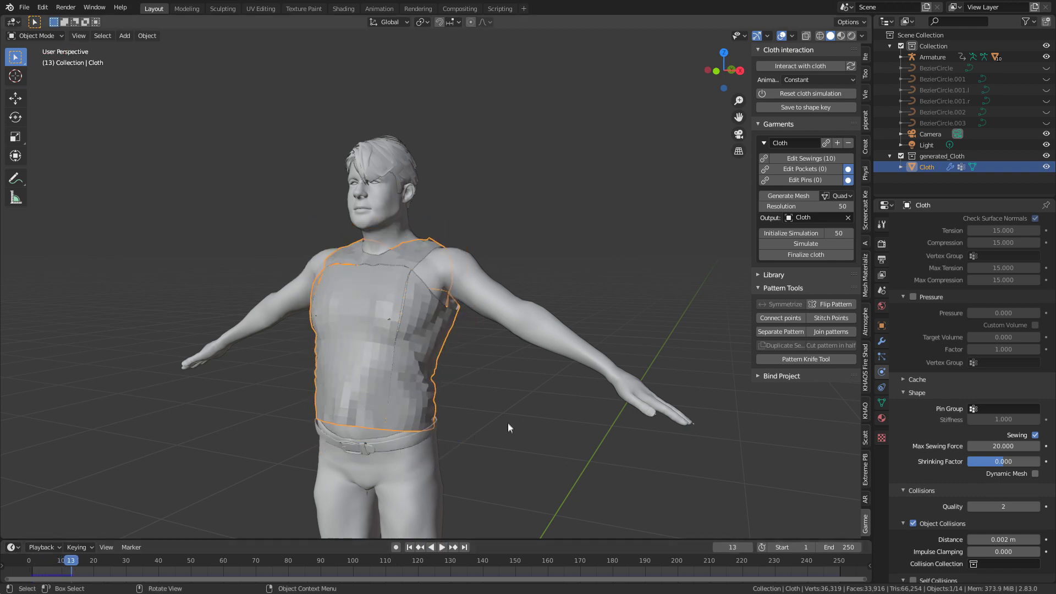
middle_drag(506, 424, 367, 458)
scroll(367, 458, up, 3)
middle_drag(446, 422, 514, 439)
Step: Scale up the whole cloth mesh in the front view and move it down about 0.08 m along Z
key(Tab)
scroll(515, 439, up, 1)
key(KP_3)
key(KP_1)
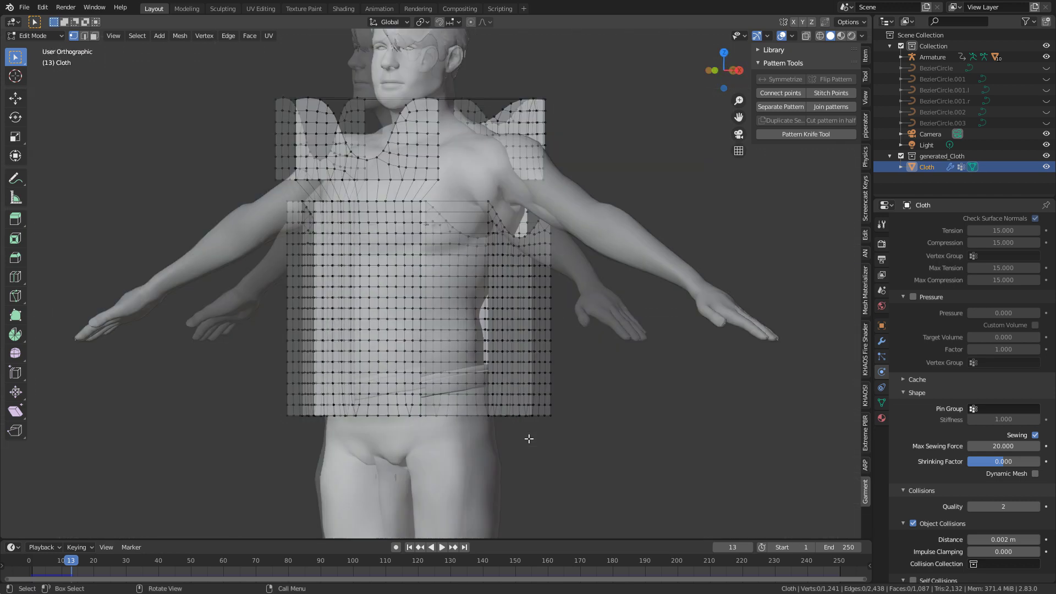
key(KP_1)
key(a)
key(s)
click(566, 451)
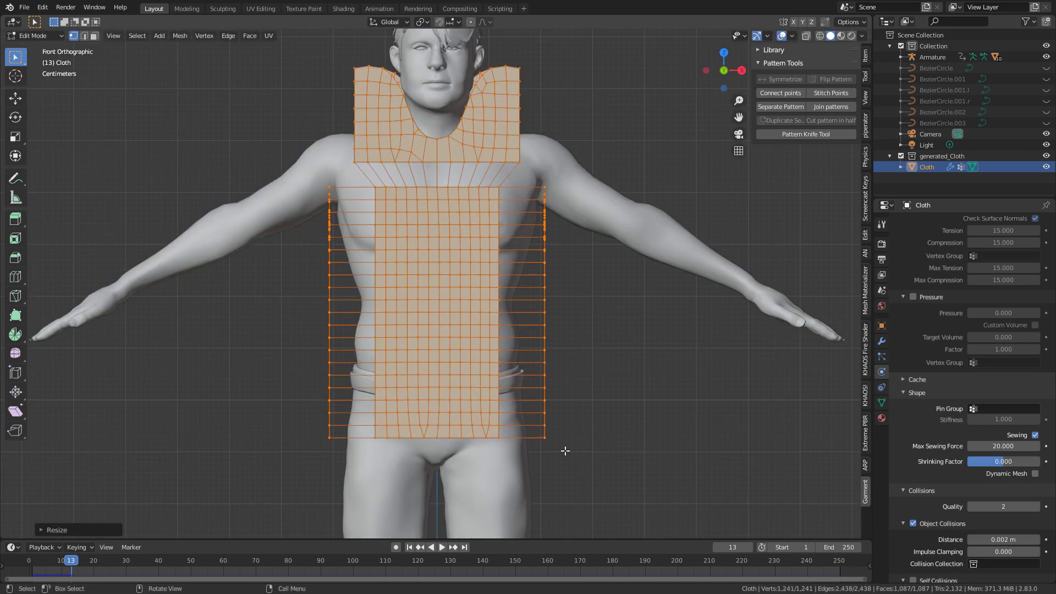
key(g)
key(z)
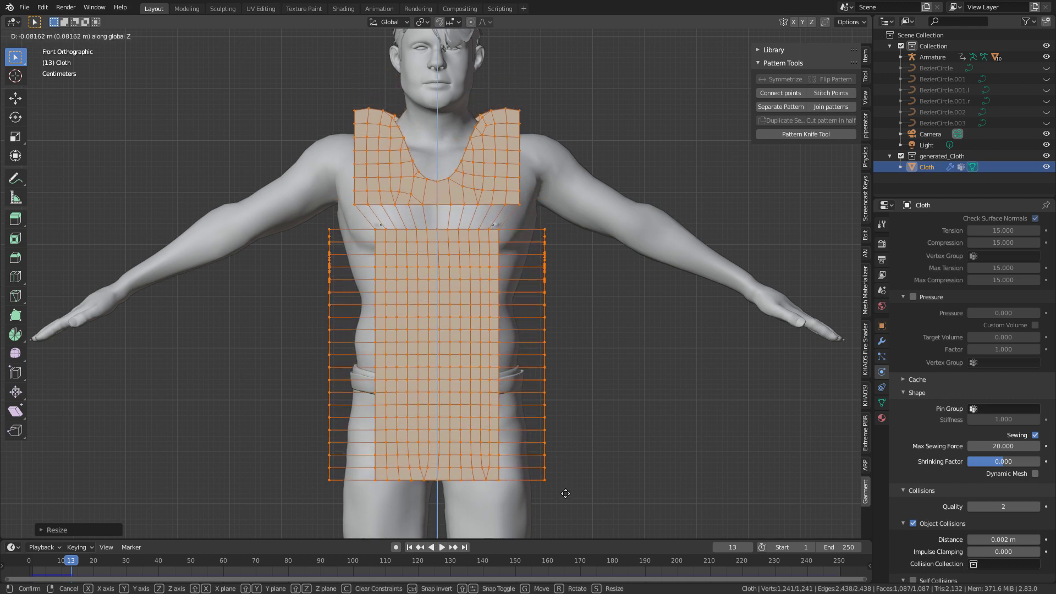
click(565, 496)
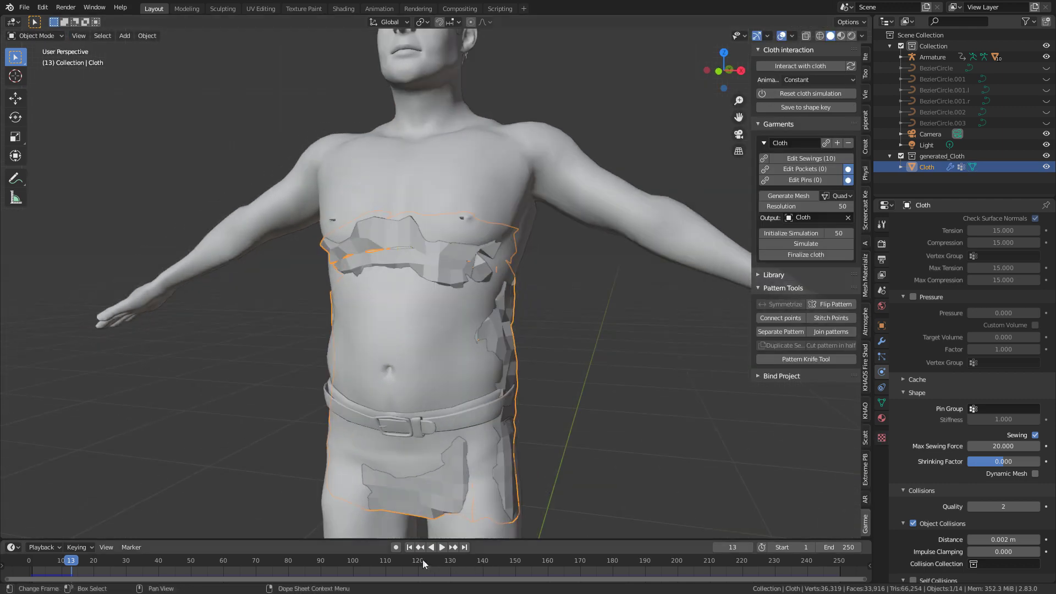
Step: Rerun the cloth simulation from the first frame to about frame 15 and inspect the draped garment
click(409, 547)
click(441, 548)
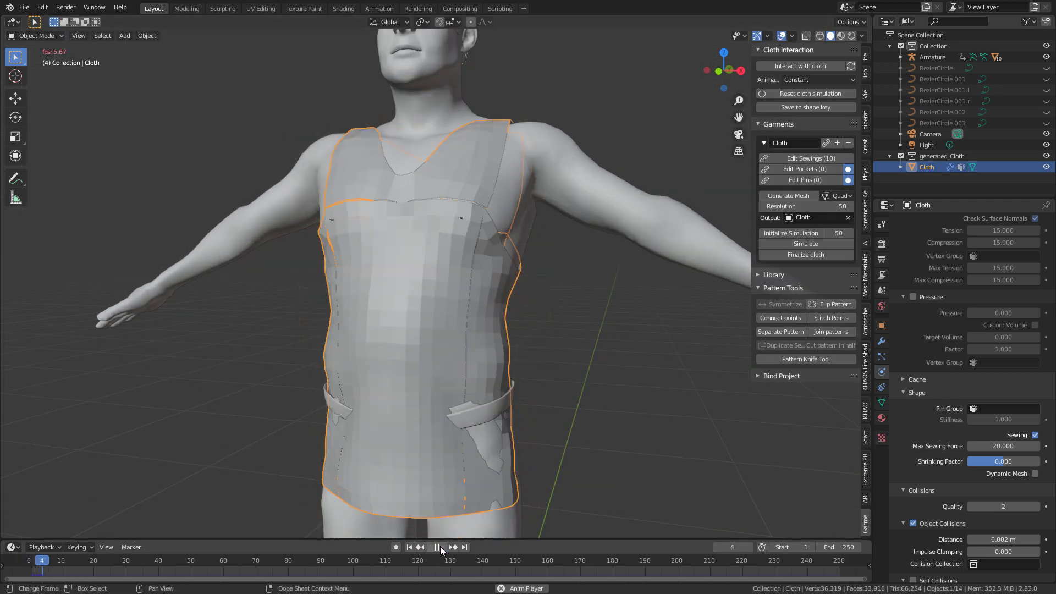
click(440, 546)
middle_drag(536, 440, 524, 463)
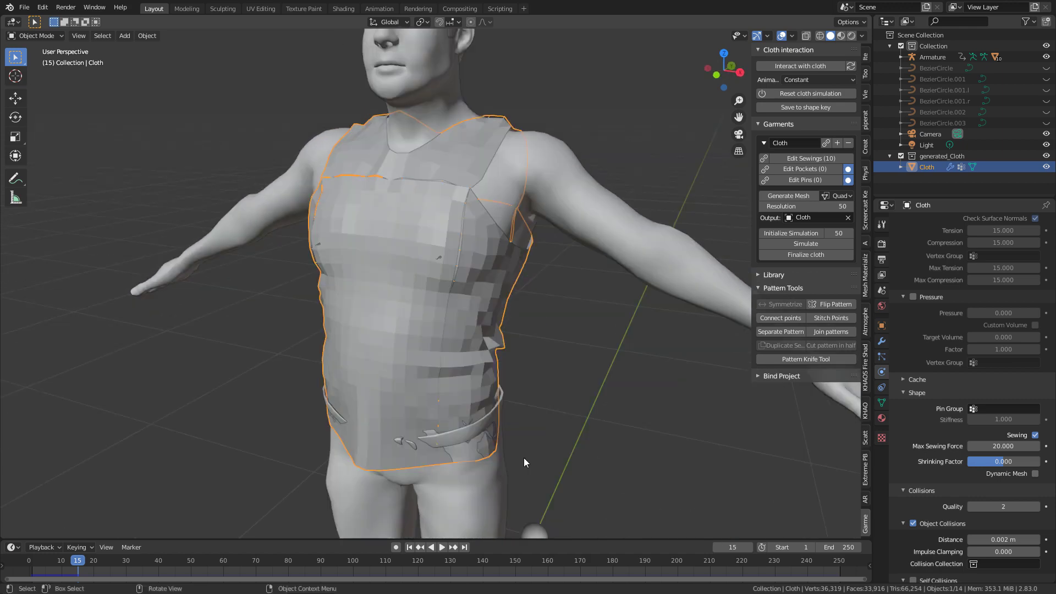